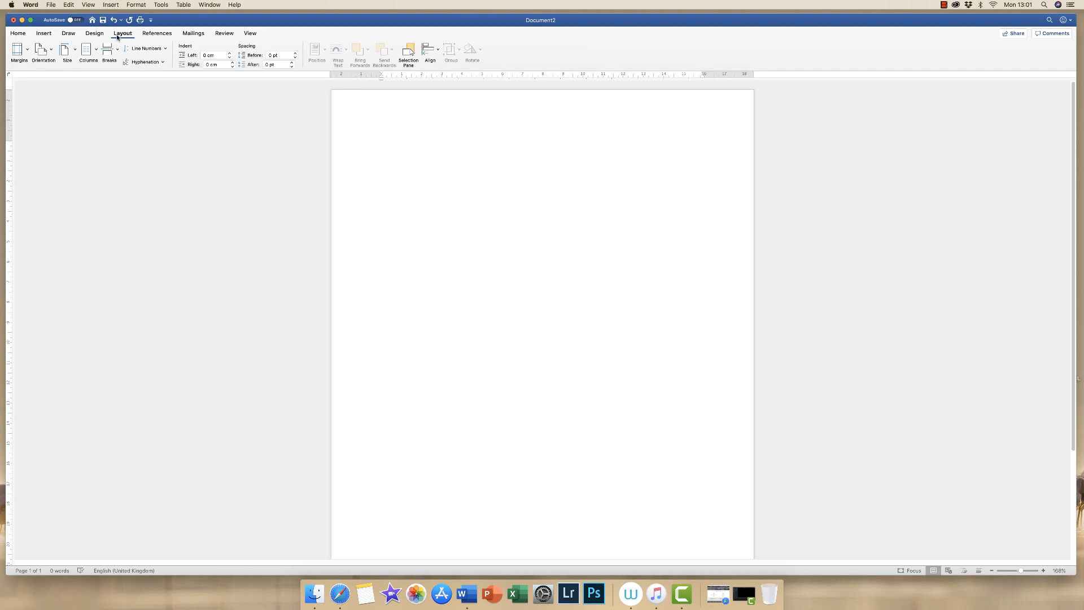
- Look through the available paper sizes without changing the size and set the page orientation to Landscape
left_click(76, 52)
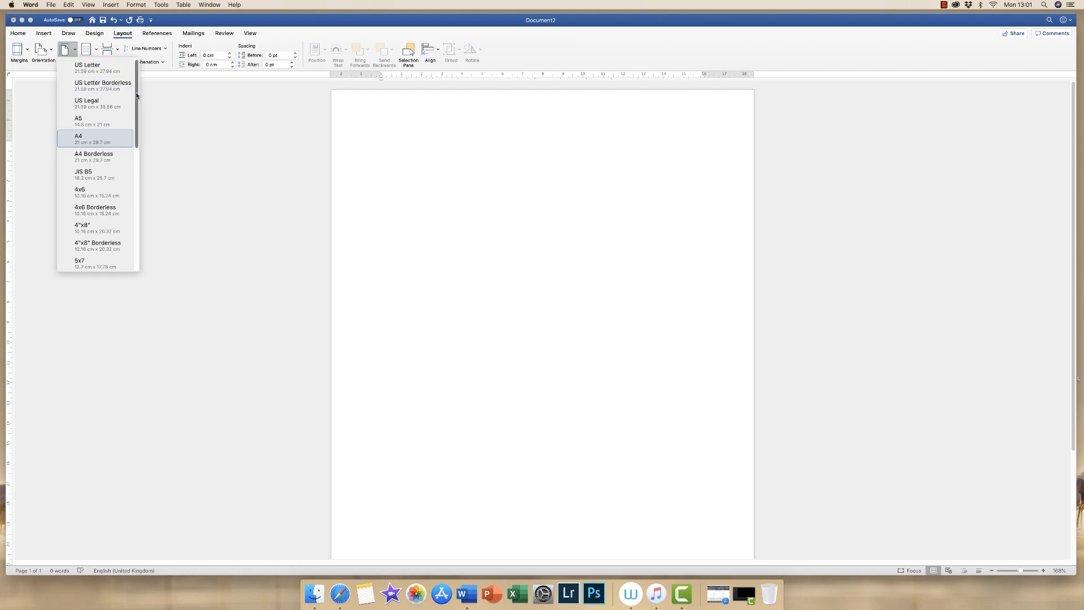
mouse_move(137, 94)
left_mouse_down()
mouse_move(134, 213)
mouse_move(146, 92)
left_mouse_up()
mouse_move(136, 146)
left_mouse_down()
mouse_move(138, 222)
mouse_move(147, 145)
left_mouse_up()
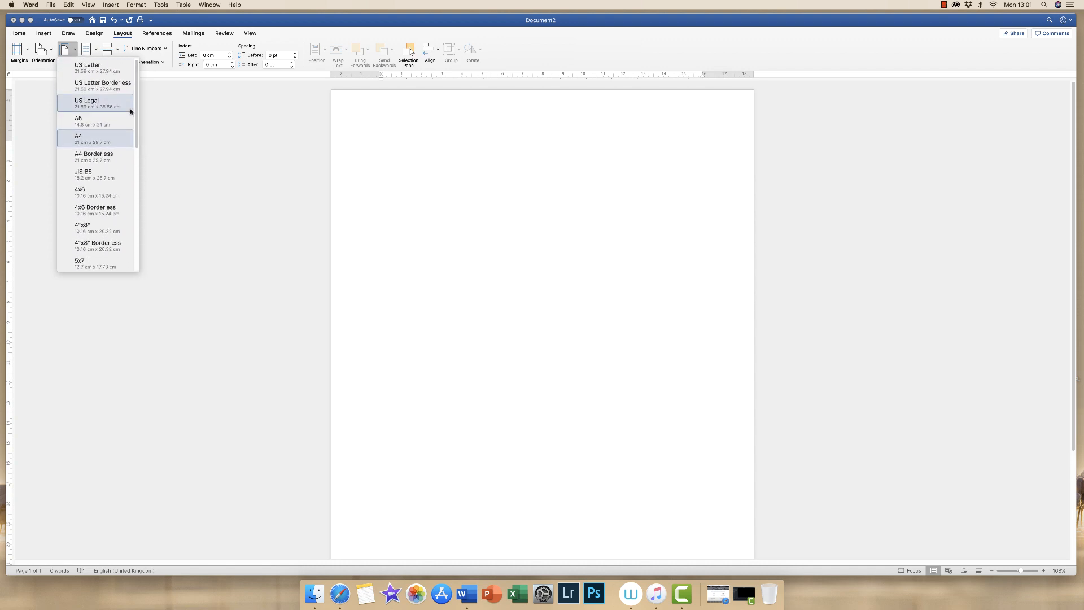
left_click(77, 52)
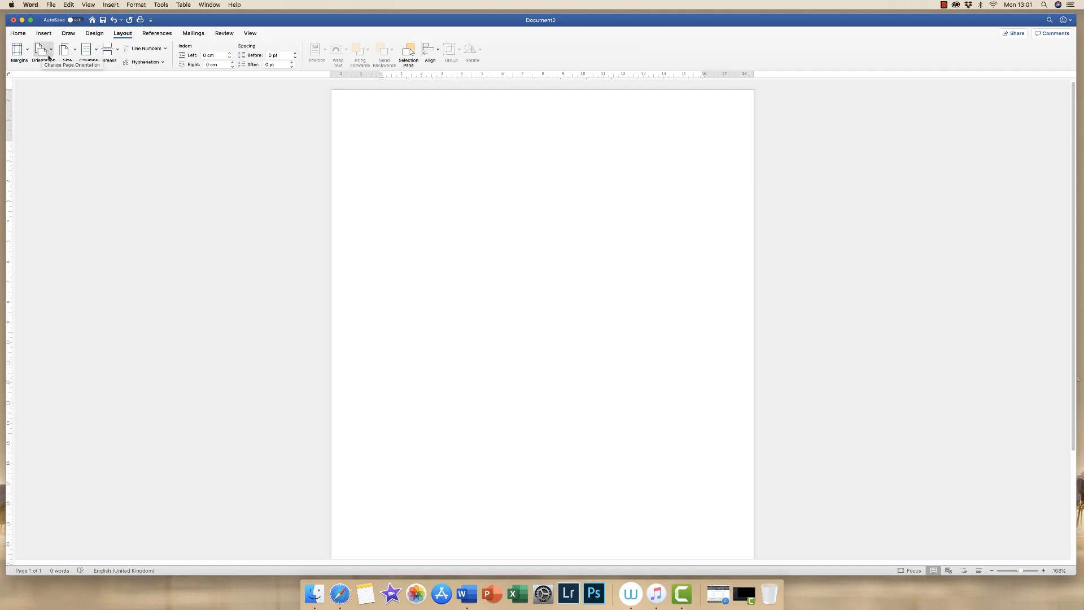
left_click(52, 52)
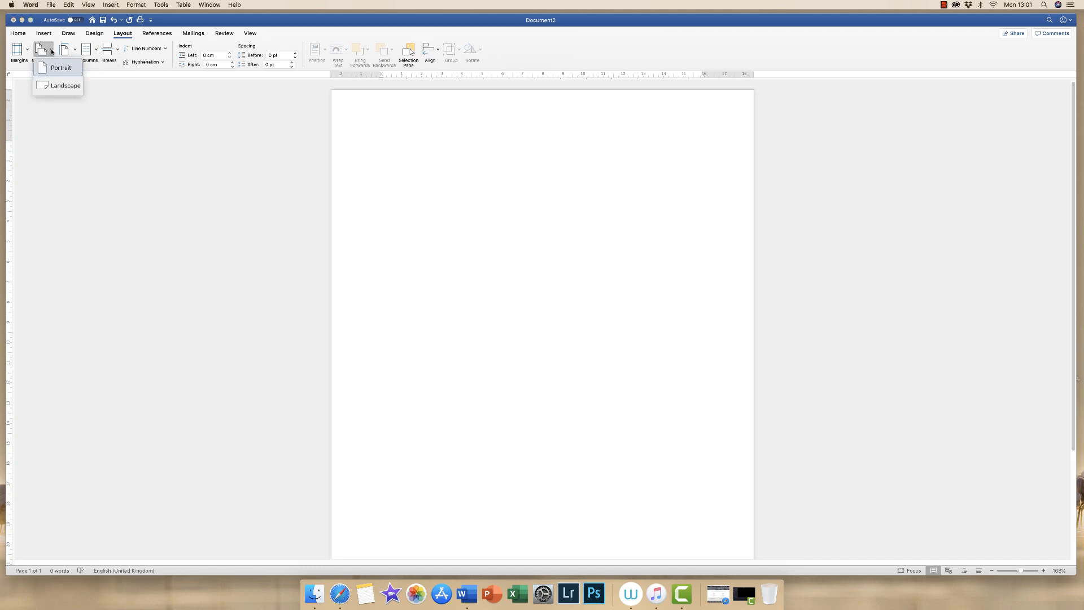
left_click(59, 87)
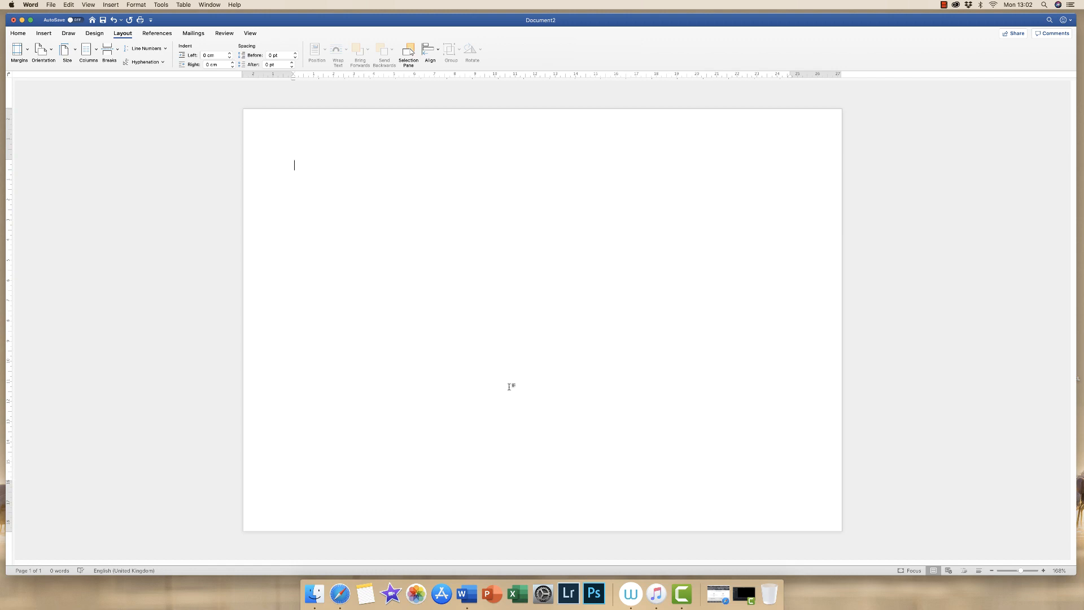
- Draw a straight vertical line down the middle of the page, from near its upper edge to its lower edge
left_click(44, 34)
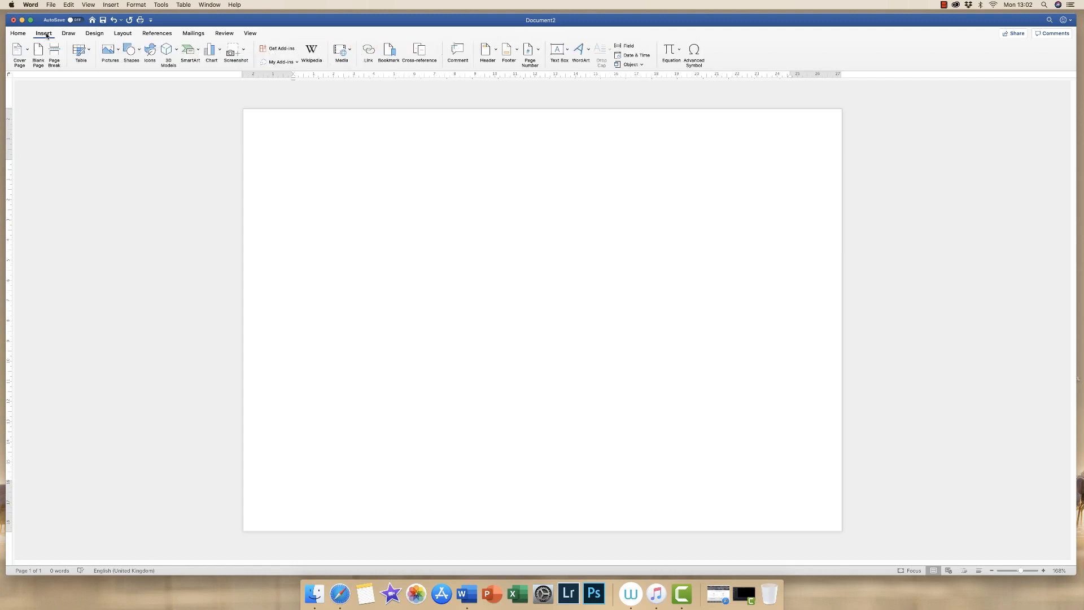
left_click(130, 51)
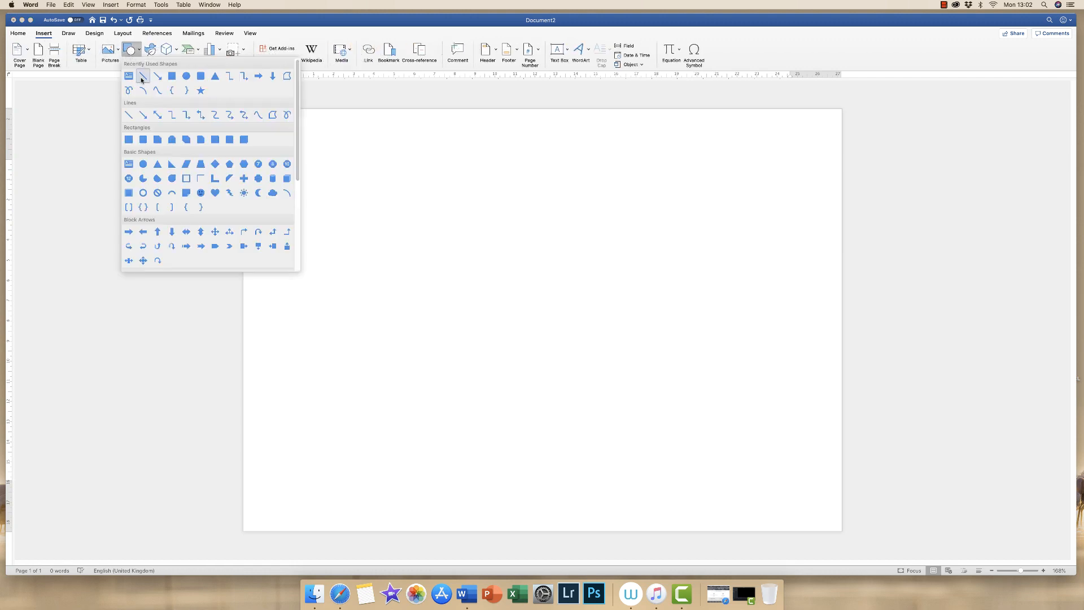
left_click(144, 77)
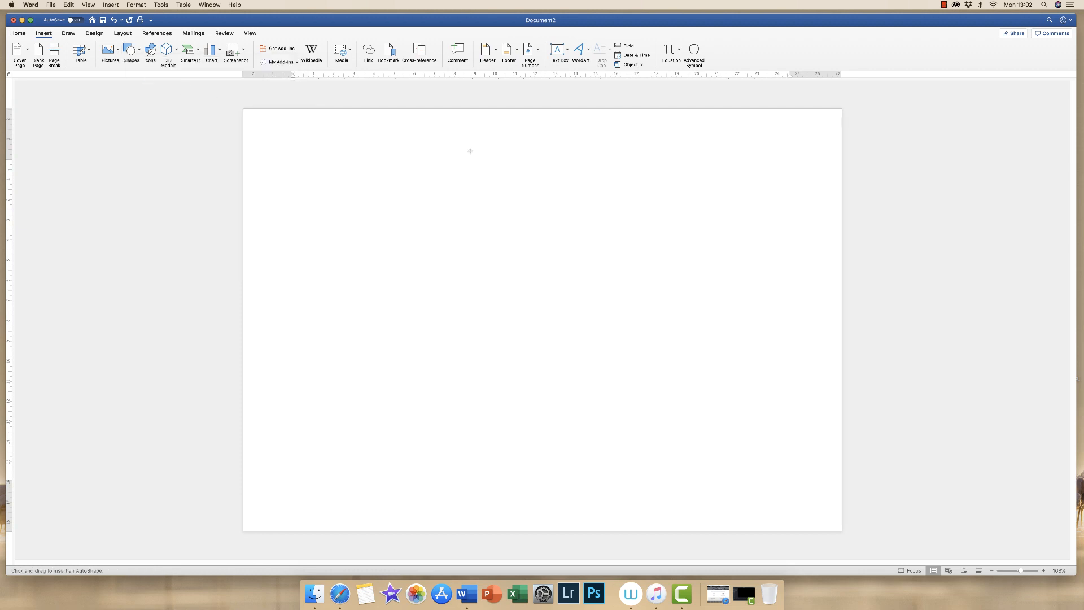
left_click_drag(524, 113, 525, 527)
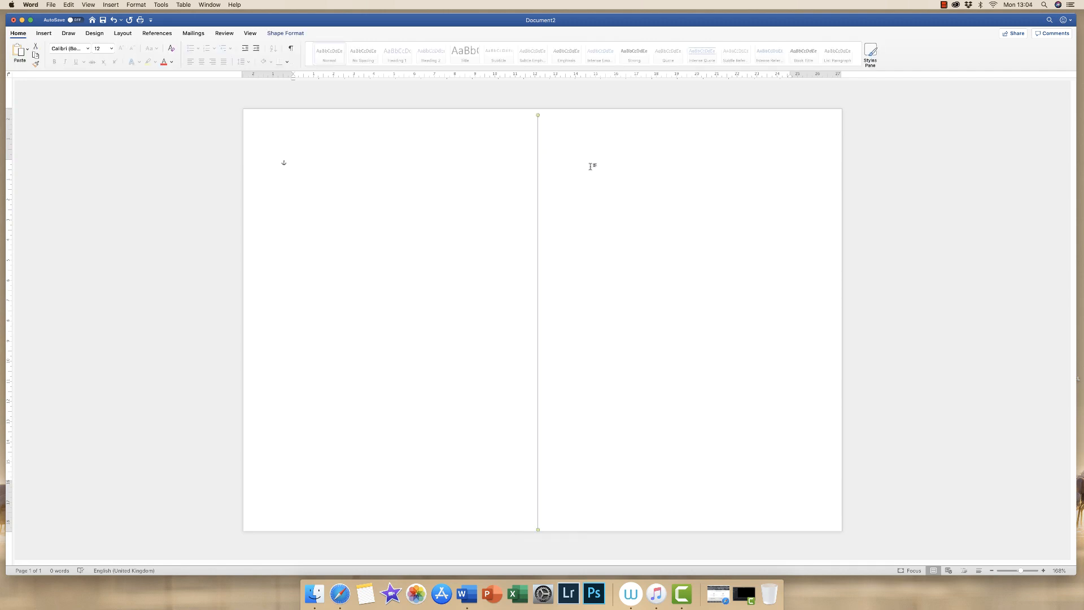
left_click(347, 162)
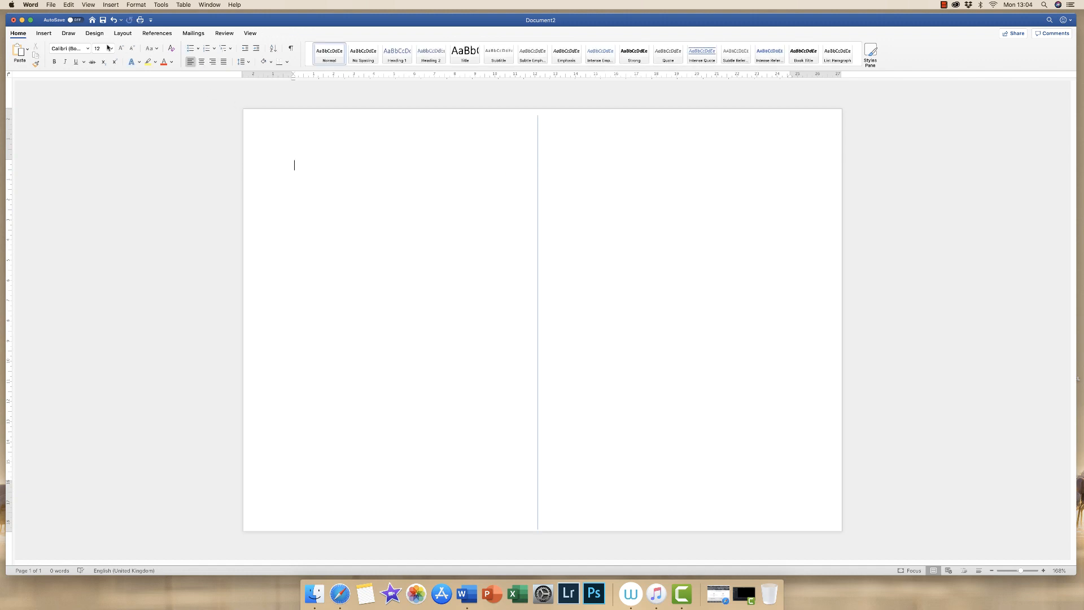
- Draw a text box about 3.4 cm high and 6.9 cm wide across the vertical line and centre its text
left_click(44, 34)
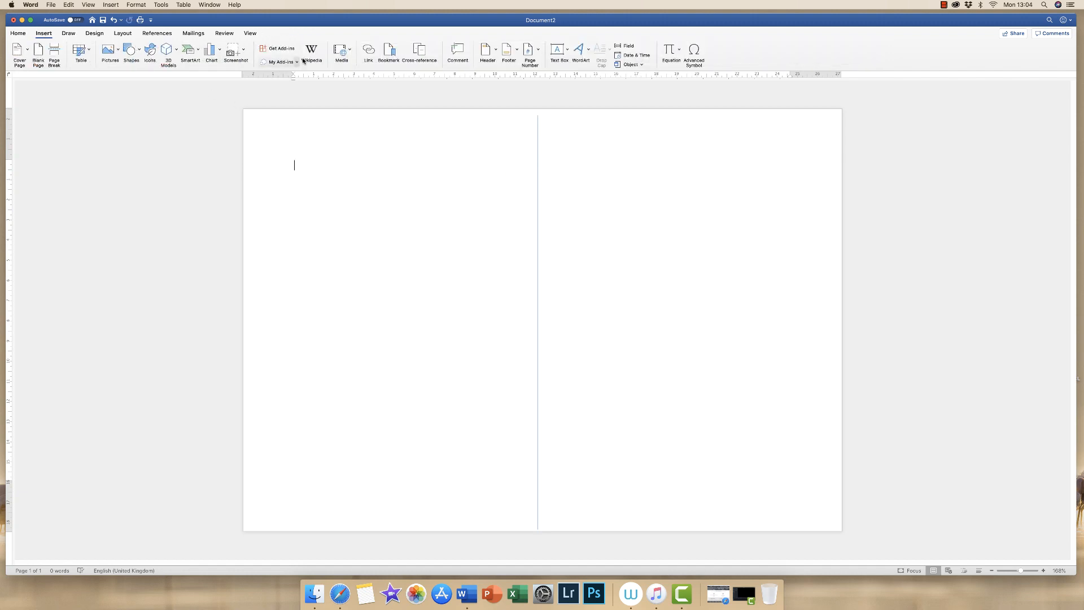
left_click(558, 51)
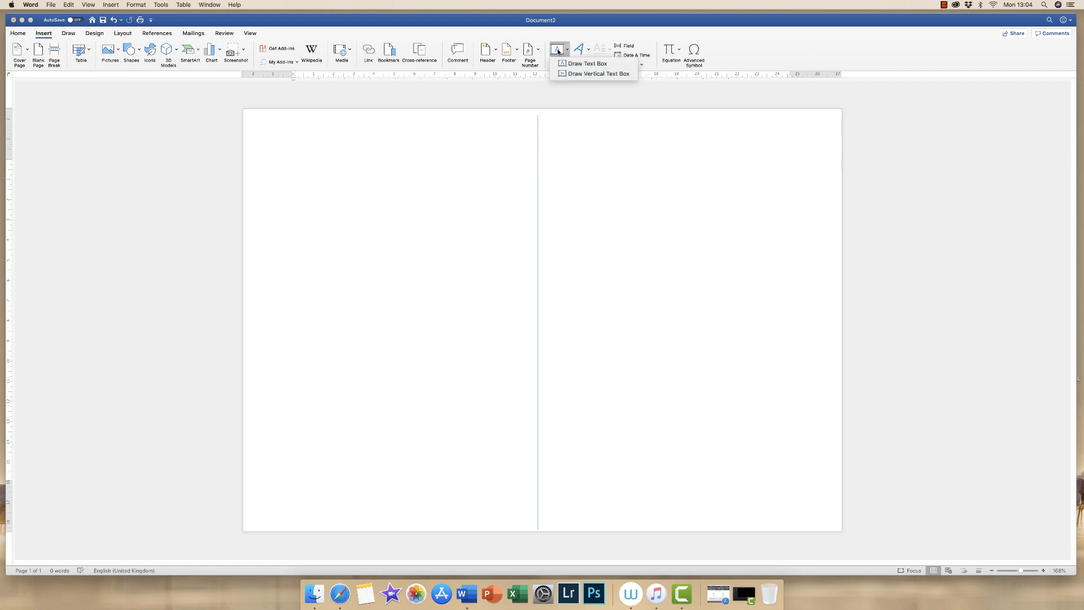
left_click(582, 65)
left_click_drag(474, 167, 613, 236)
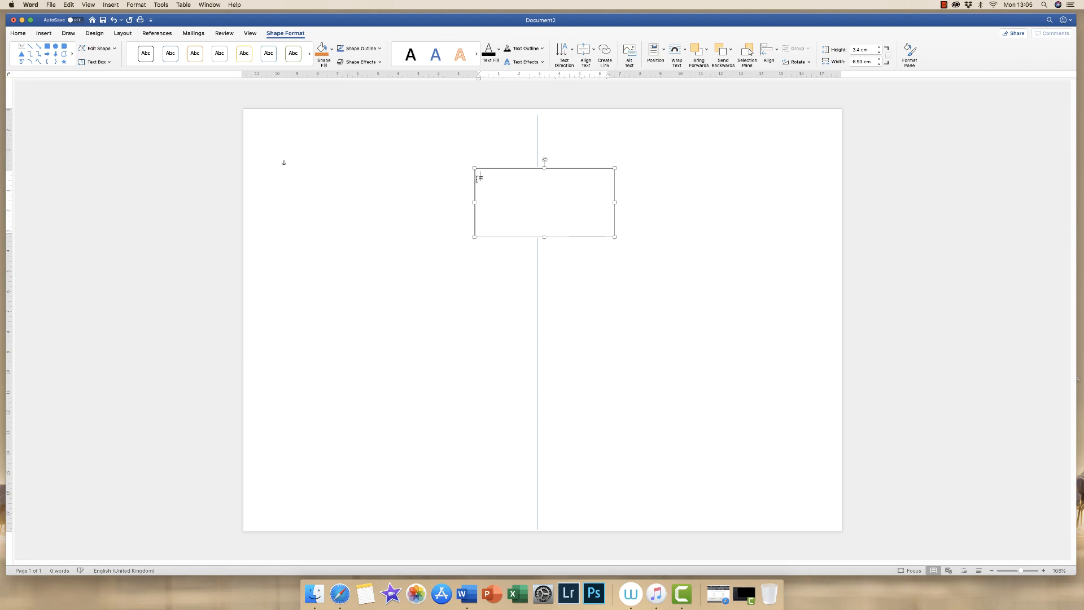
left_click(439, 195)
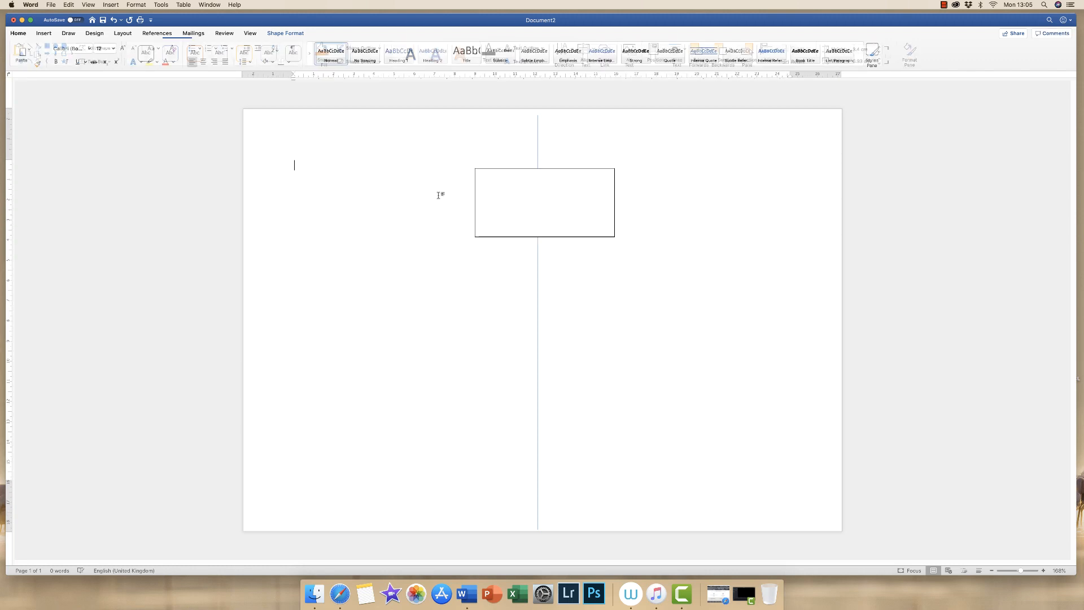
left_click(474, 197)
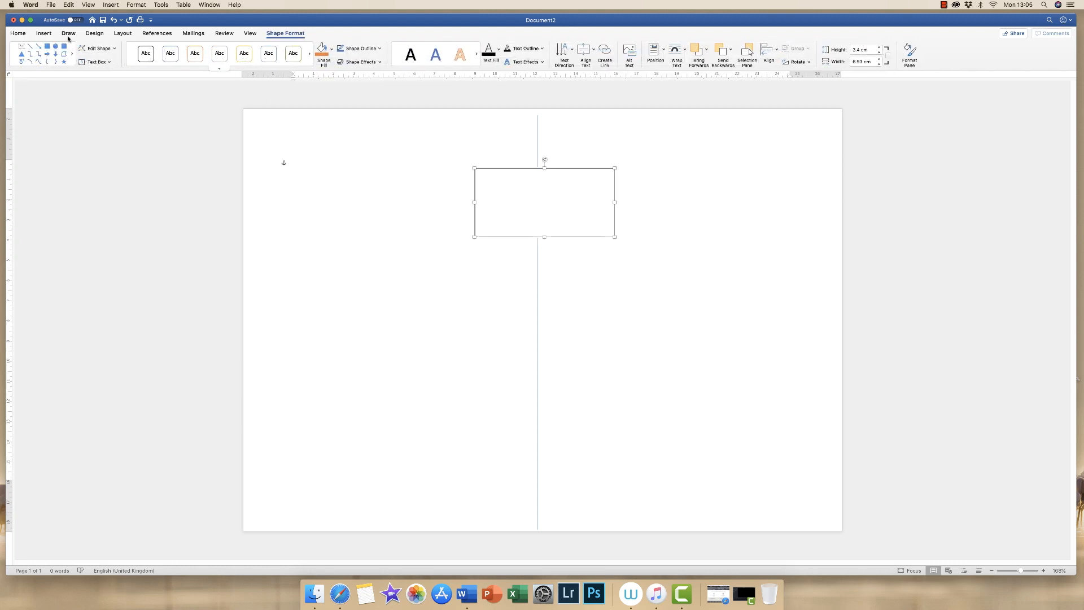
left_click(18, 34)
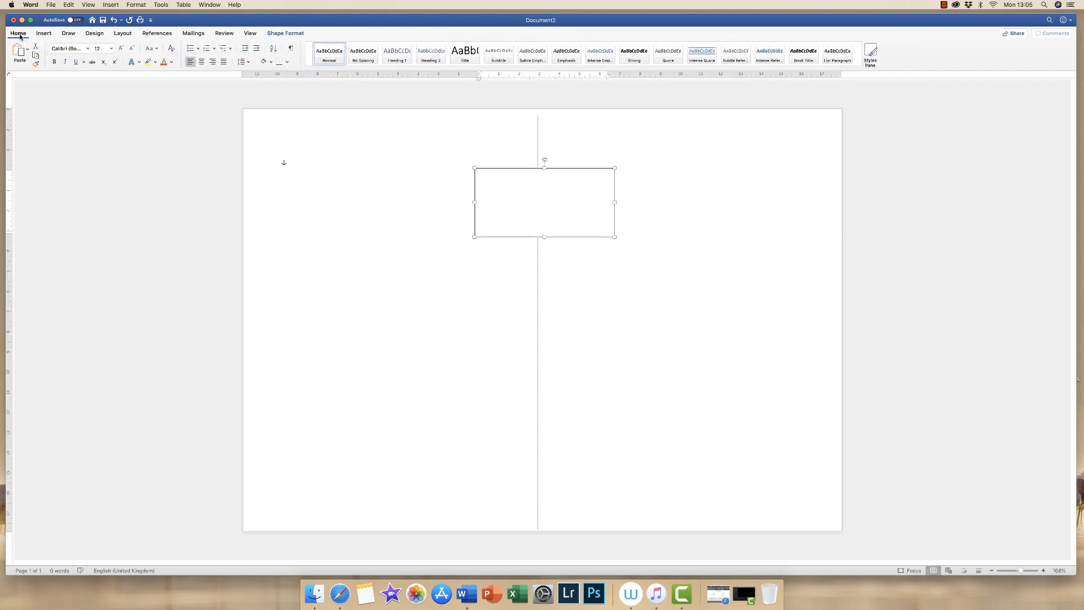
left_click(201, 62)
- Shift the vertical line sideways to match the text box's middle handles, then delete the text box
left_click(538, 132)
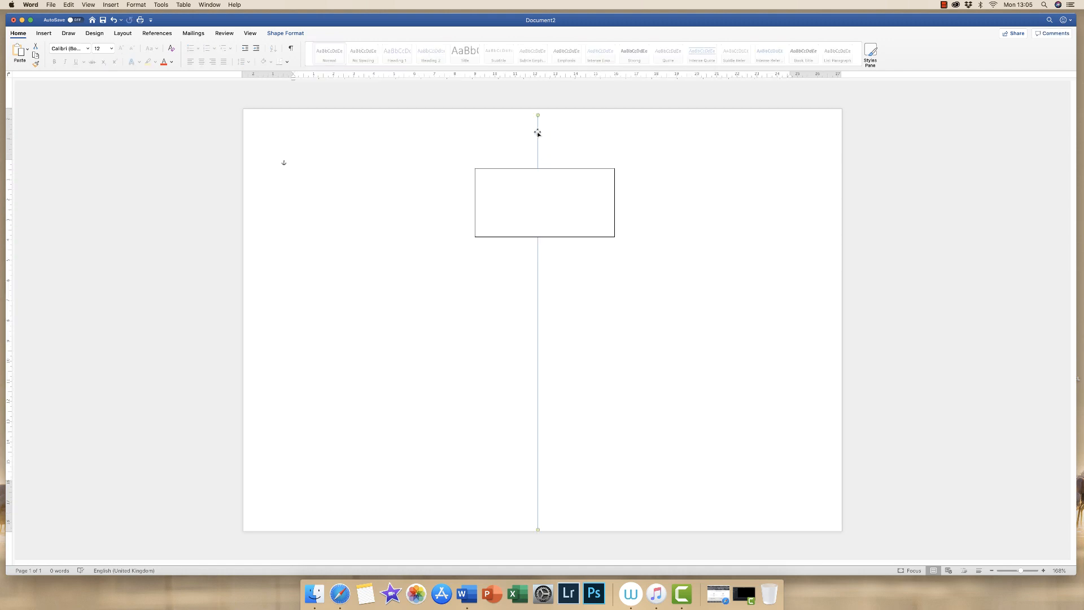
left_click_drag(537, 132, 544, 132)
left_click(551, 188)
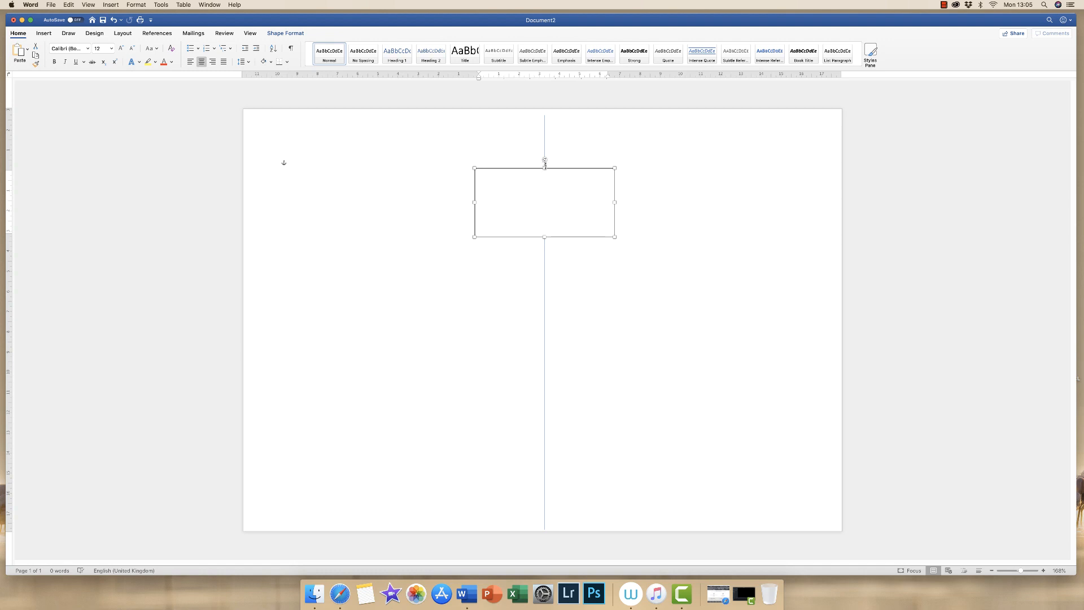
left_click(545, 245)
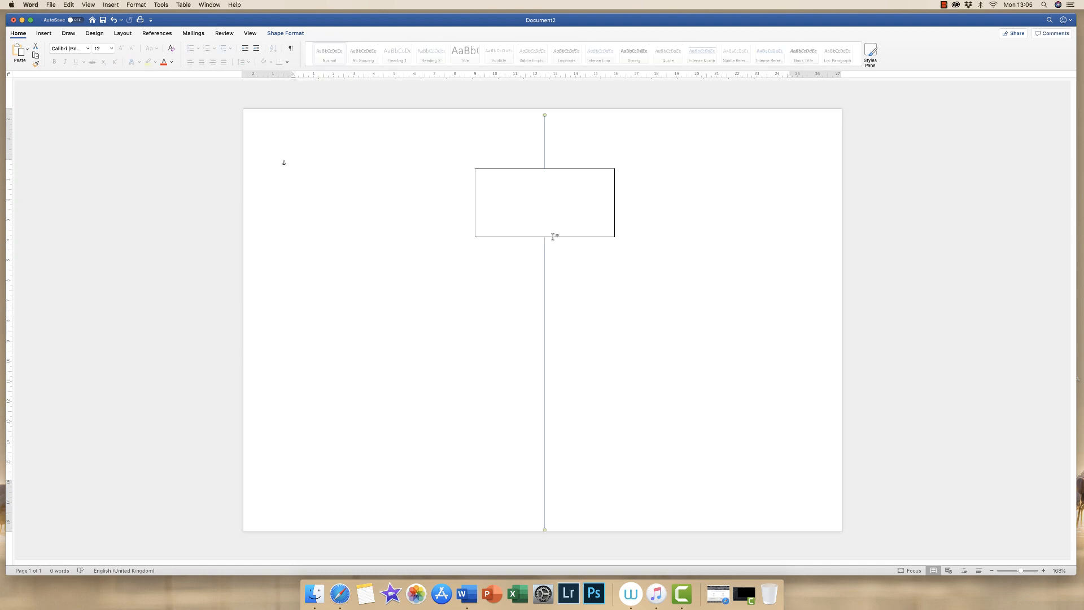
left_click(556, 197)
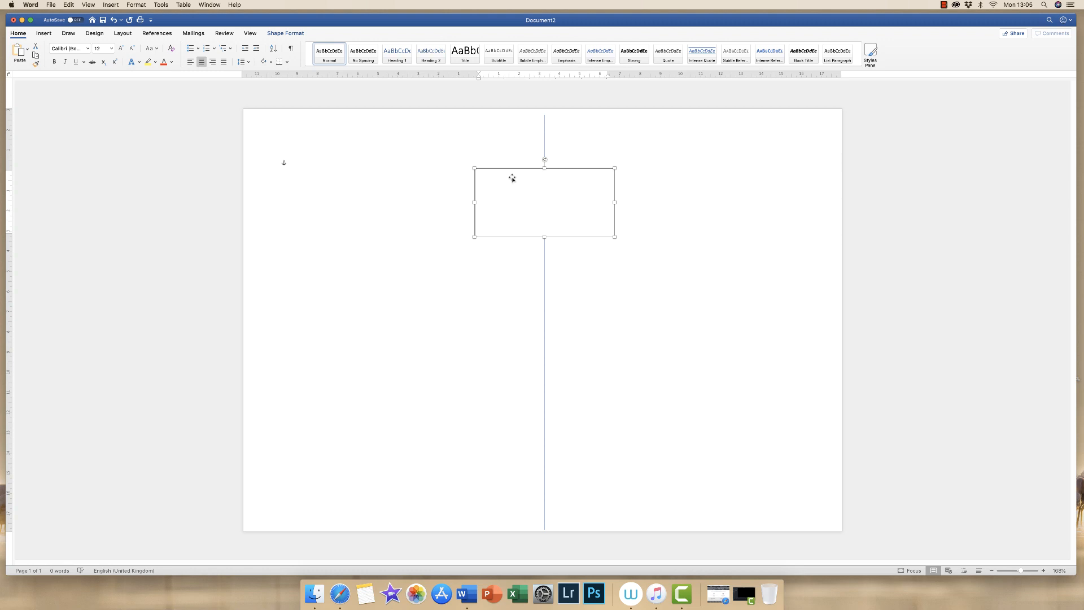
key("Delete")
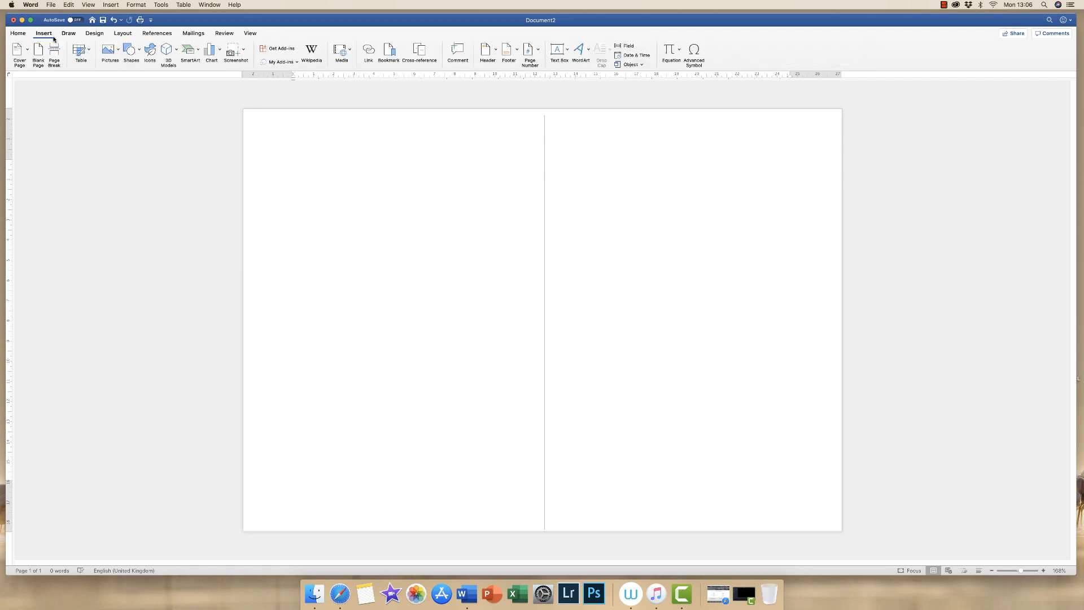
- Search the icon library for "stockin" and insert the Christmas stocking icon into the document
left_click(149, 53)
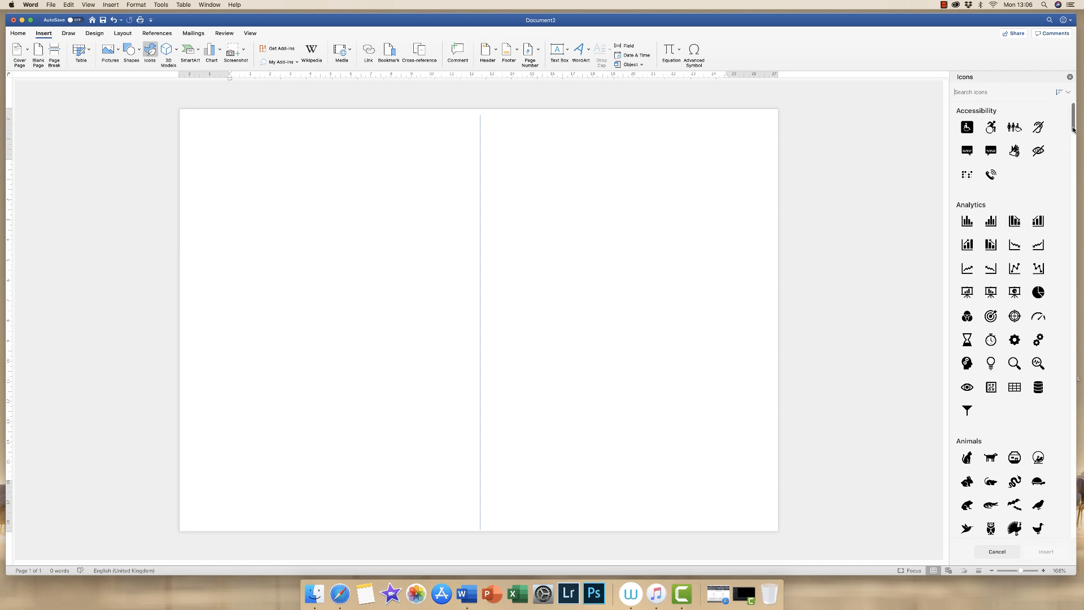
mouse_move(1073, 130)
left_mouse_down()
mouse_move(1068, 208)
mouse_move(1068, 135)
left_mouse_up()
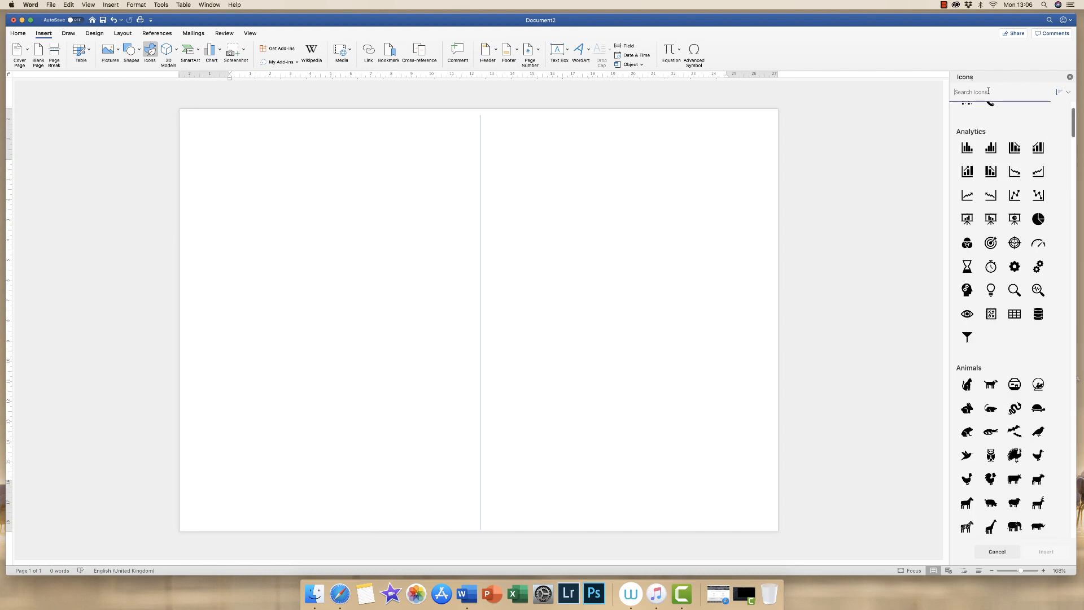
left_click(1031, 87)
type("sto")
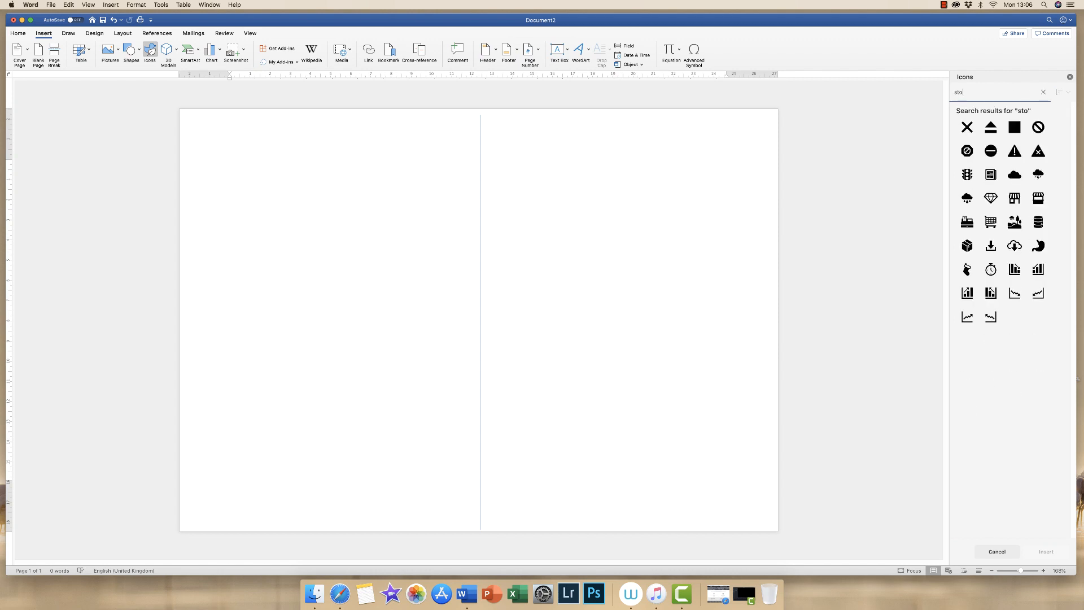
type("ckin")
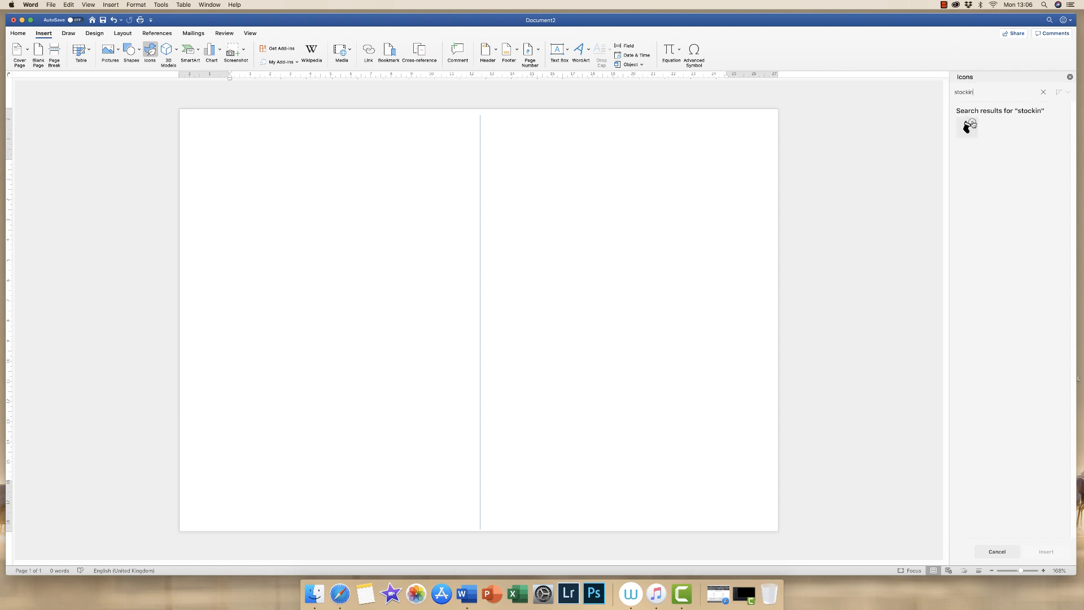
left_click(972, 124)
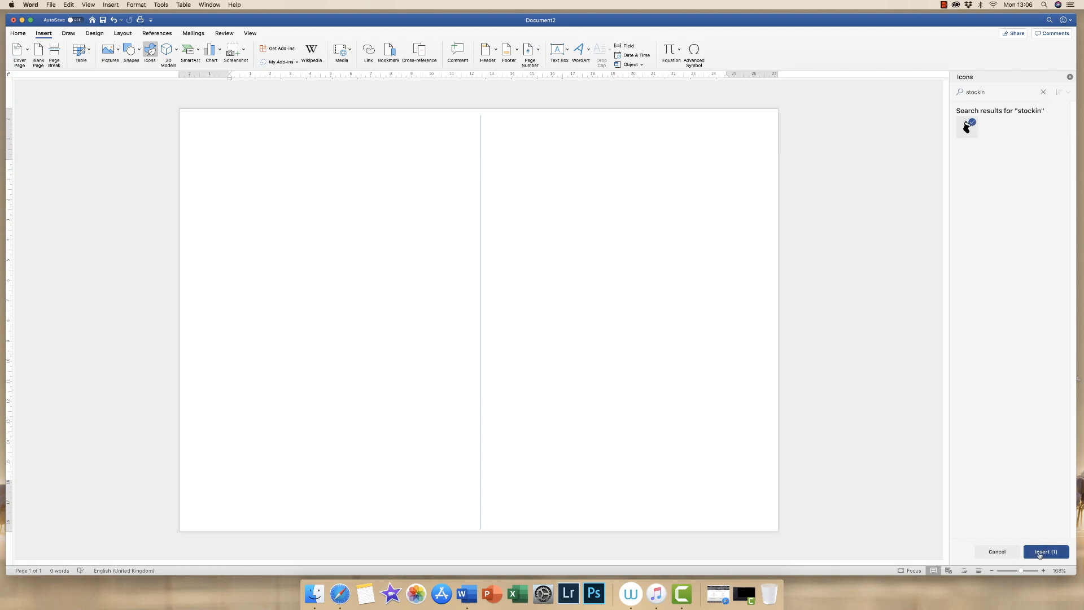
left_click(1039, 552)
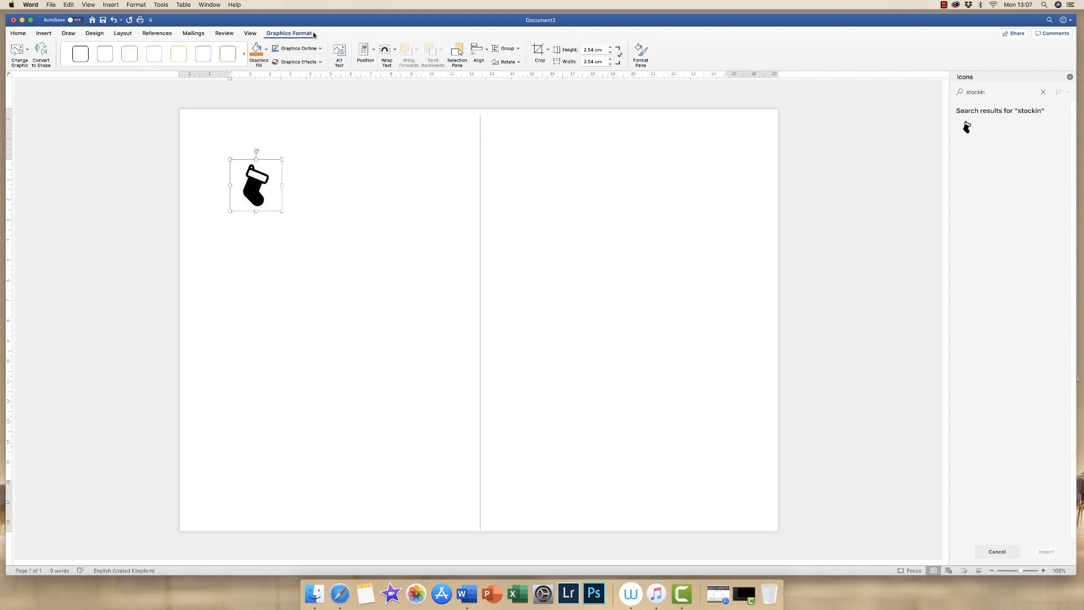
- Convert the stocking icon to a shape, accepting its conversion to a Microsoft Office drawing object
left_click(342, 182)
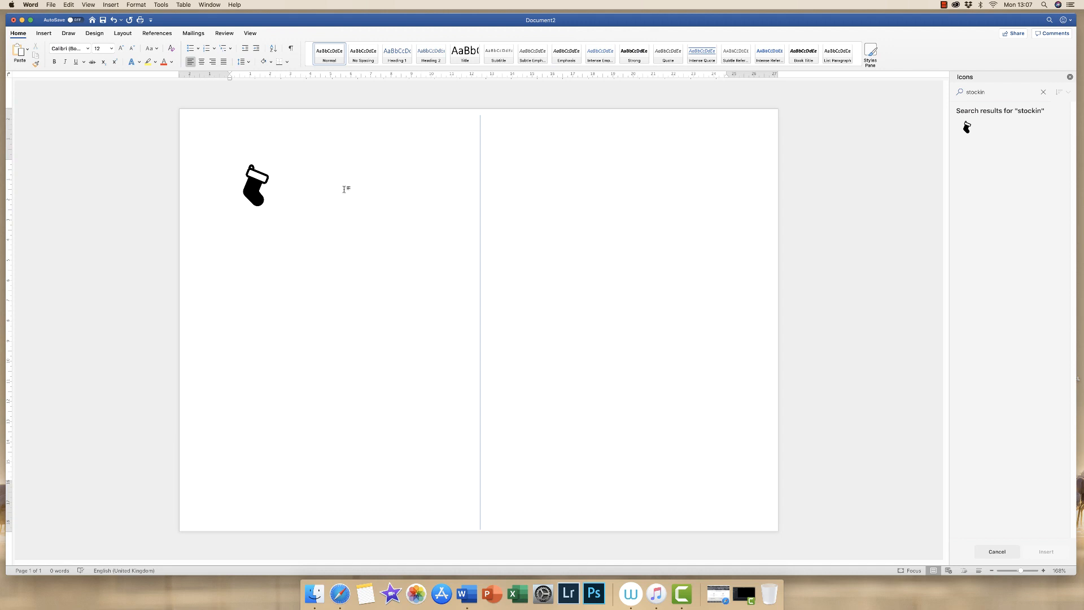
left_click(253, 185)
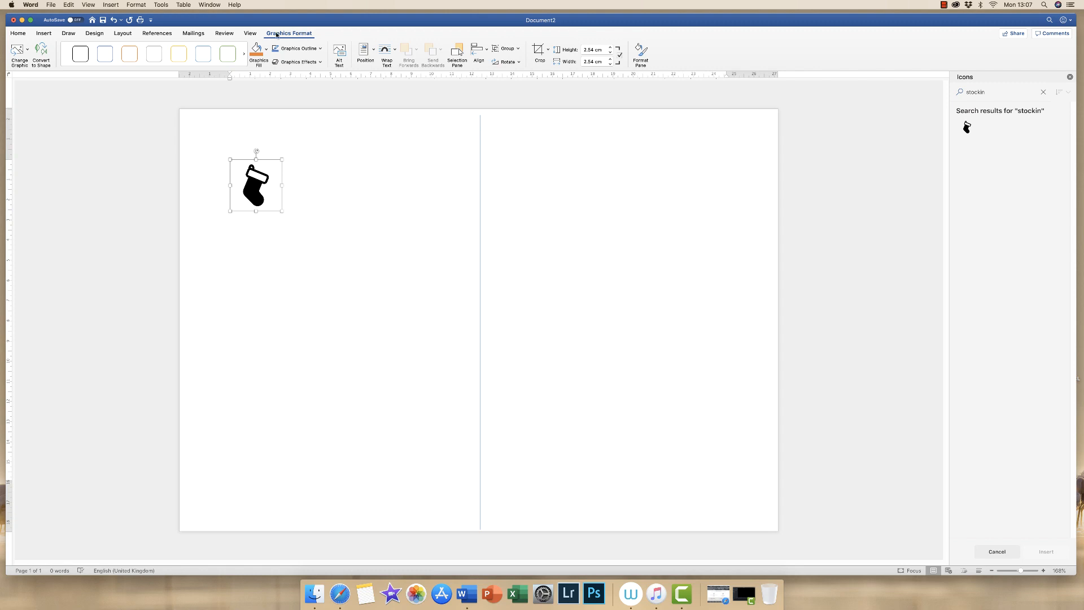
left_click(42, 52)
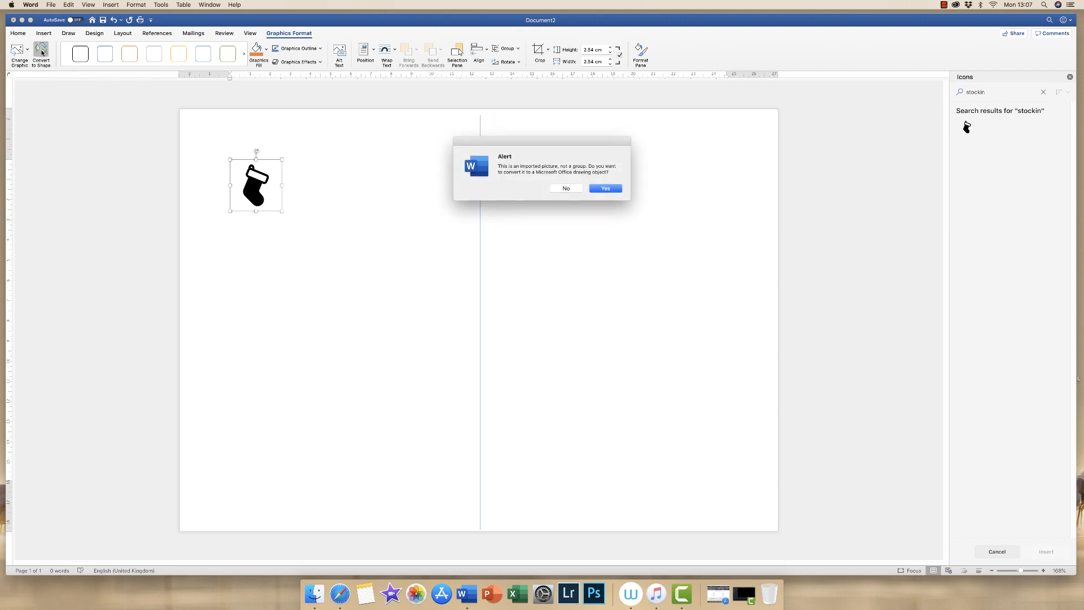
left_click(609, 189)
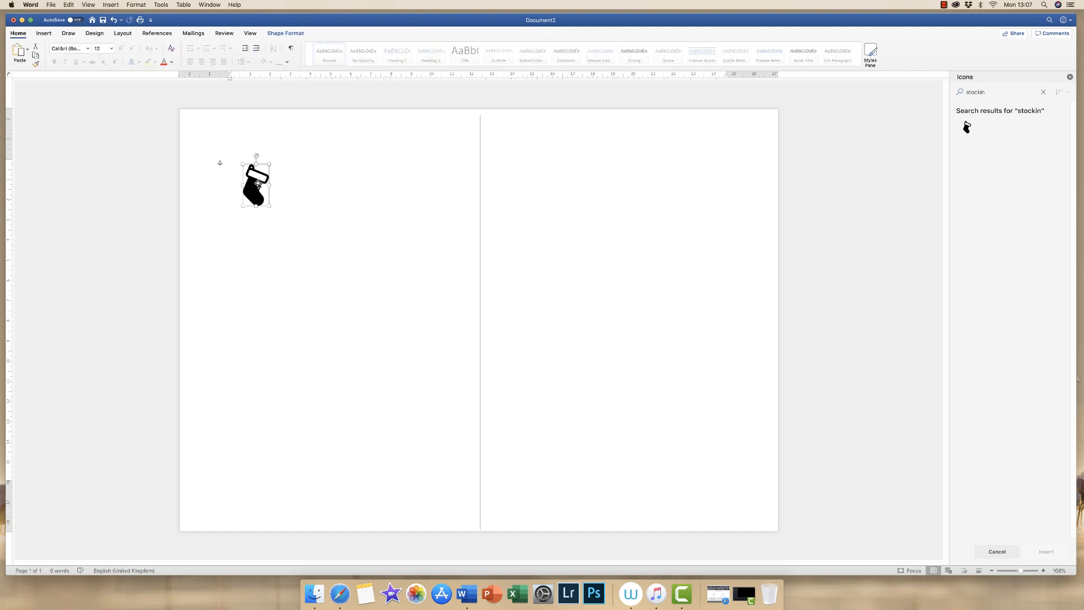
- Move the stocking shape into the right half of the page, enlarge it by about half and leave it selected
left_click_drag(256, 185, 538, 249)
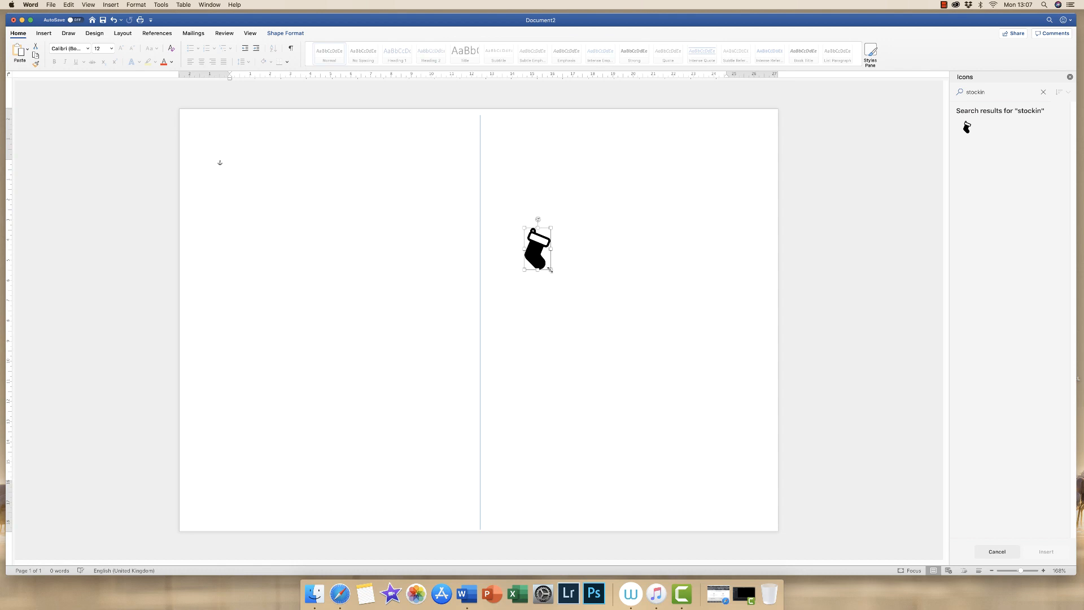
left_click_drag(550, 269, 565, 294)
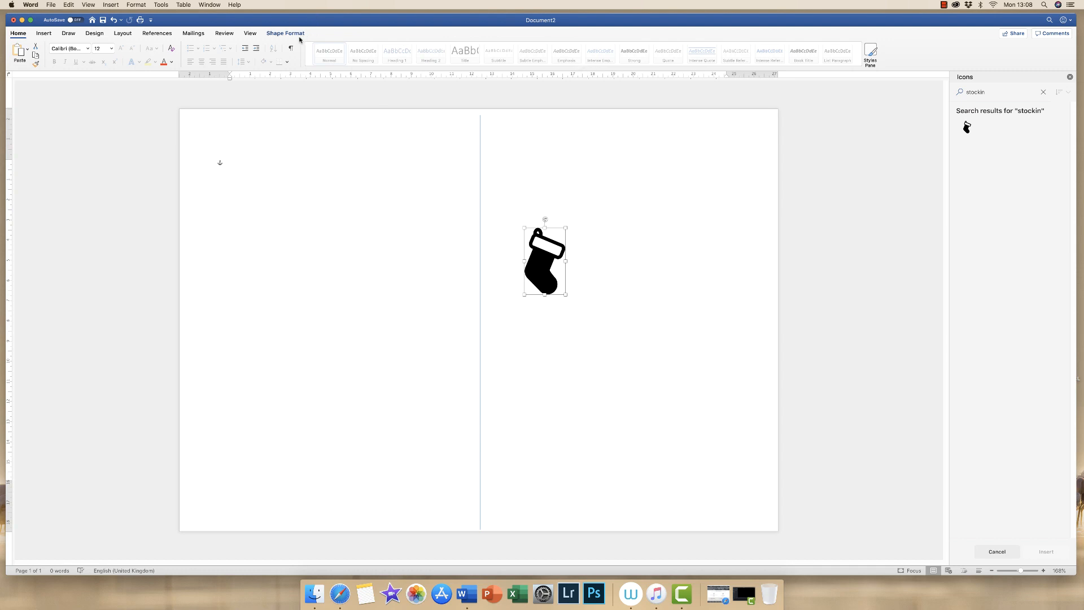
left_click(603, 198)
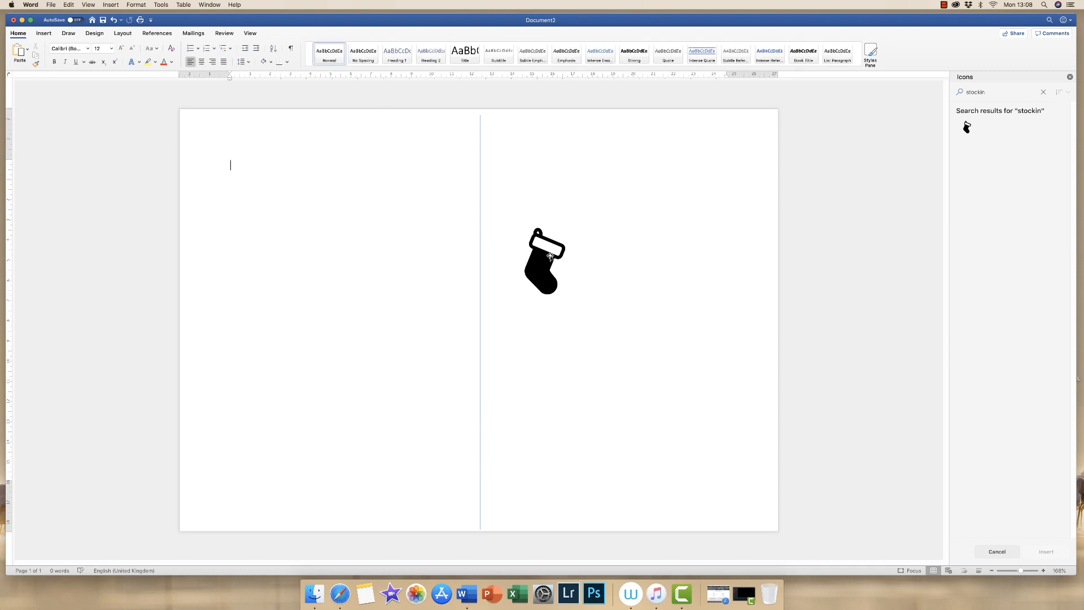
left_click(539, 265)
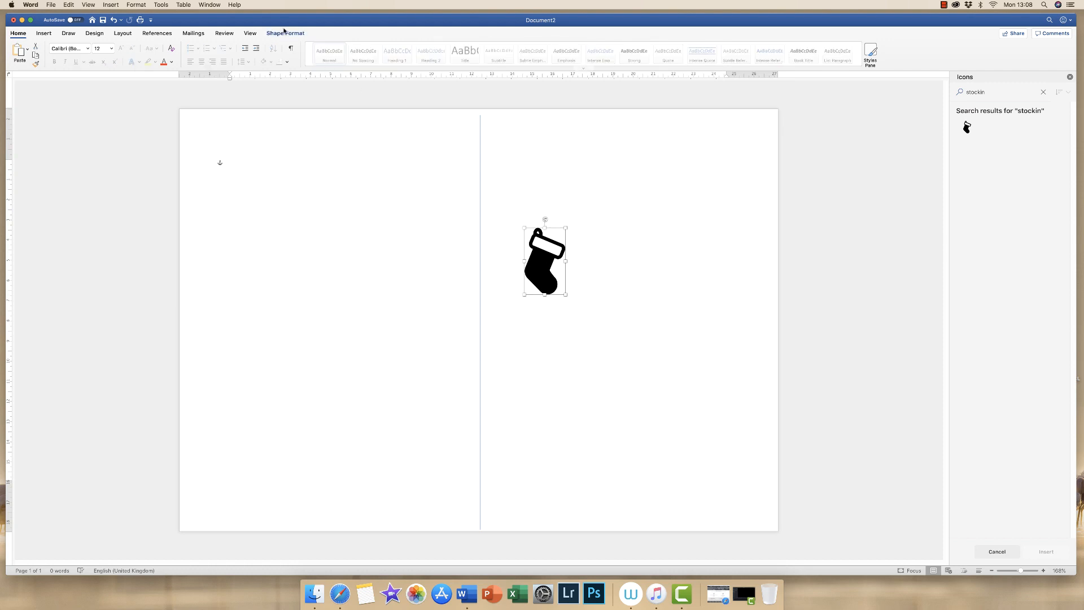
- Set the selected stocking shape's outline colour to black
left_click(288, 34)
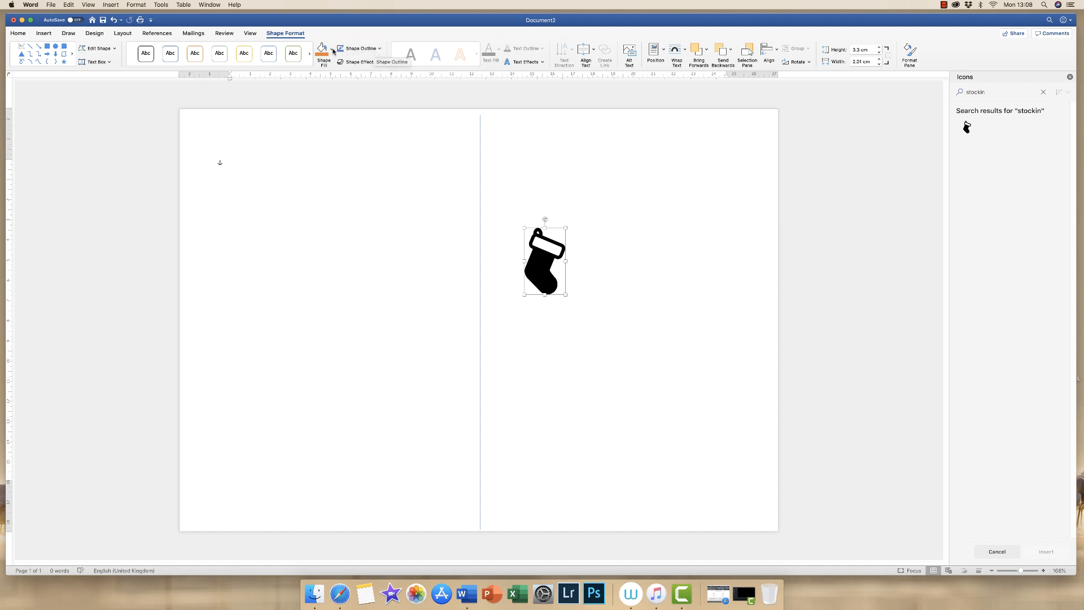
left_click(380, 49)
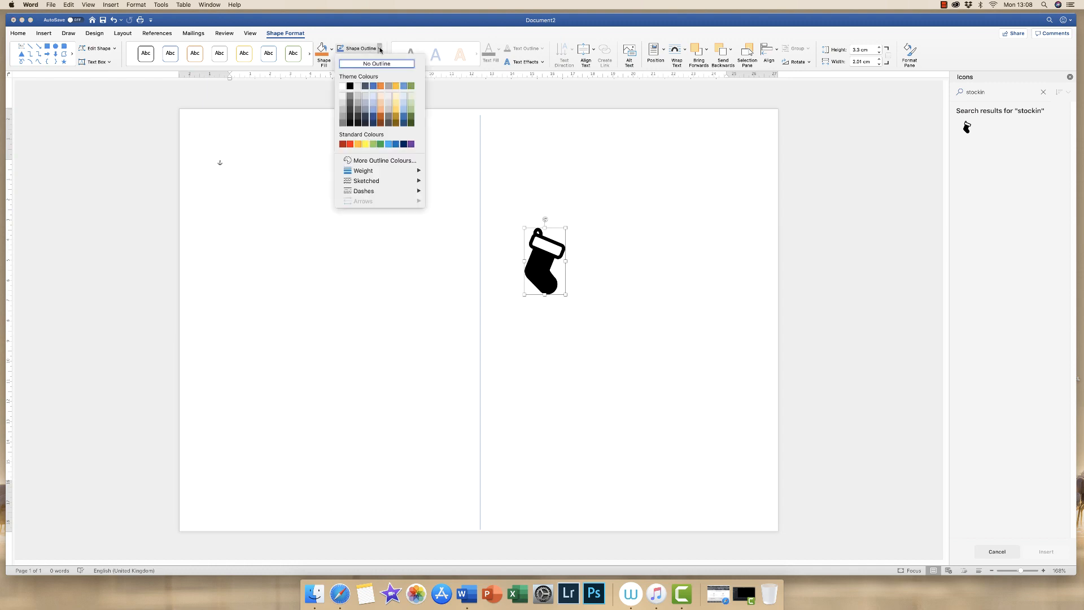
left_click(350, 86)
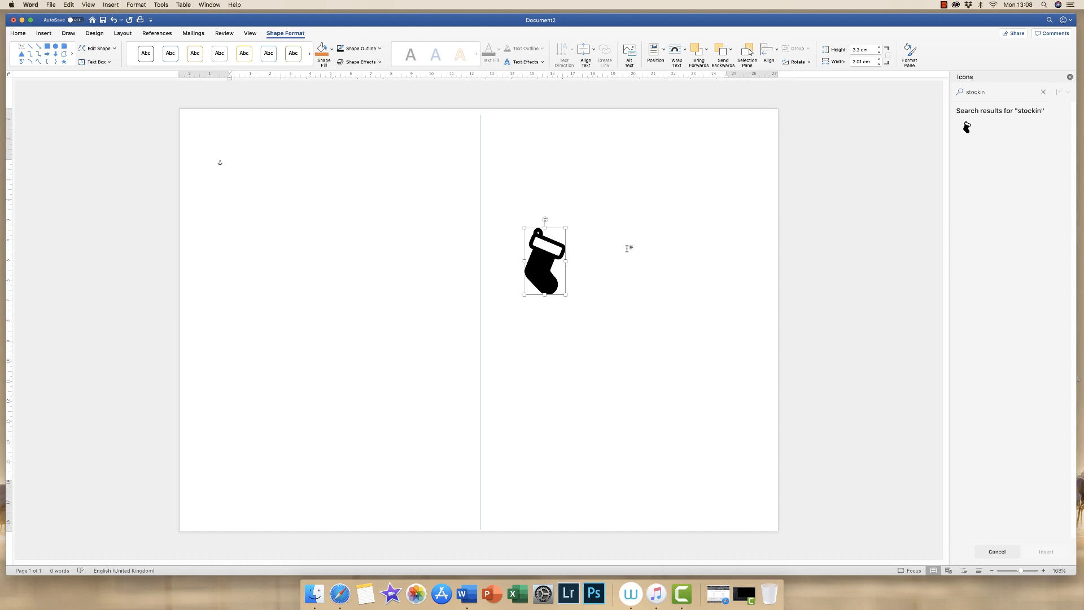
- Change the stocking's fill to a pattern fill with a bright red foreground colour
double_click(540, 264)
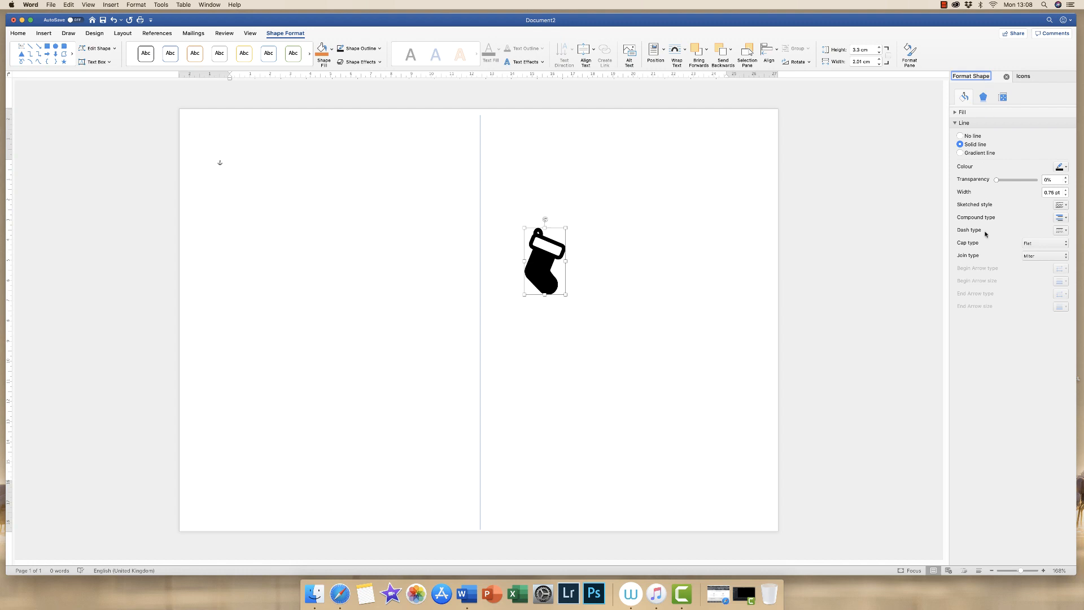
left_click(955, 123)
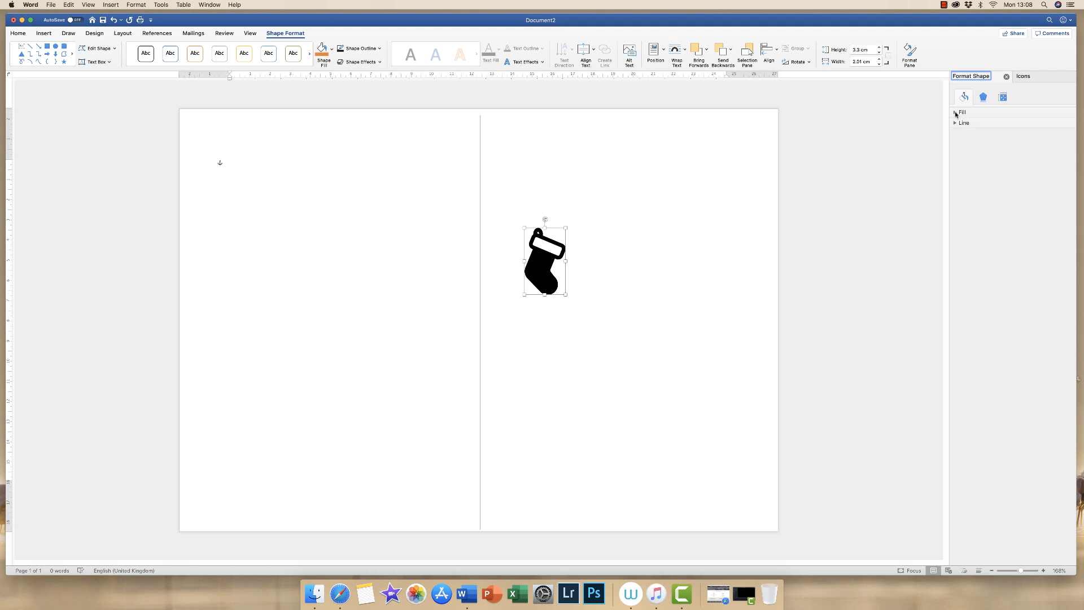
left_click(956, 114)
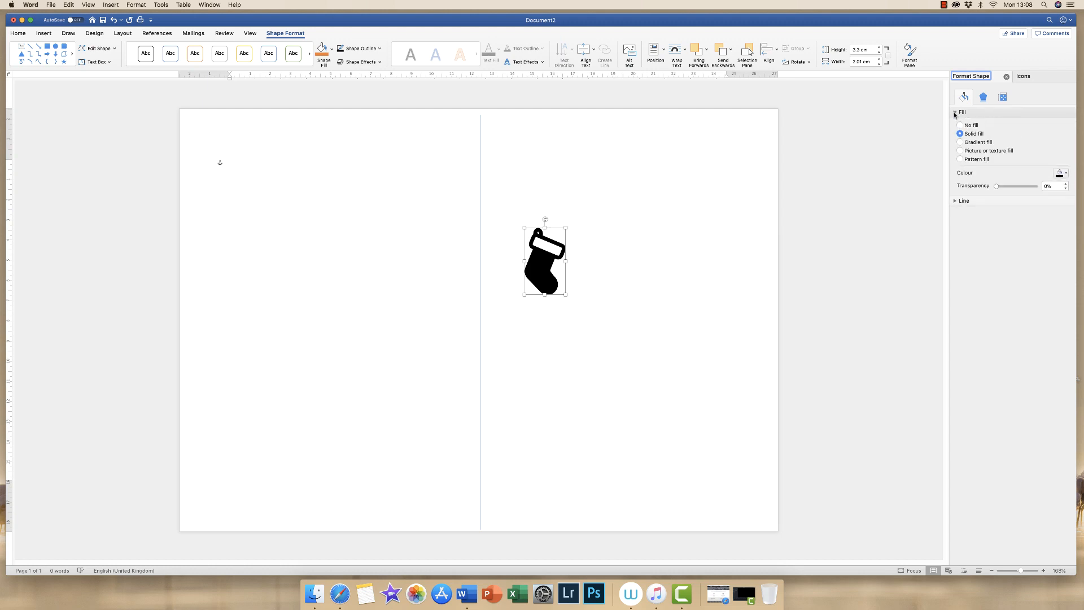
left_click(960, 159)
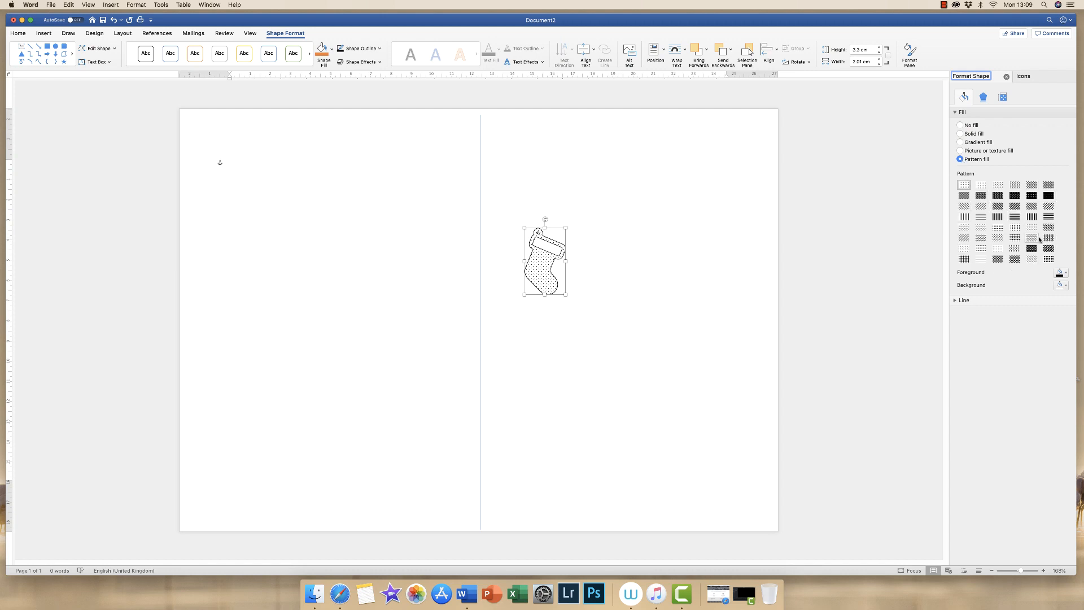
left_click(1062, 276)
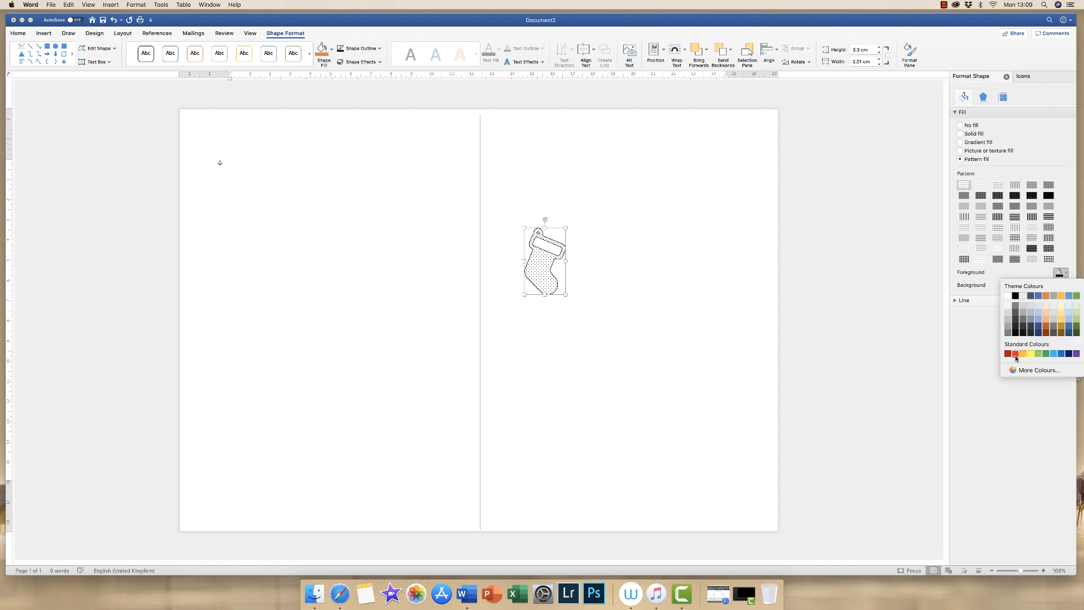
left_click(1015, 354)
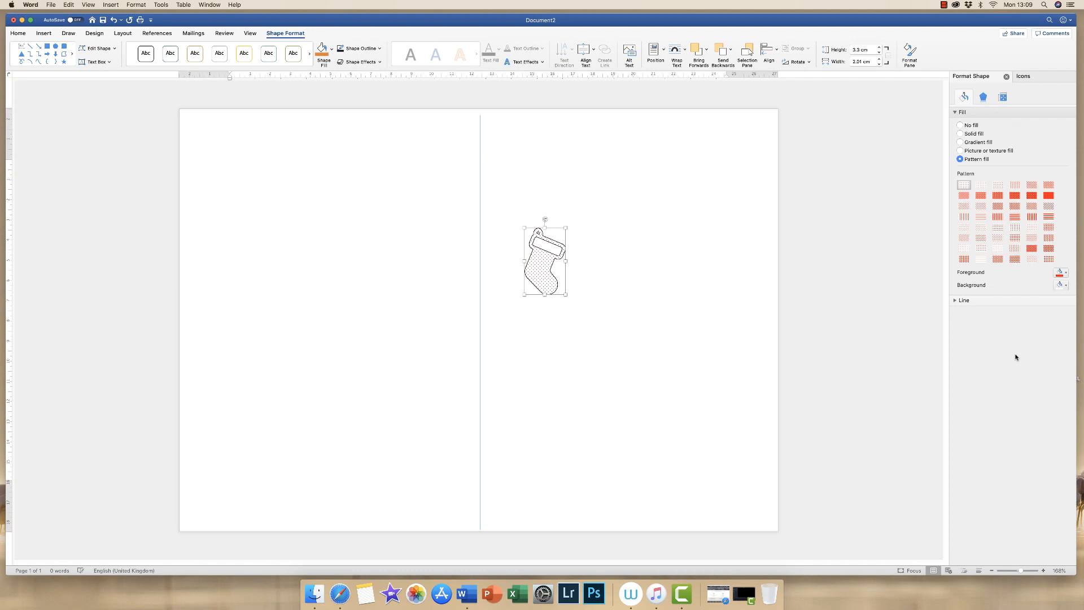
- Set the stocking pattern's background to white and apply a dense, mostly red pattern
left_click(1059, 286)
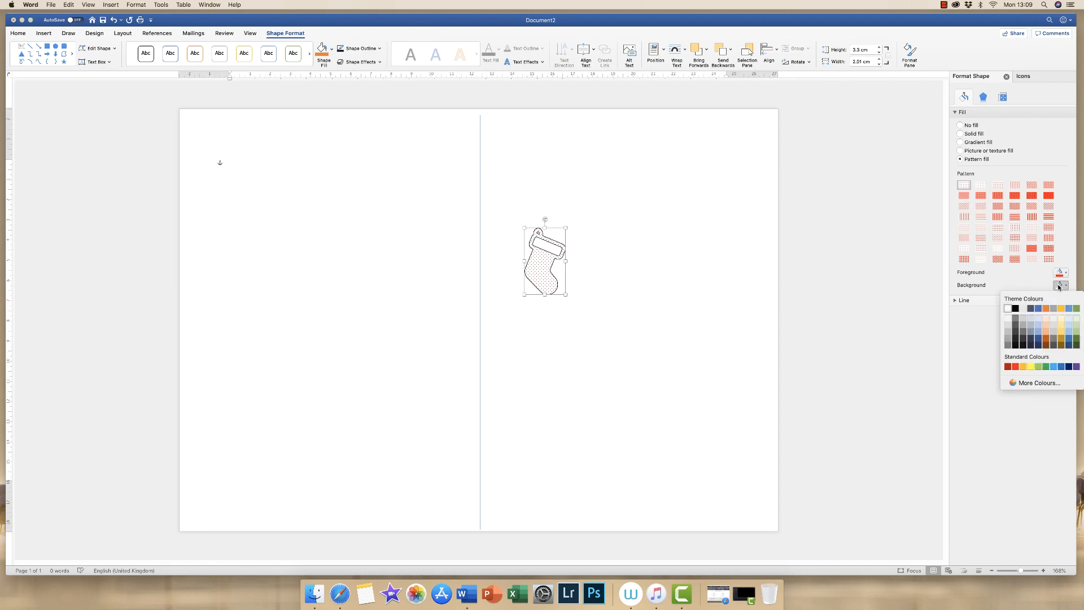
left_click(1038, 309)
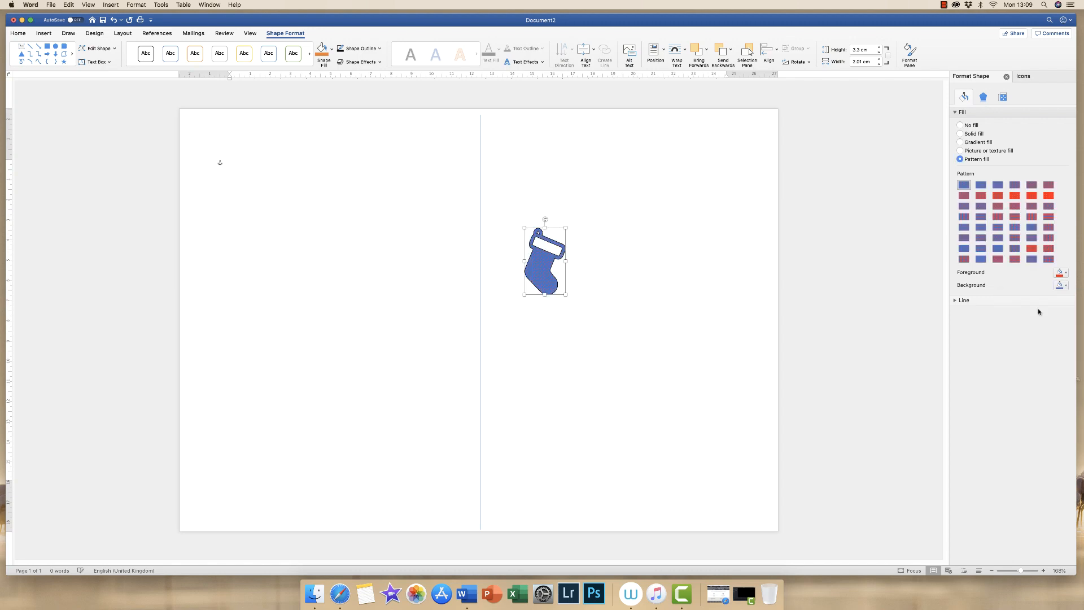
left_click(1060, 285)
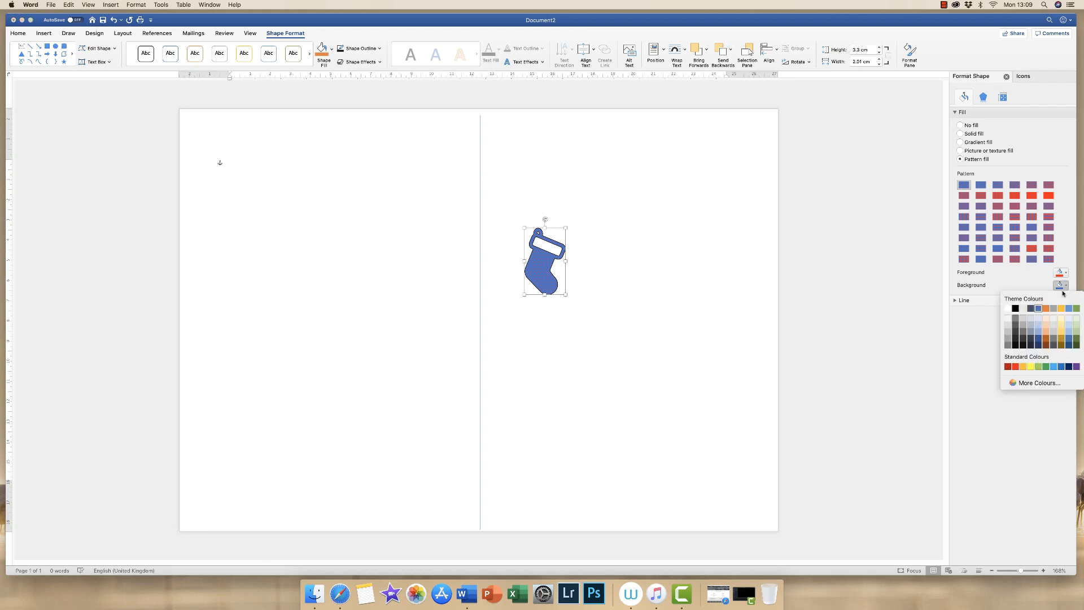
left_click(1008, 309)
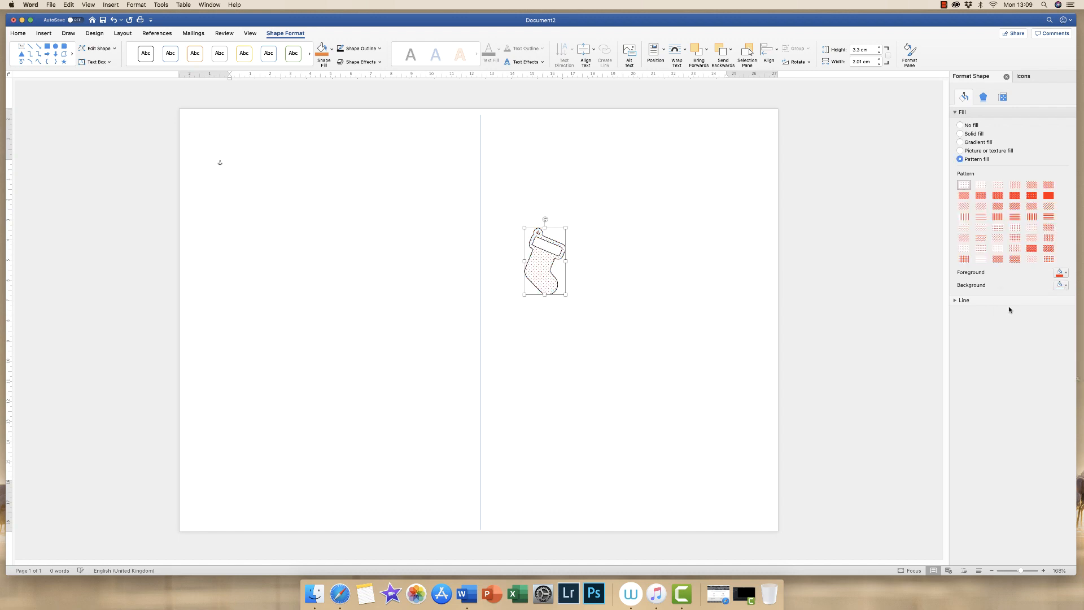
left_click(1032, 250)
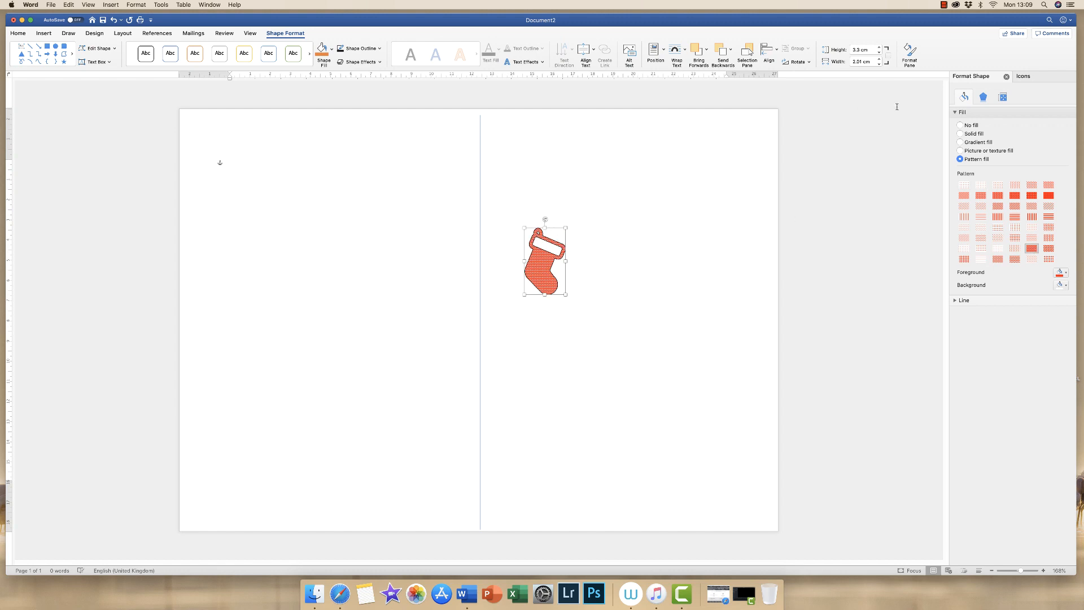
- Set the stocking's outline width to 1 pt and enlarge the shape slightly to about 3.4 cm by 2.12 cm
left_click(955, 301)
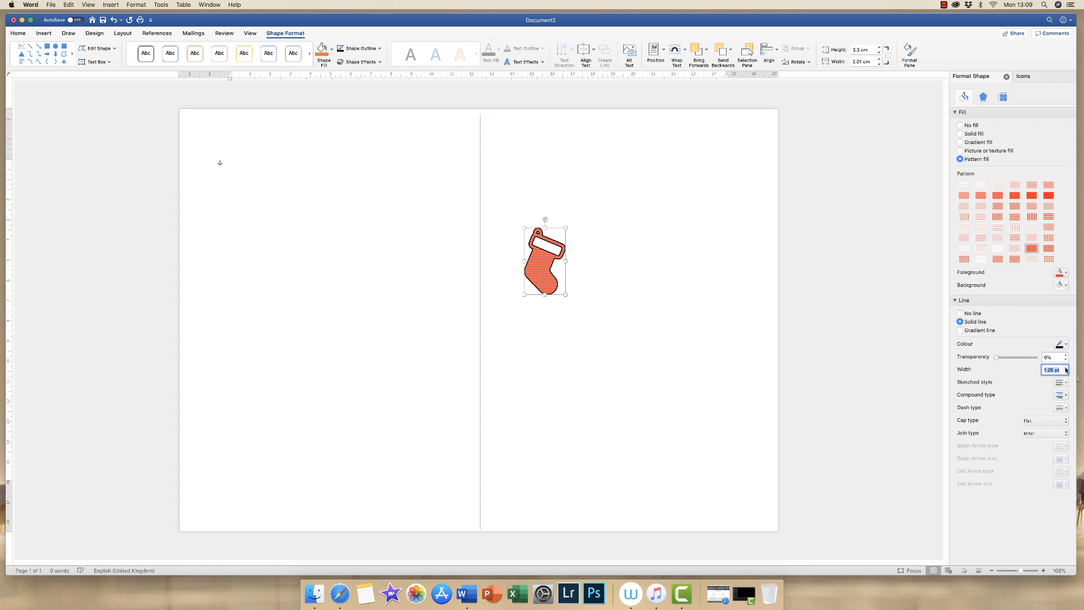
left_click(1065, 367)
left_click(1066, 368)
left_click(1065, 367)
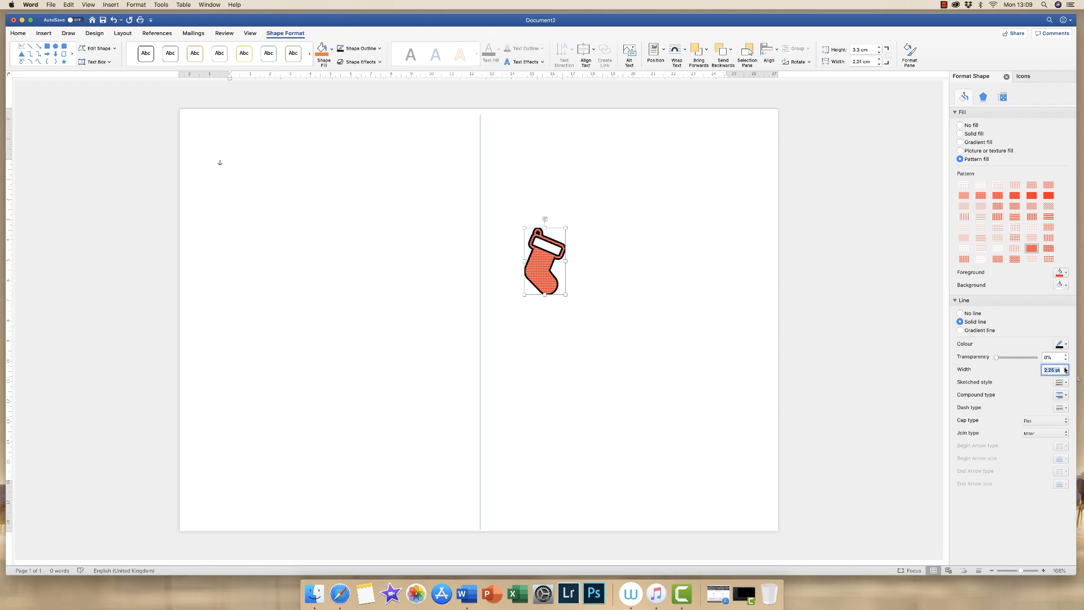
left_click(1065, 372)
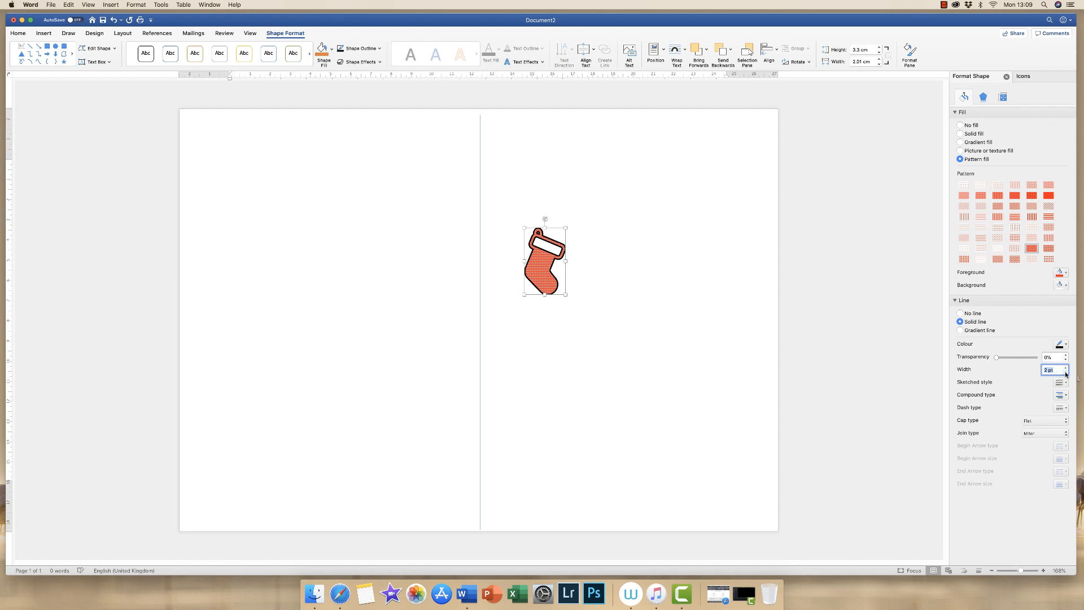
left_click(1065, 372)
left_click(1065, 373)
left_click_drag(566, 293, 567, 296)
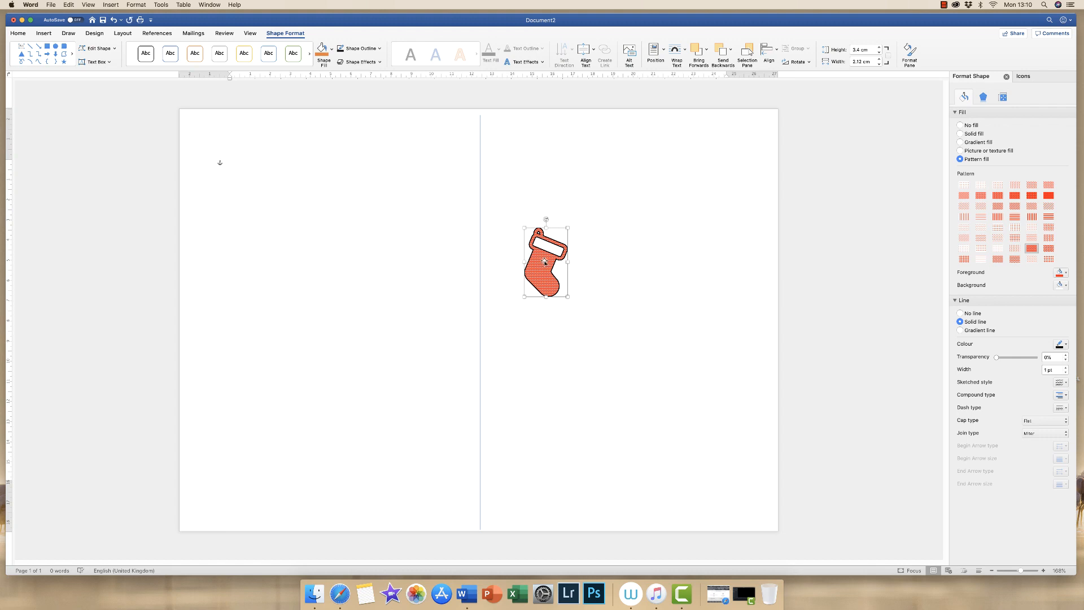
- Make two copies of the red stocking and line them up beside the original in a row of three
left_click_drag(544, 261, 601, 262)
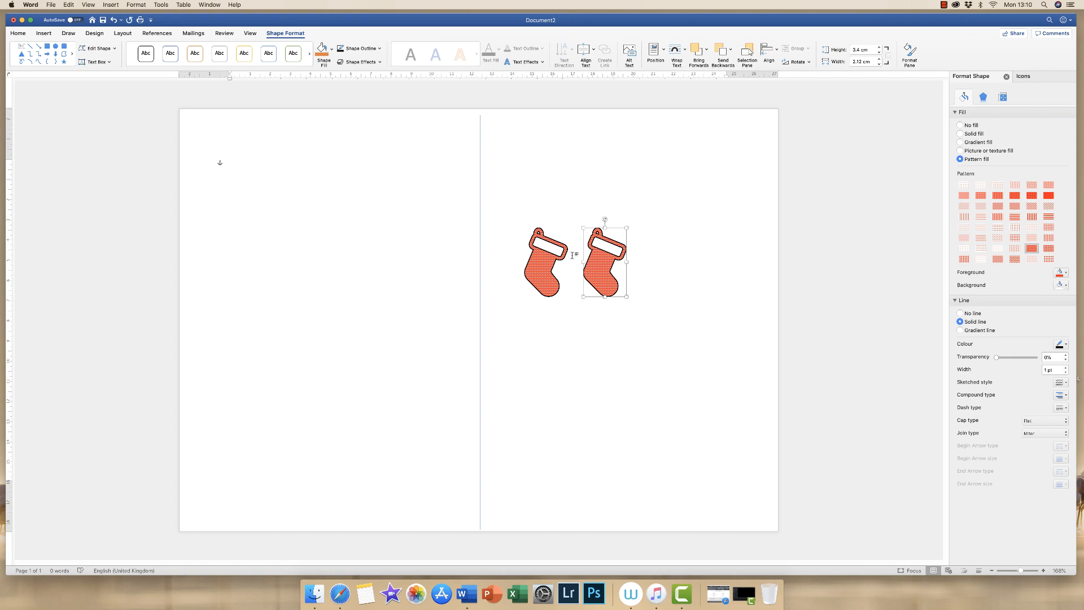
right_click(605, 260)
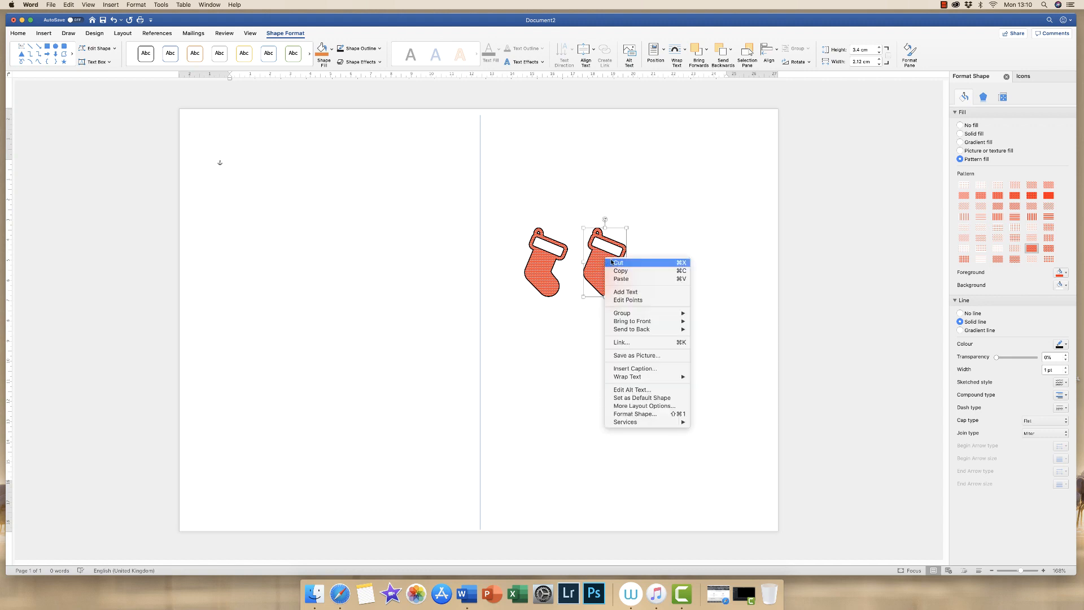
left_click(618, 272)
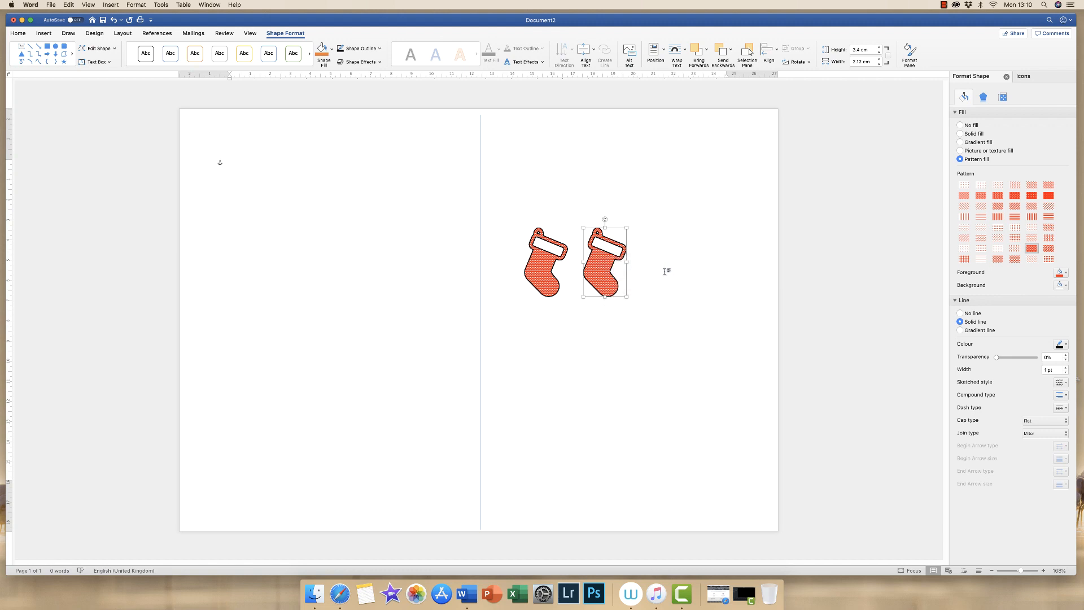
left_click(665, 270)
right_click(665, 269)
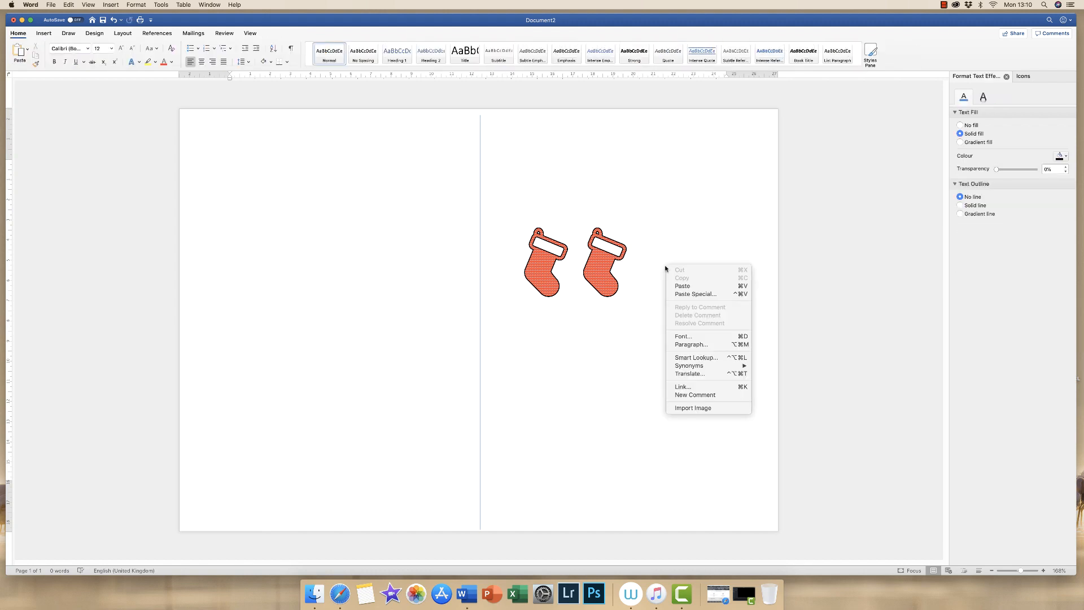
left_click(677, 286)
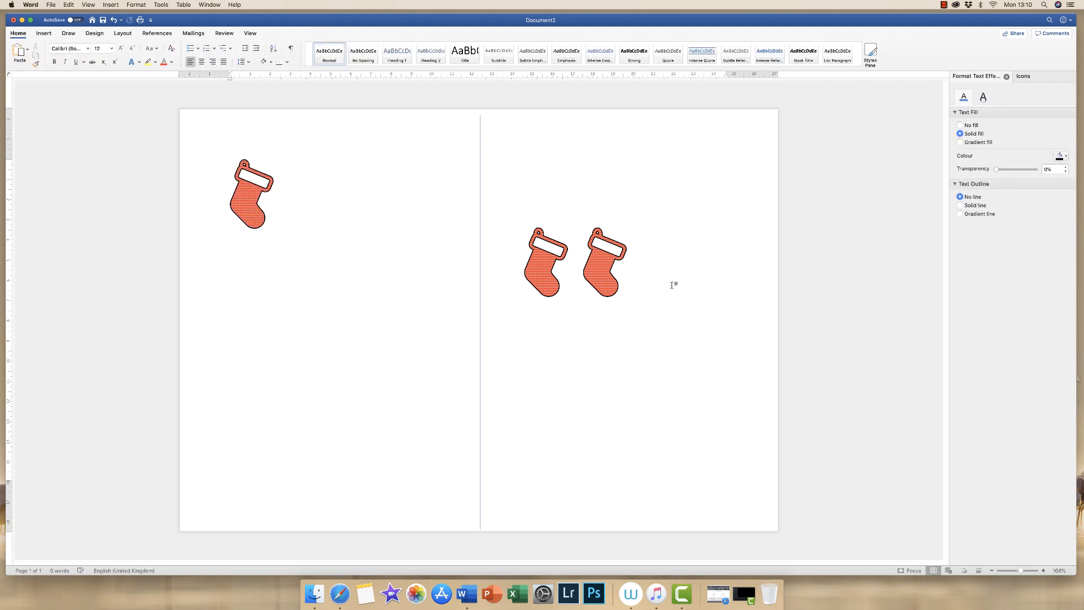
left_click(252, 200)
left_click_drag(247, 196, 657, 270)
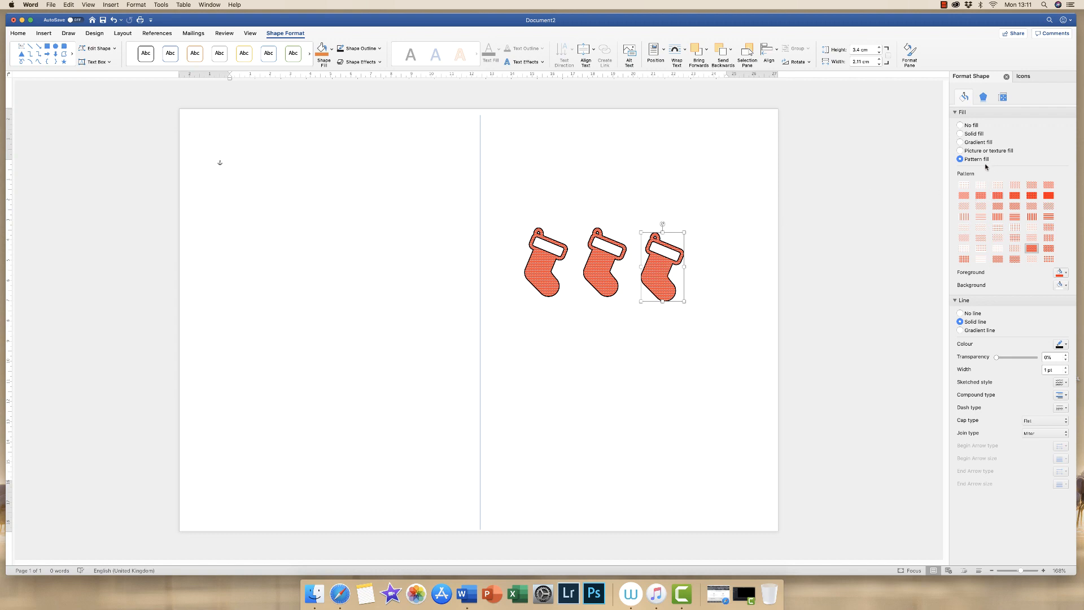
- Give the third stocking a light speckled red-on-white pattern and the middle stocking a bold vertical stripe pattern
left_click(998, 218)
left_click(996, 228)
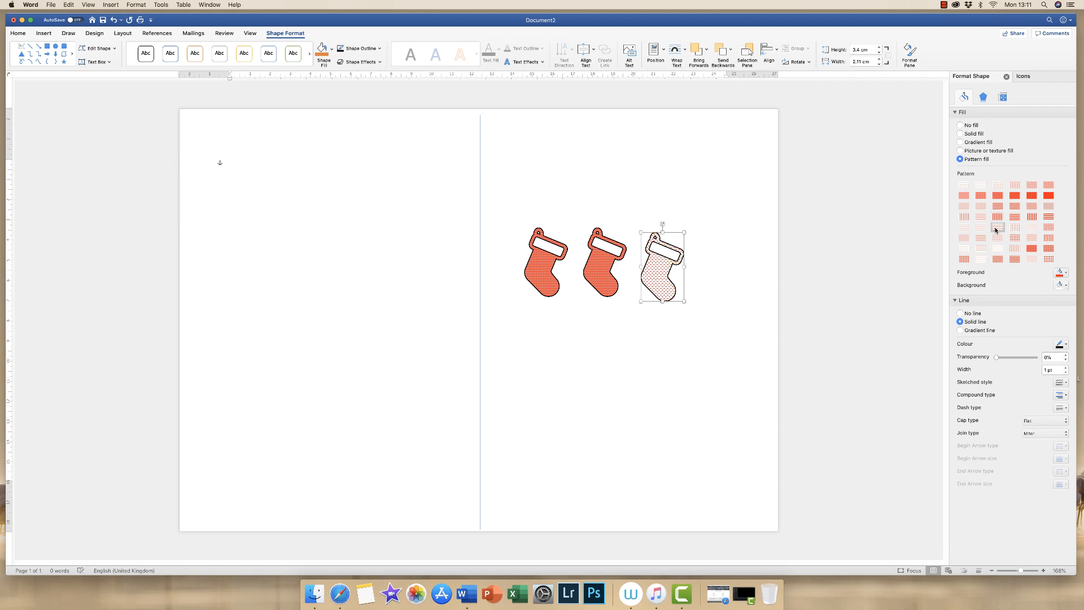
left_click(603, 265)
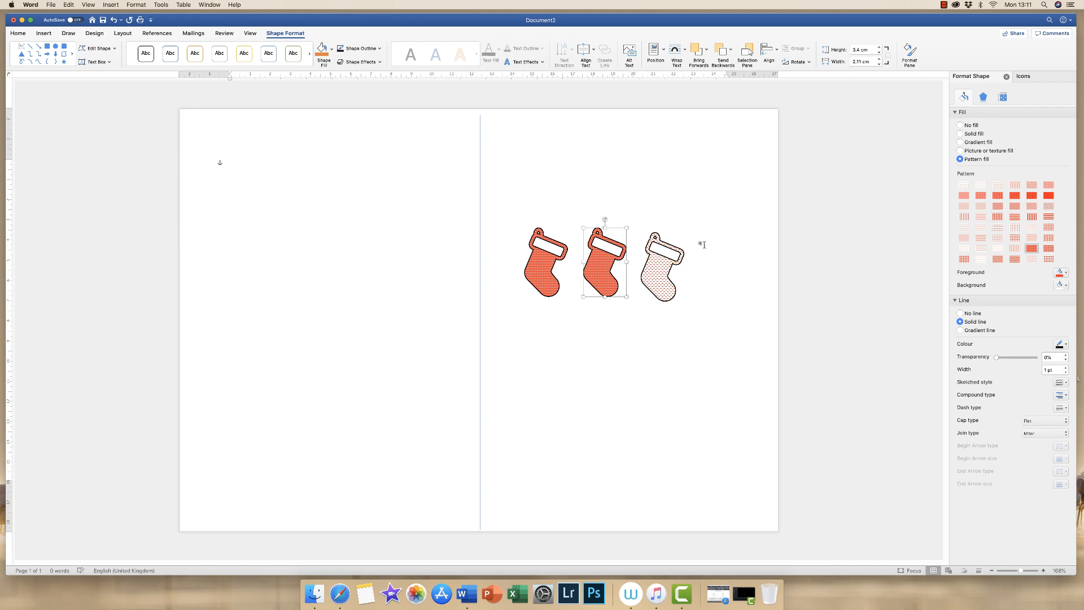
left_click(1014, 237)
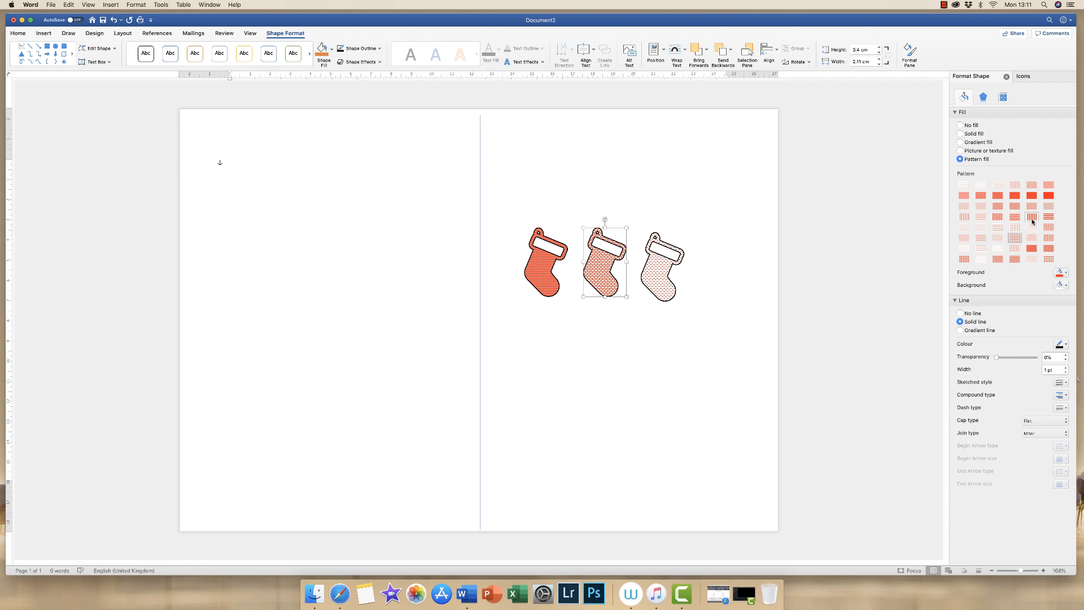
left_click(1032, 217)
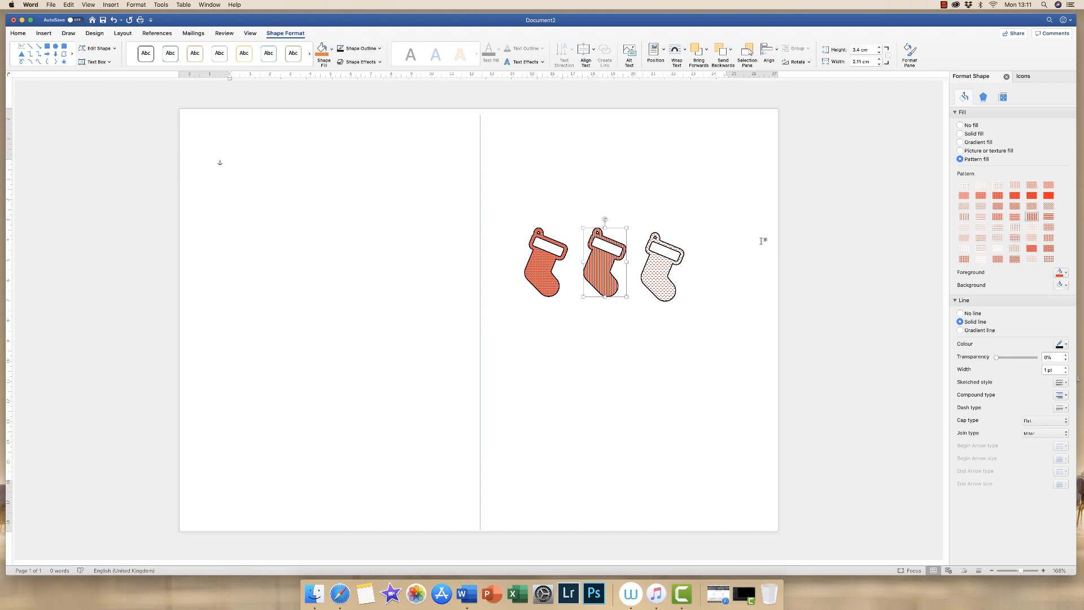
- Duplicate the first stocking to the page's upper right area and give the copy a light dotted red-on-white pattern
left_click(541, 263)
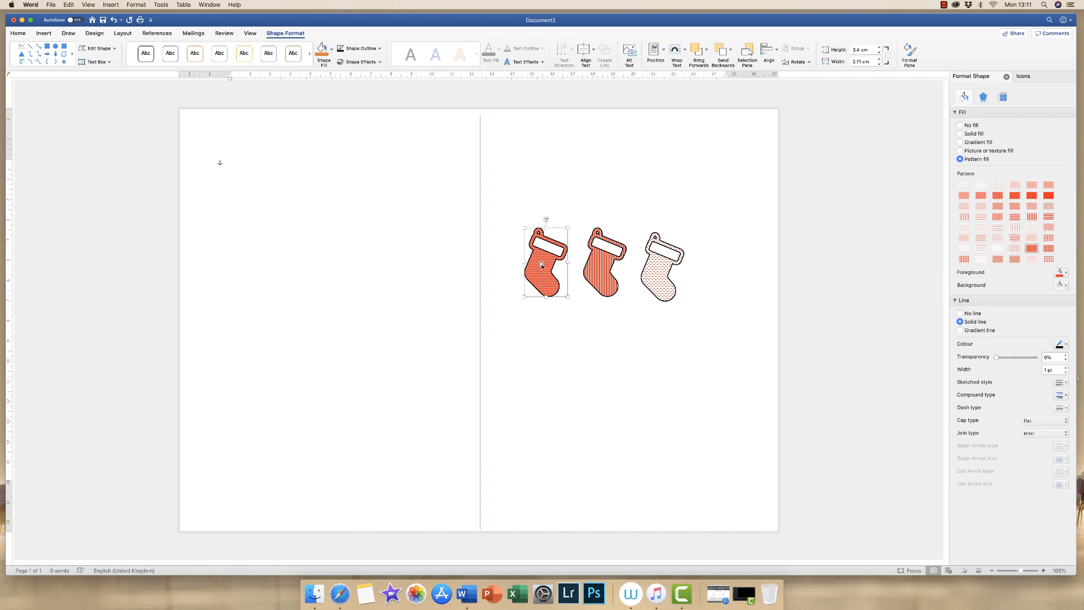
left_click_drag(545, 261, 725, 216)
left_click(1048, 251)
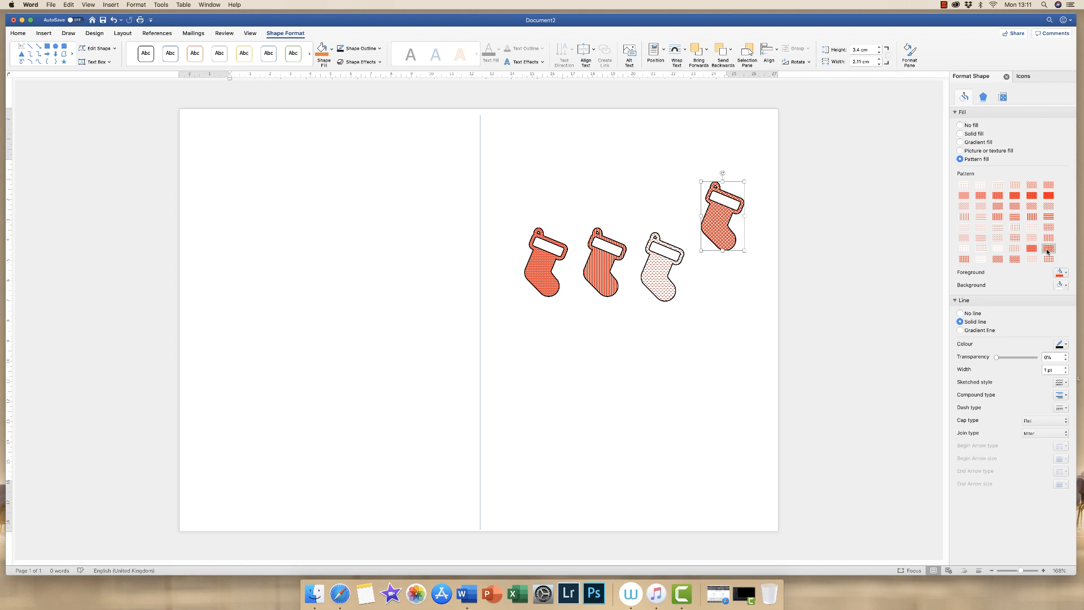
left_click(966, 251)
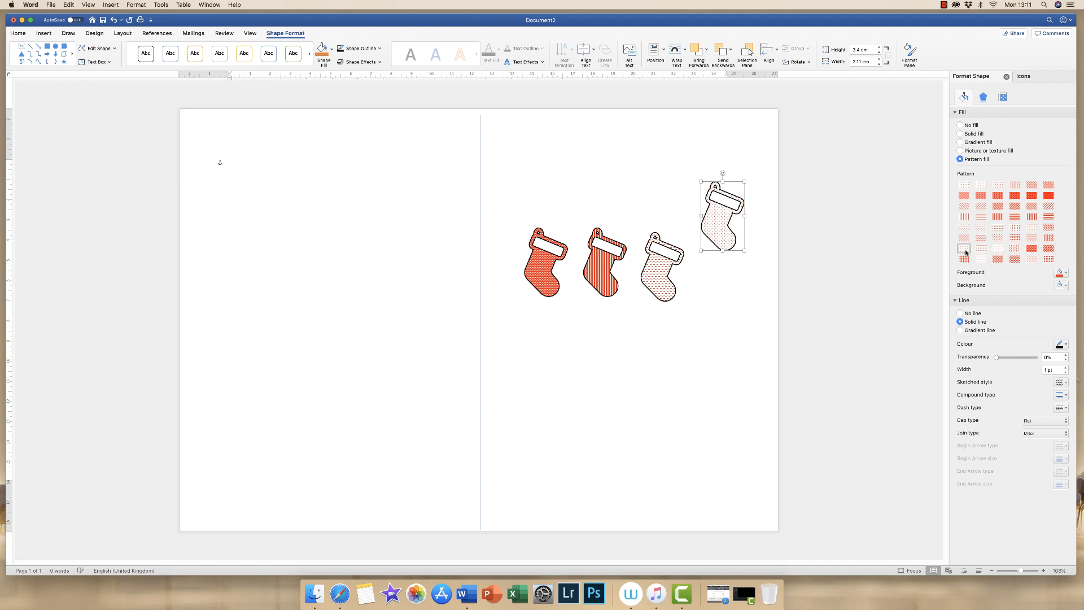
left_click(997, 252)
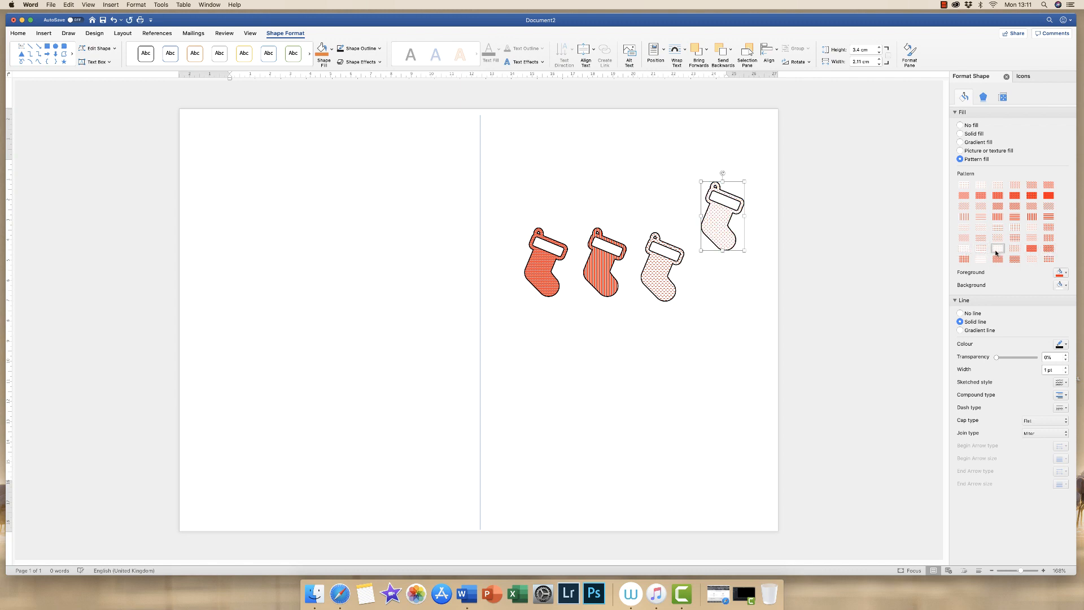
left_click(1031, 259)
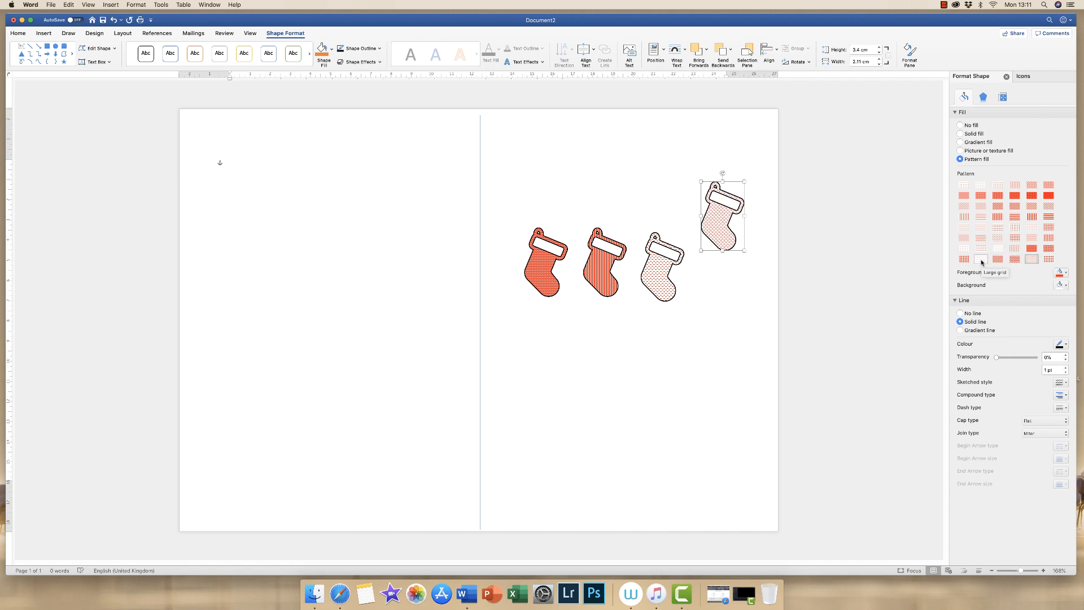
- Paste another copy of the dense red stocking and place it above the middle of the row
left_click(628, 198)
key("super+v")
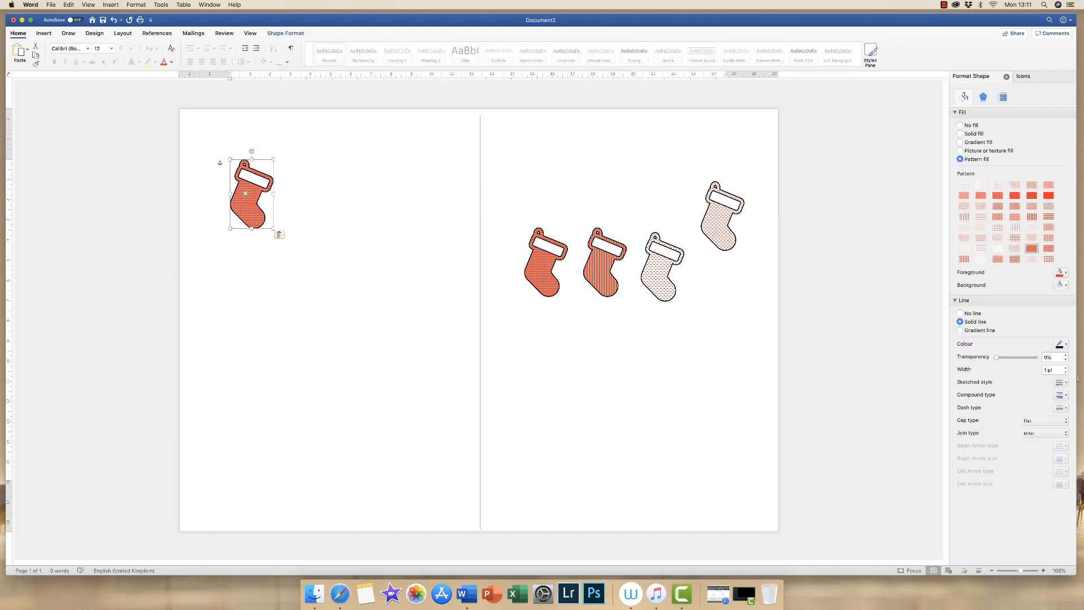
left_click_drag(244, 192, 615, 182)
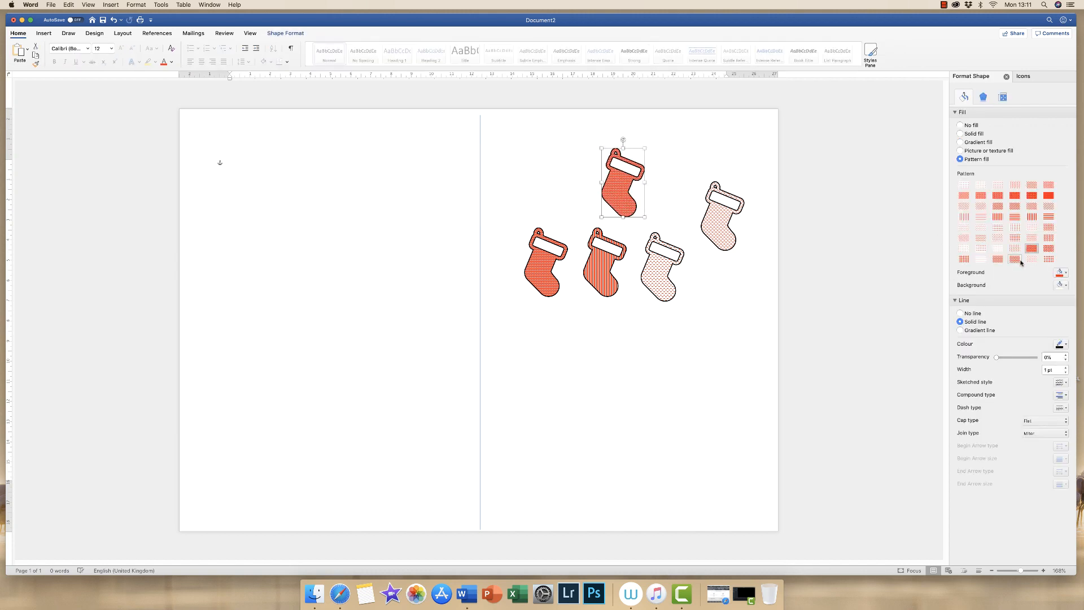
- Try several fill patterns on the stocking above the row and settle on a fine, lighter red pattern
left_click(1048, 228)
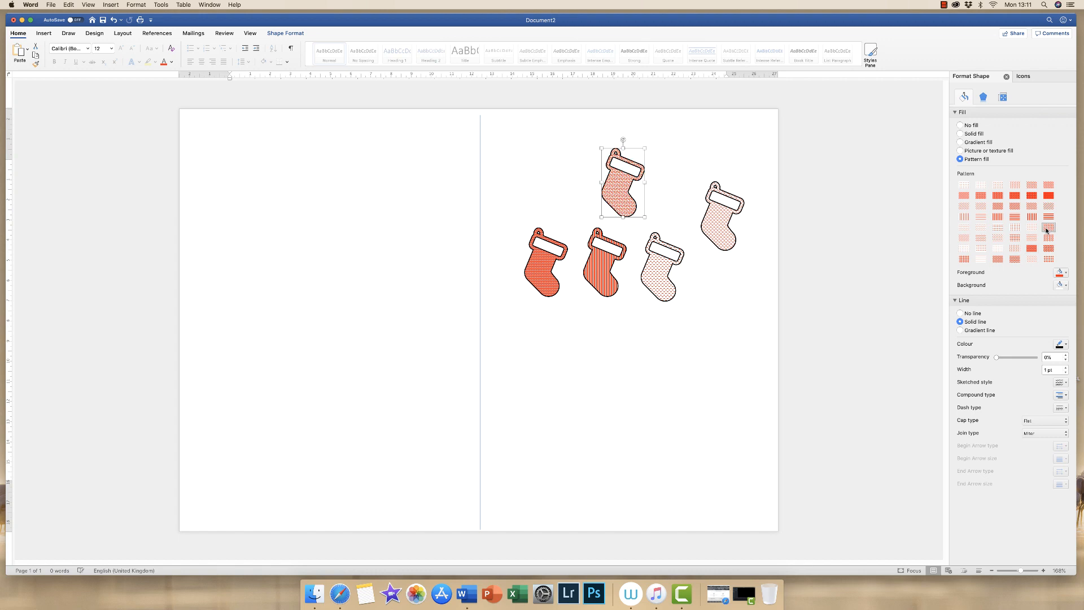
left_click(1017, 219)
left_click(1031, 219)
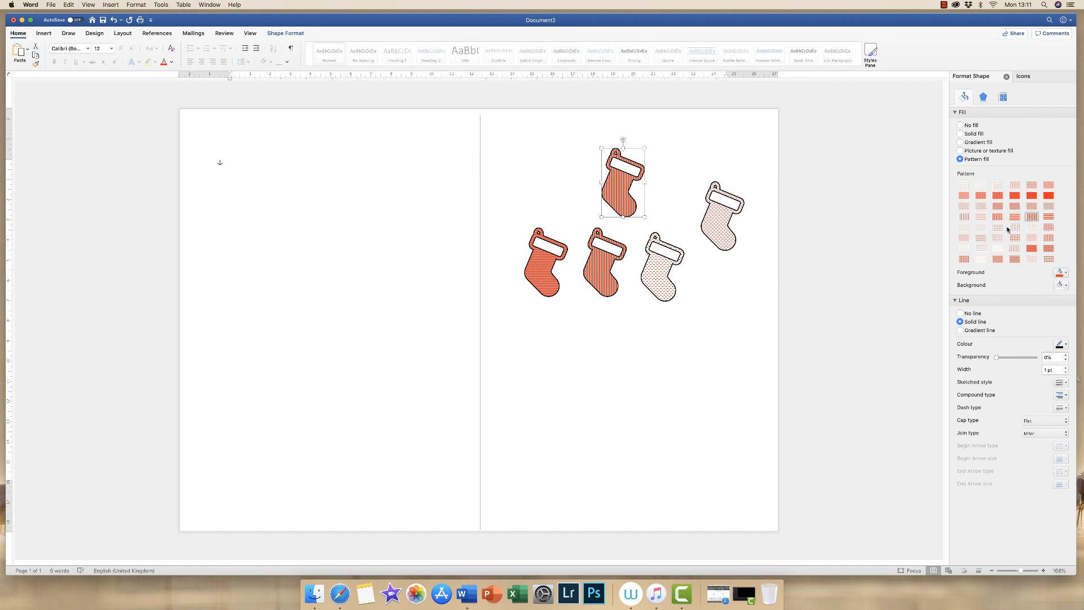
left_click(998, 259)
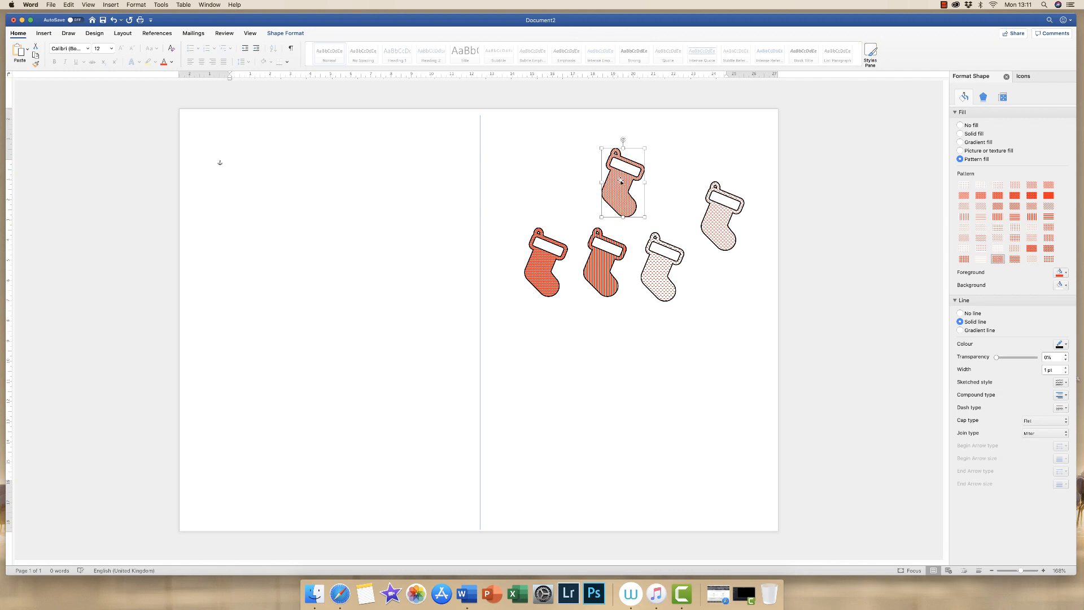
- Move the dense red stocking slightly up the page and shrink it proportionally to about two thirds of its size
left_click_drag(541, 262, 534, 221)
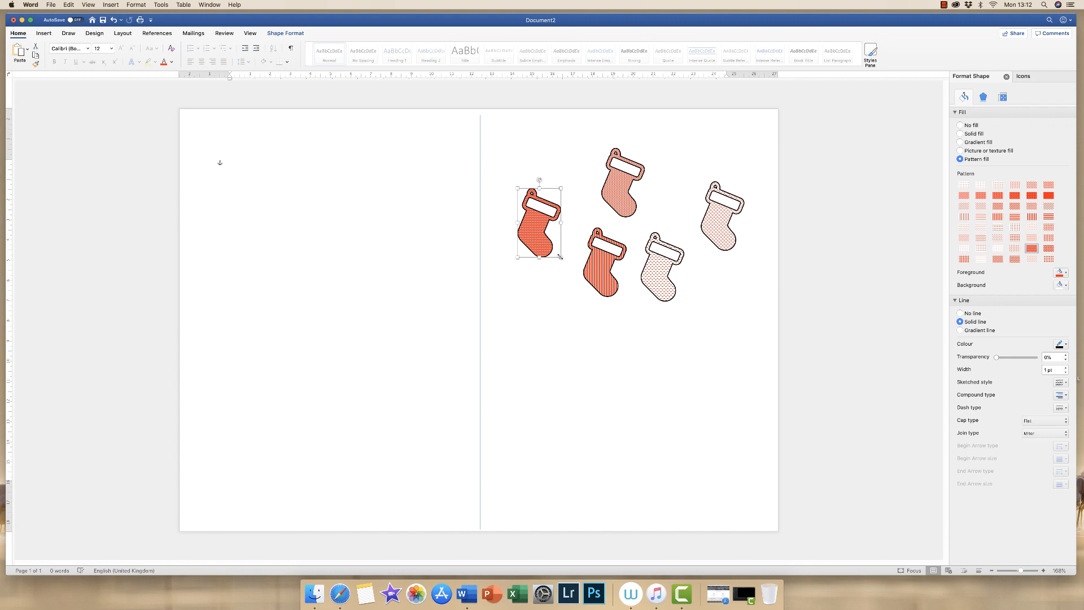
left_click_drag(560, 257, 565, 338)
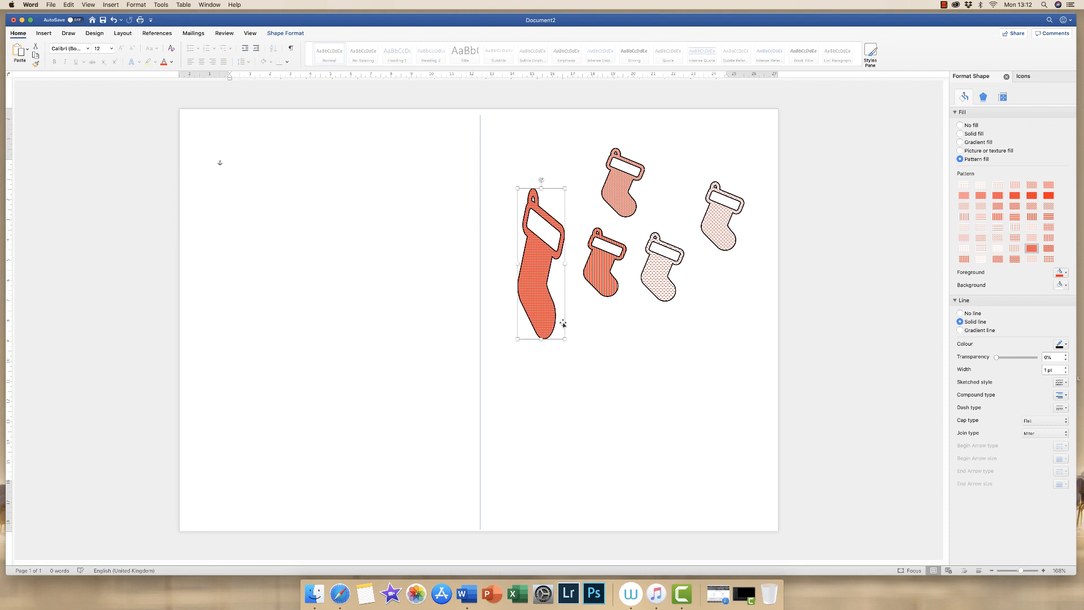
key("super+z")
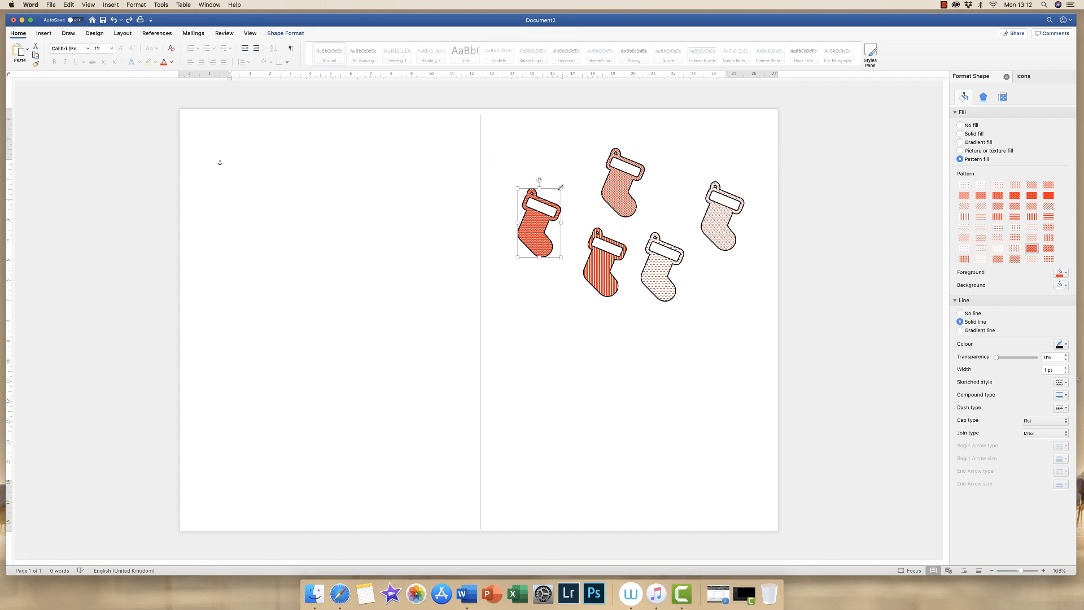
left_click_drag(560, 187, 545, 217)
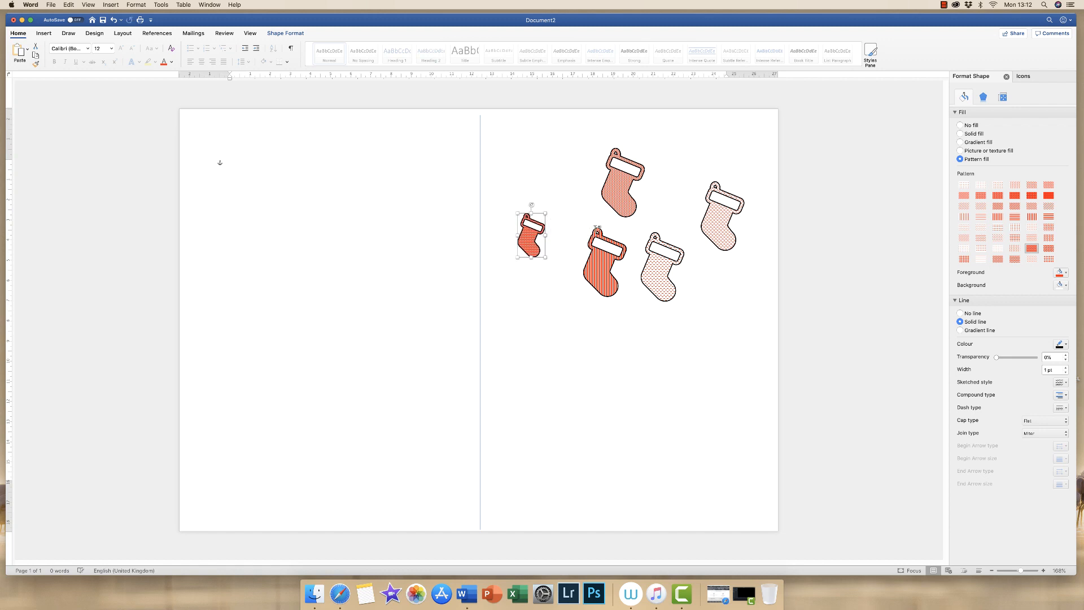
- Vary the stocking sizes by shrinking the speckled one, enlarging the bold striped one and slightly reducing the light dotted one
left_click(659, 265)
left_click_drag(684, 231, 666, 261)
left_click(602, 260)
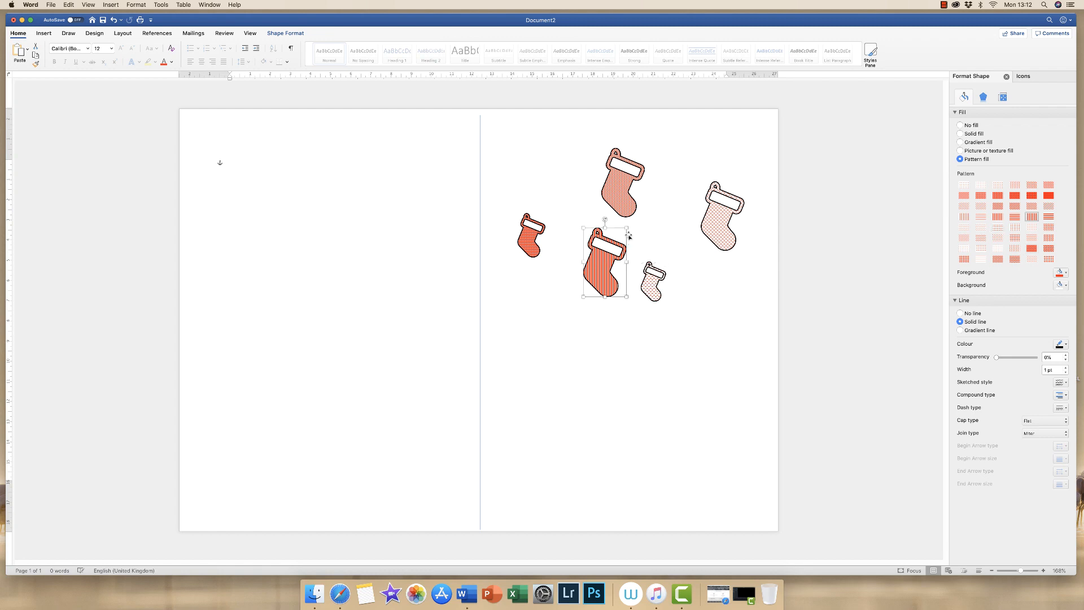
left_click_drag(627, 226, 642, 206)
left_click(717, 223)
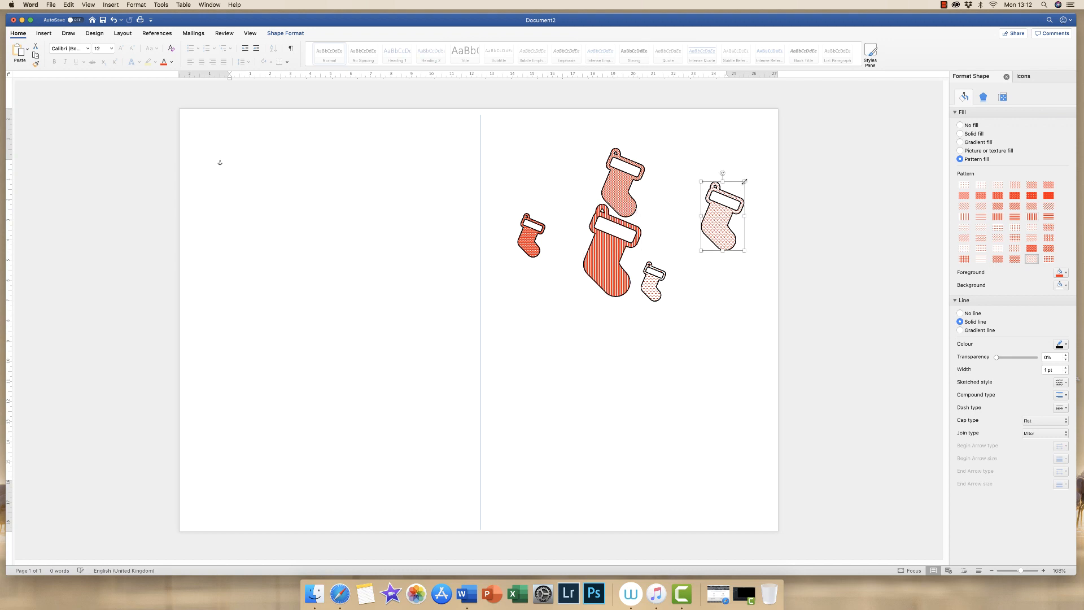
mouse_move(744, 181)
left_mouse_down()
mouse_move(731, 189)
mouse_move(754, 166)
mouse_move(732, 199)
mouse_move(740, 192)
left_mouse_up()
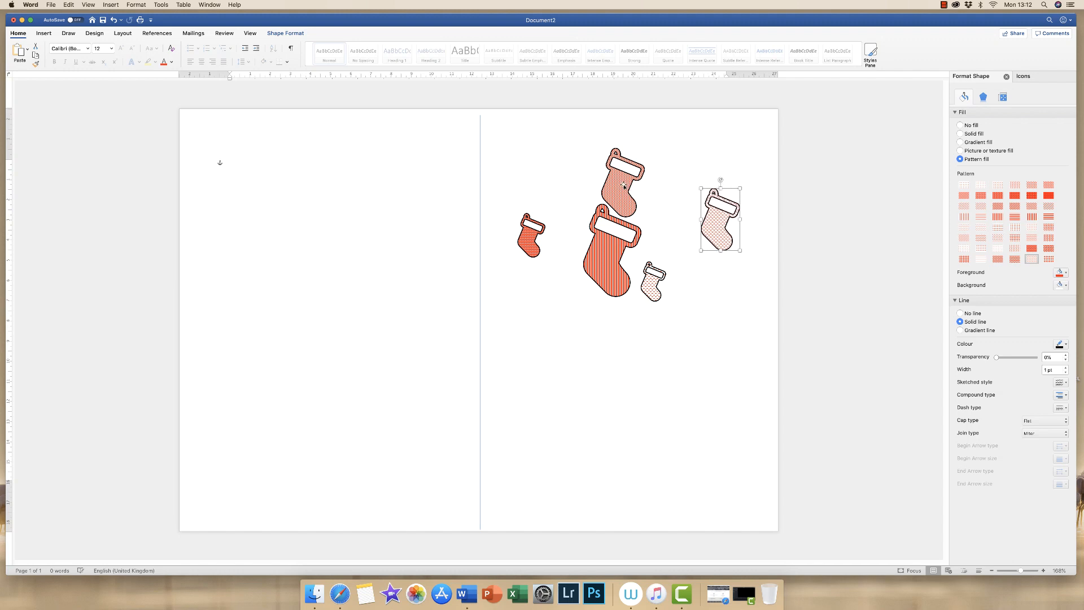
- Rearrange the stockings with the fine-patterned one lower left, the large striped one lower right and the small speckled one between them, higher up
left_click(623, 185)
left_click_drag(626, 186, 575, 304)
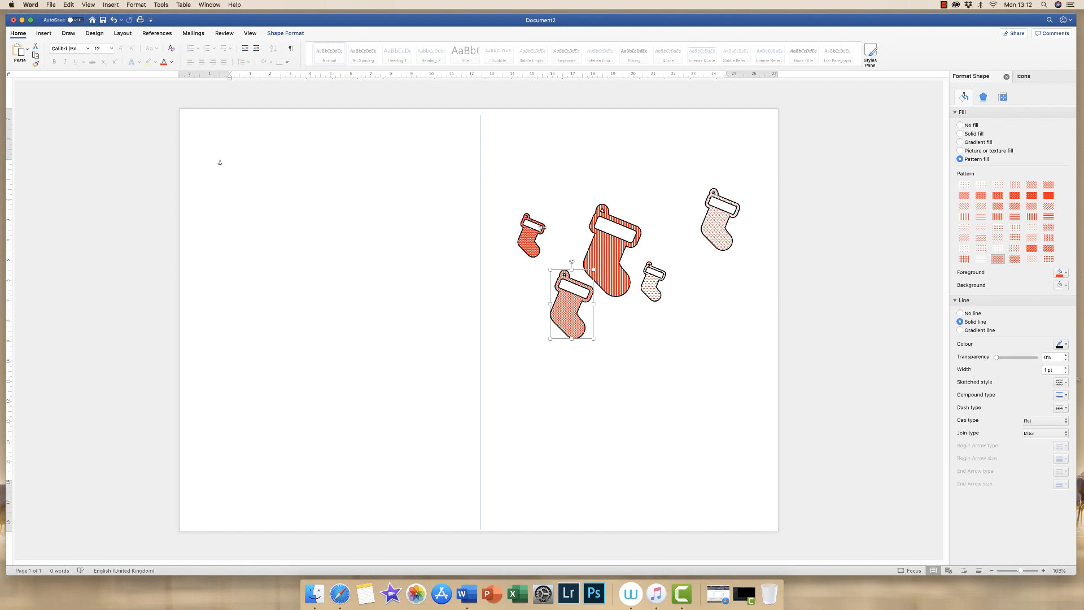
mouse_move(602, 250)
left_mouse_down()
mouse_move(599, 231)
mouse_move(587, 233)
mouse_move(605, 238)
left_mouse_up()
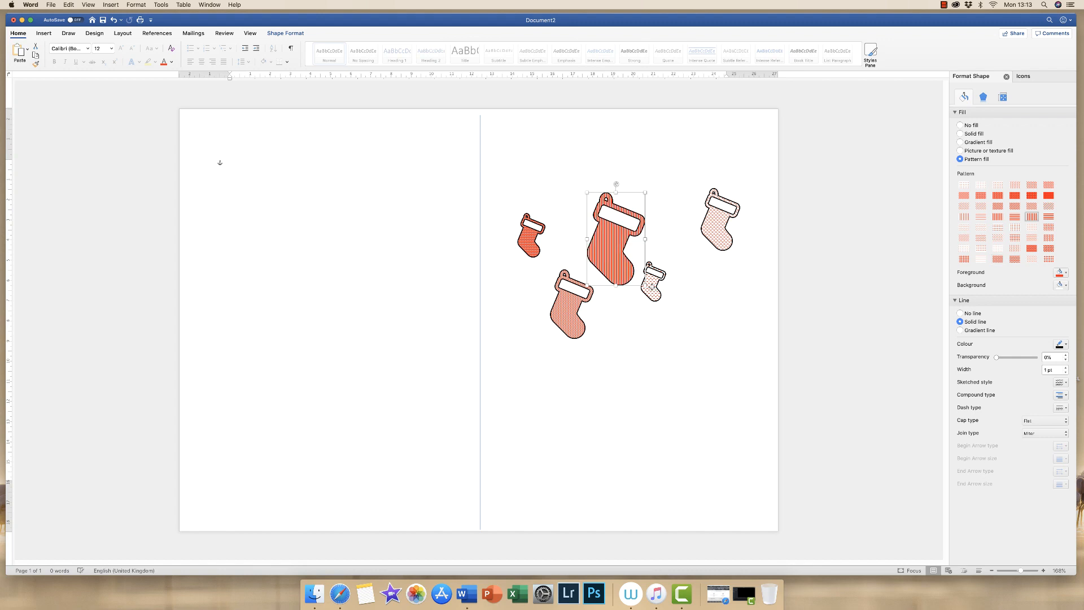
left_click_drag(653, 286, 691, 313)
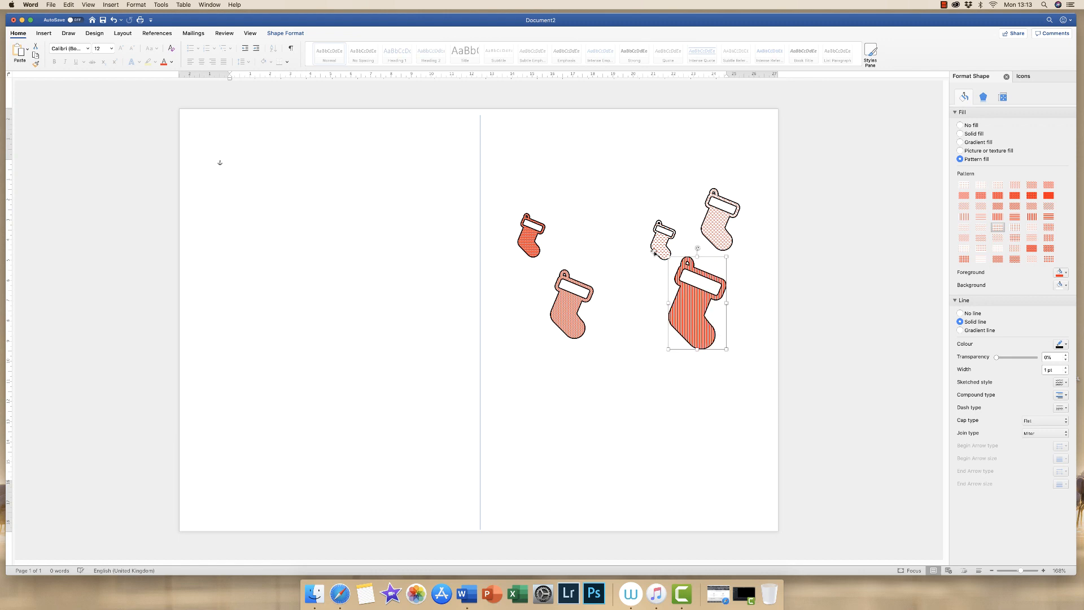
left_click_drag(661, 248, 628, 254)
left_click_drag(688, 299, 676, 284)
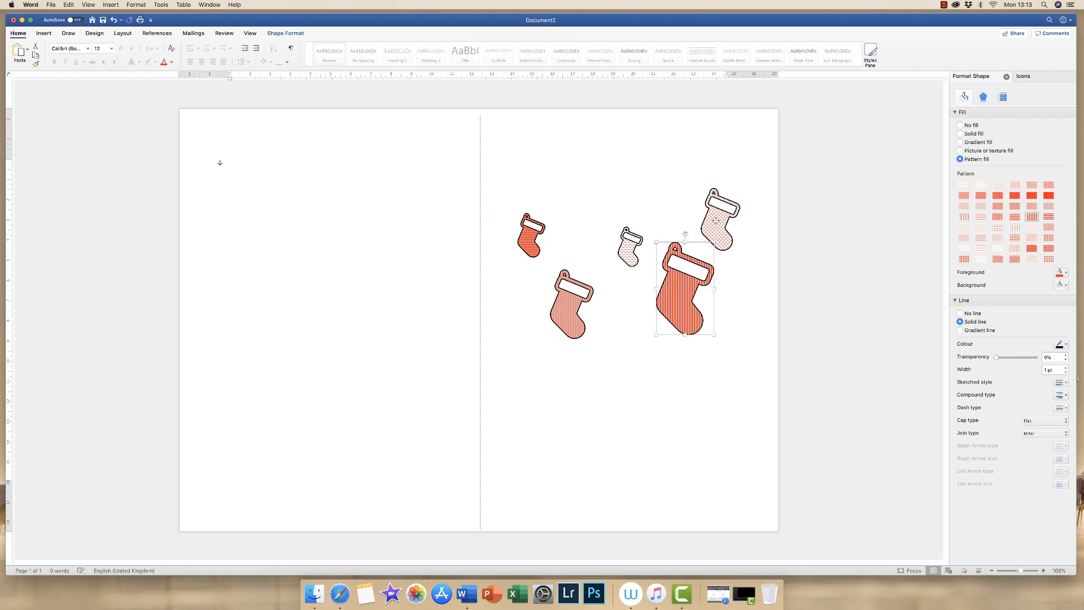
left_click_drag(718, 222, 730, 223)
left_click_drag(691, 278, 704, 286)
left_click(571, 305)
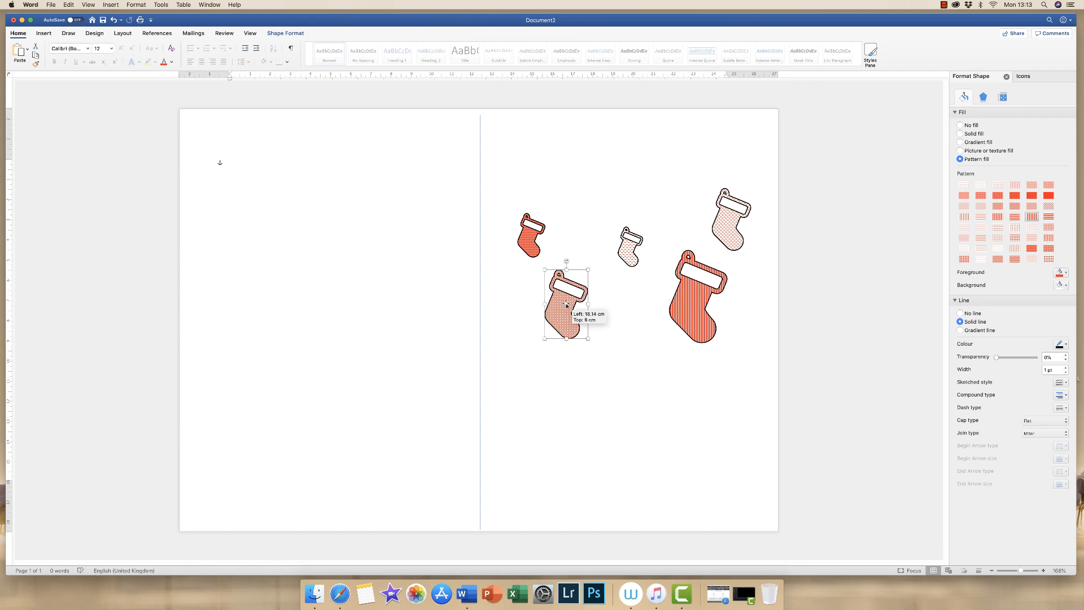
- Paste another dense red stocking beside the fine-patterned one and shift the small speckled stocking slightly to the right
key("super+v")
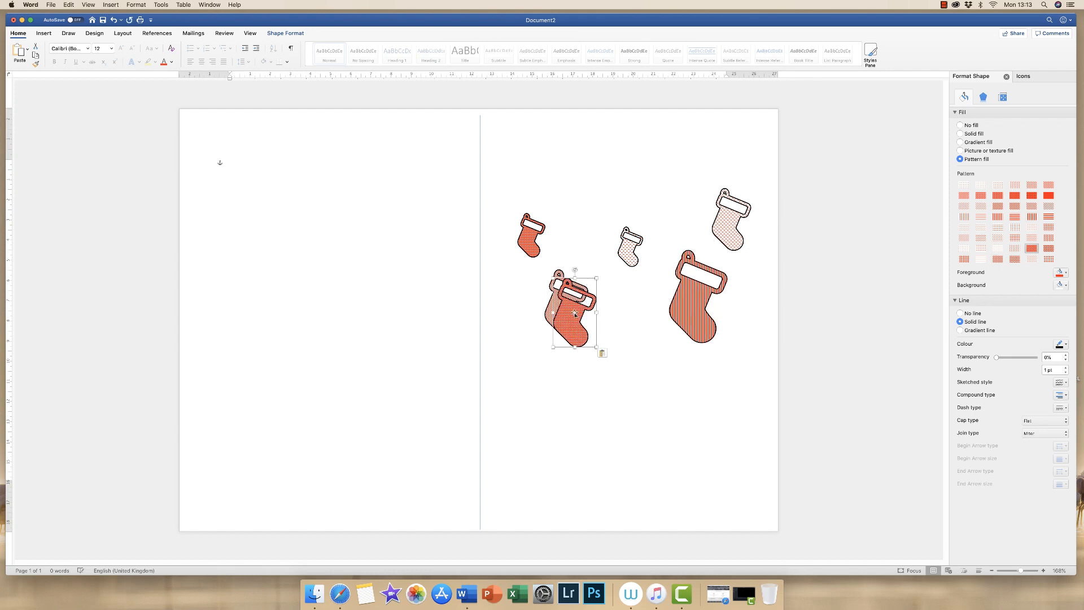
left_click_drag(577, 312, 620, 312)
left_click(630, 248)
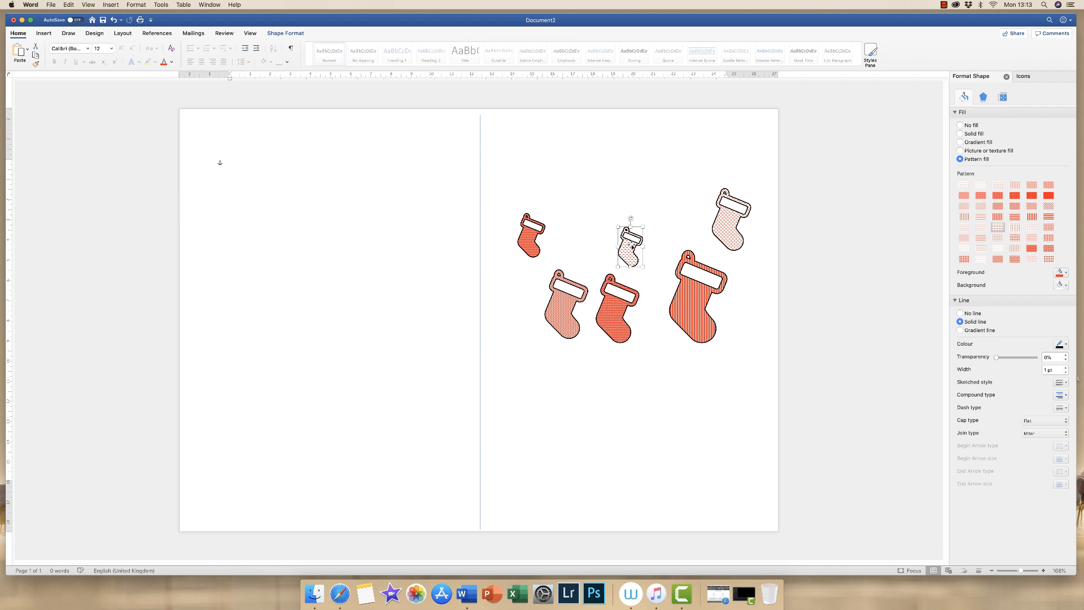
left_click_drag(630, 250, 615, 295)
- Shrink the newly pasted dense red stocking proportionally to about three quarters of its size
left_click(615, 305)
key("super+z")
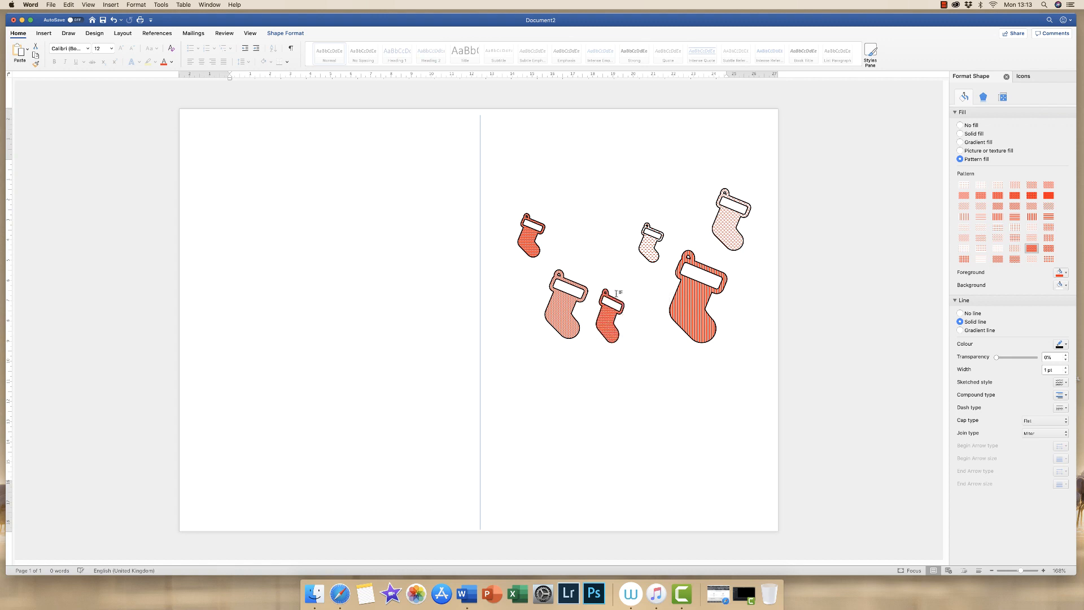
key("super+z")
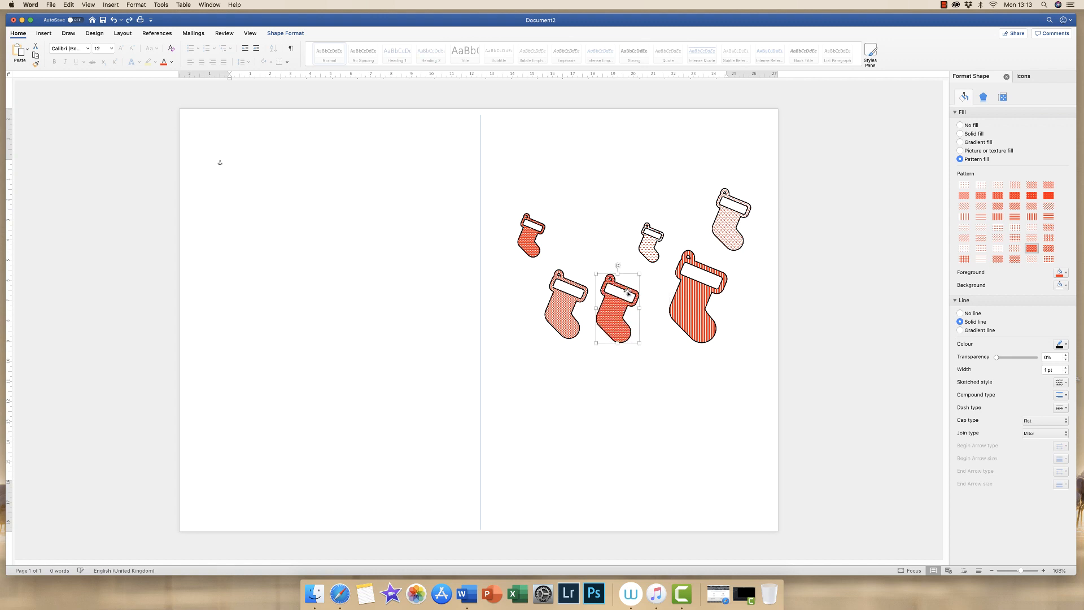
left_click_drag(637, 276, 627, 293)
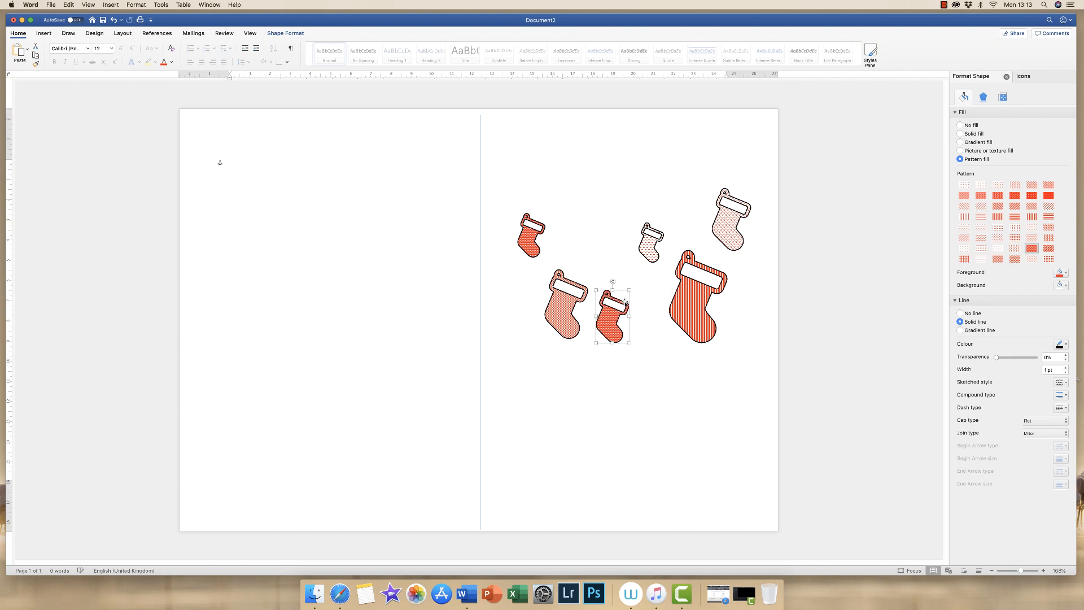
- Try several fill patterns on the pasted stocking, settle on a red grid-like pattern and enlarge the stocking
left_click(981, 228)
left_click(980, 237)
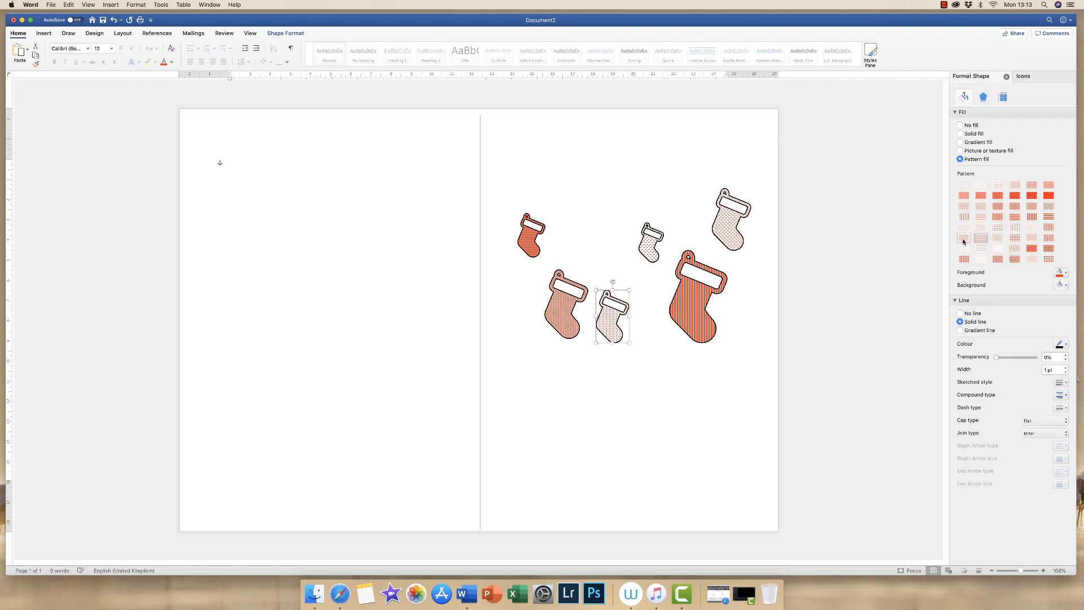
left_click(981, 218)
left_click(982, 208)
left_click(996, 219)
left_click(964, 261)
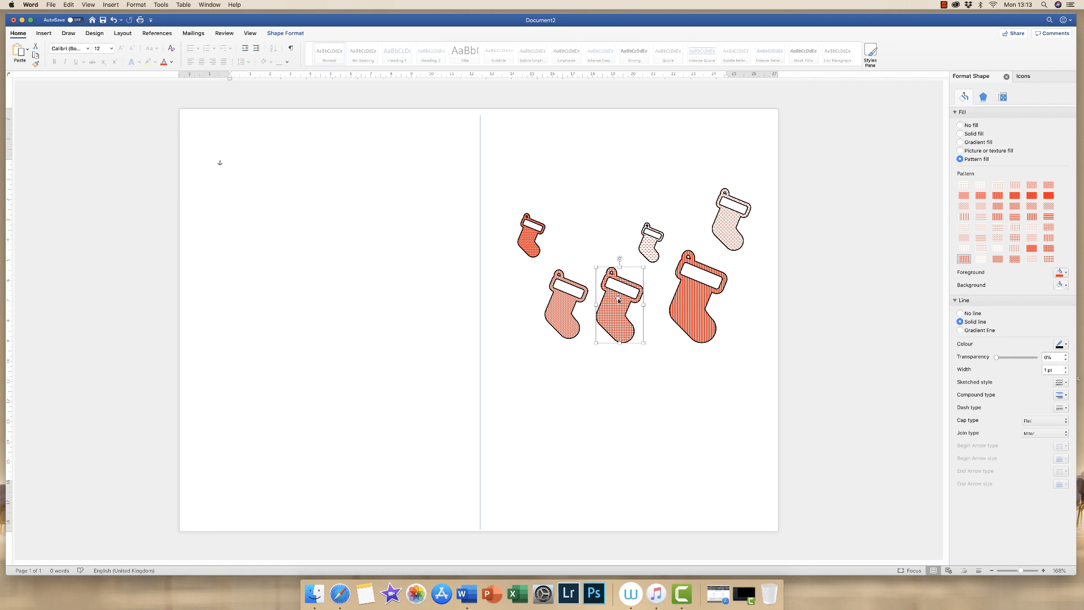
- Spread out the stockings, placing the grid-patterned one upper middle, the small speckled one low in the centre and adjusting the two right-hand ones
left_click_drag(619, 300, 606, 228)
left_click_drag(650, 247, 655, 270)
left_click_drag(731, 222, 731, 236)
left_click(697, 297)
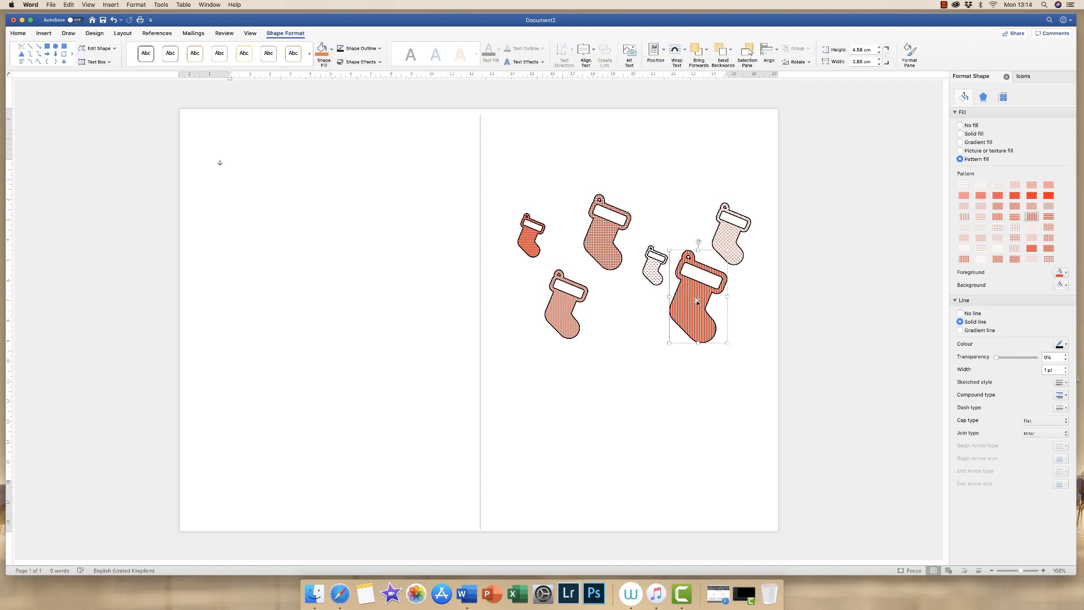
left_click_drag(696, 303, 703, 321)
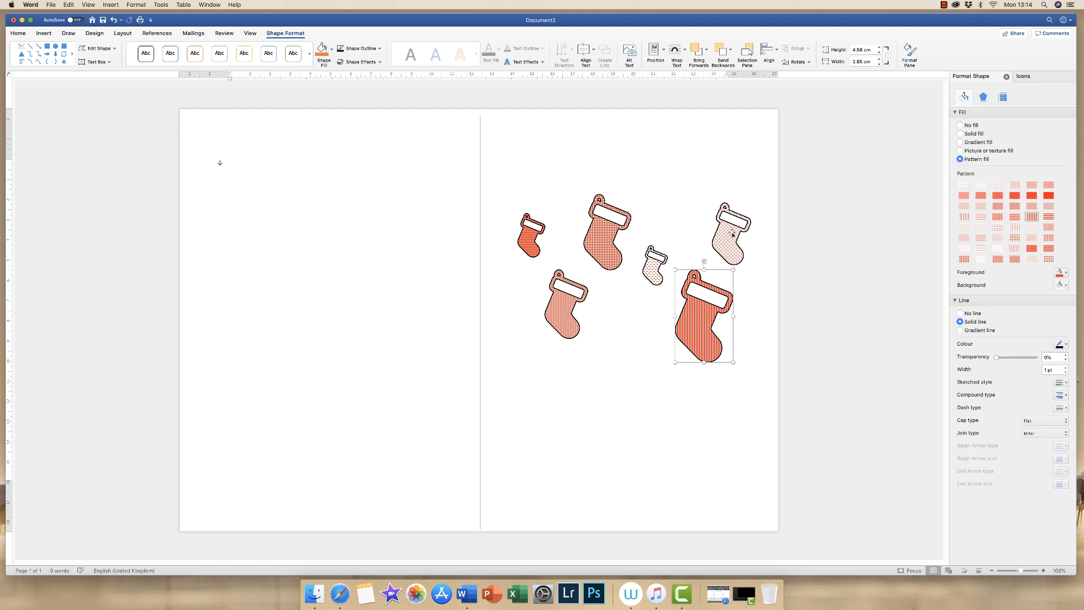
mouse_move(731, 235)
left_mouse_down()
mouse_move(777, 237)
mouse_move(734, 241)
left_mouse_up()
left_click_drag(653, 270, 650, 344)
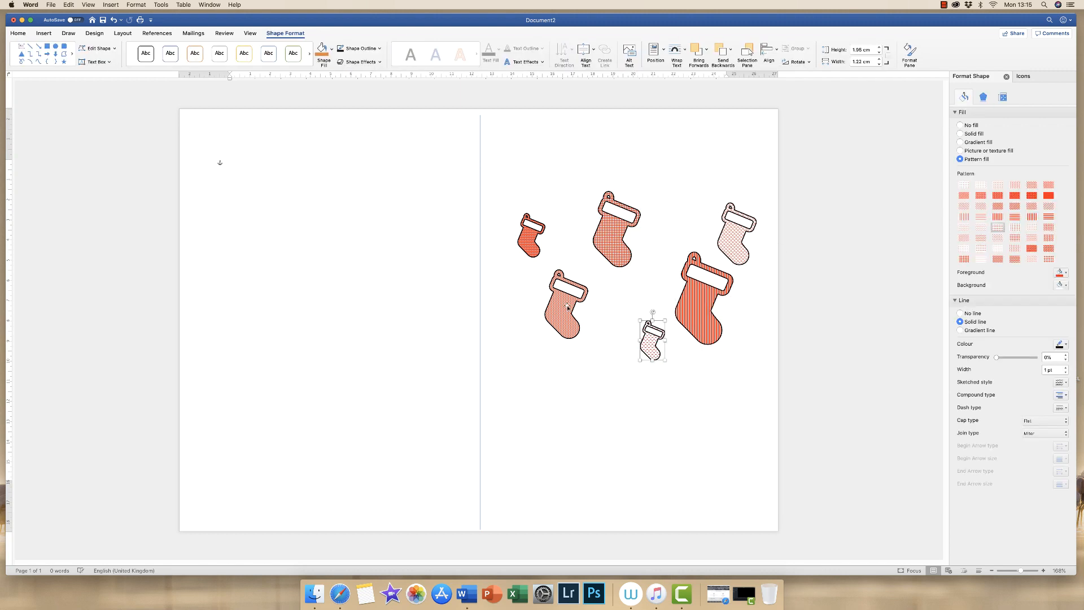
left_click(604, 339)
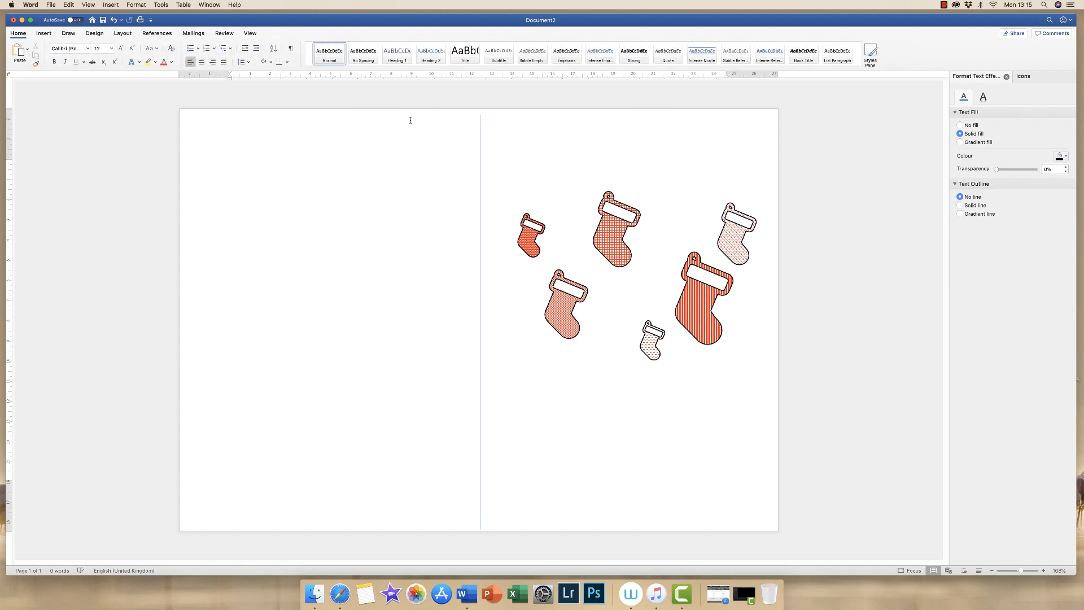
- Draw a straight vertical line about 4.57 cm long from near the page's upper edge down to the small dense red stocking's loop
left_click(42, 34)
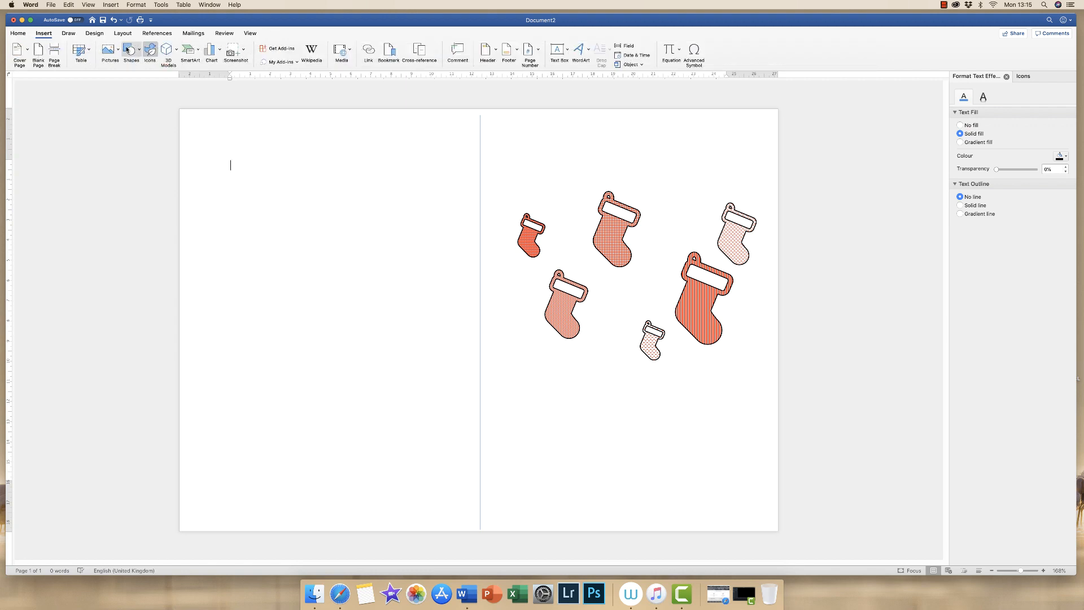
left_click(130, 51)
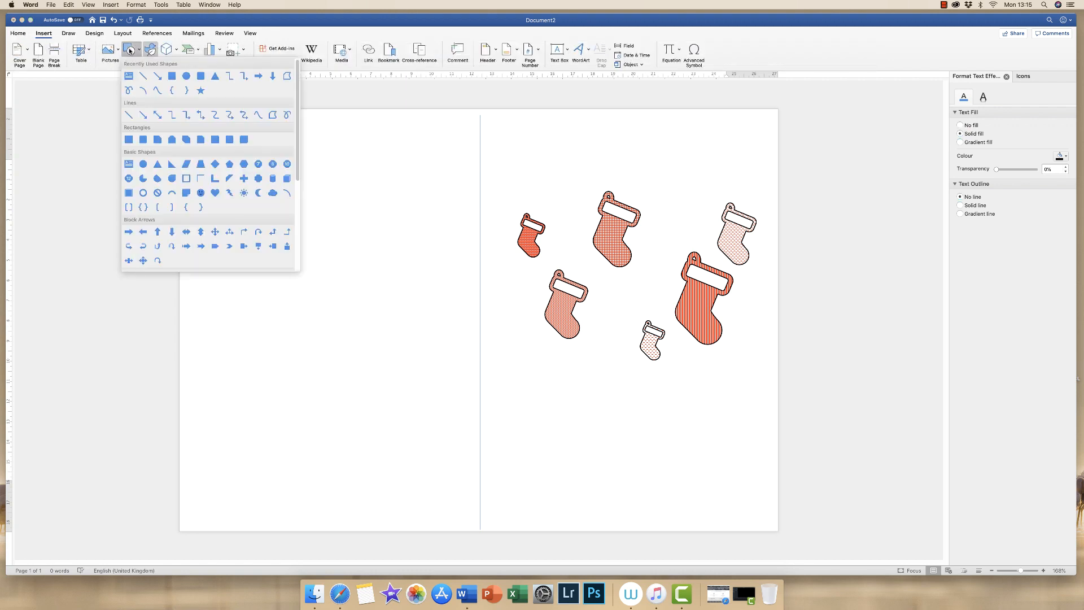
left_click(144, 77)
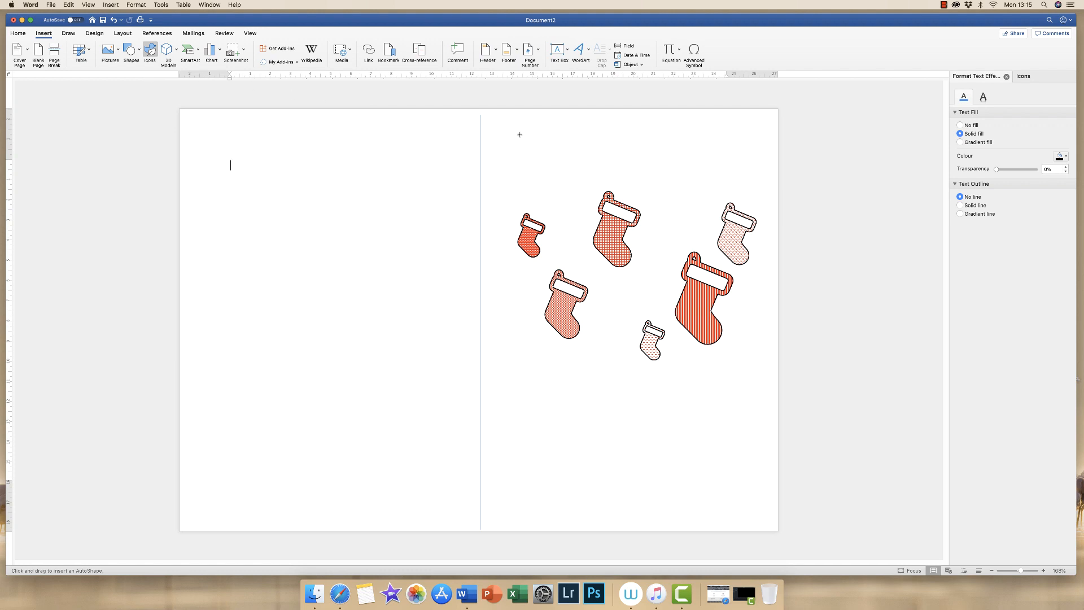
left_click_drag(521, 121, 524, 214)
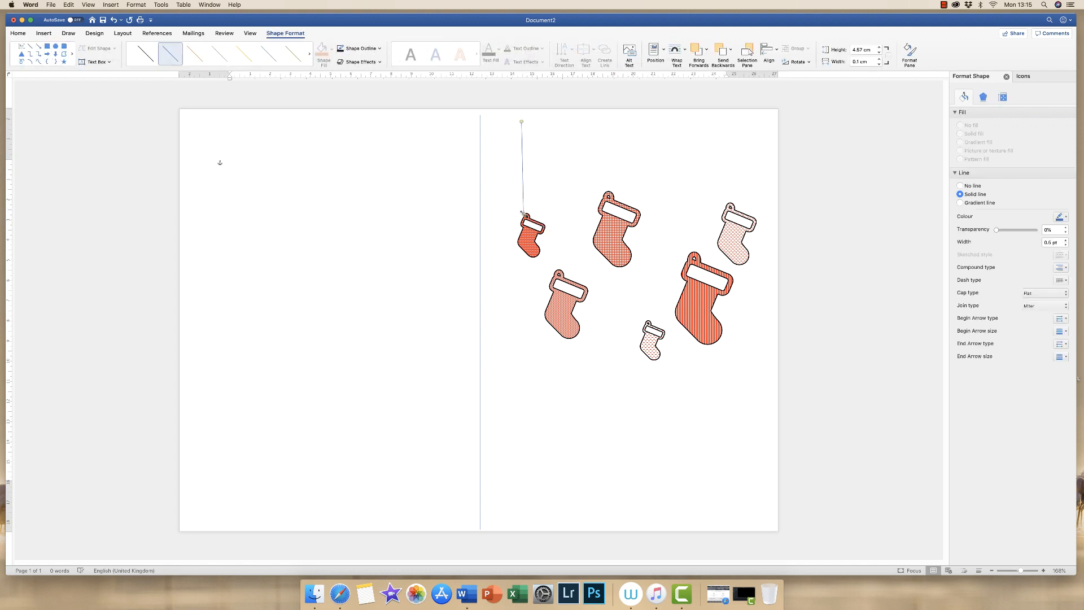
left_click_drag(522, 212, 520, 213)
- Format the vertical line above the small dense red stocking as solid black with a width of 1 pt
left_click(1069, 77)
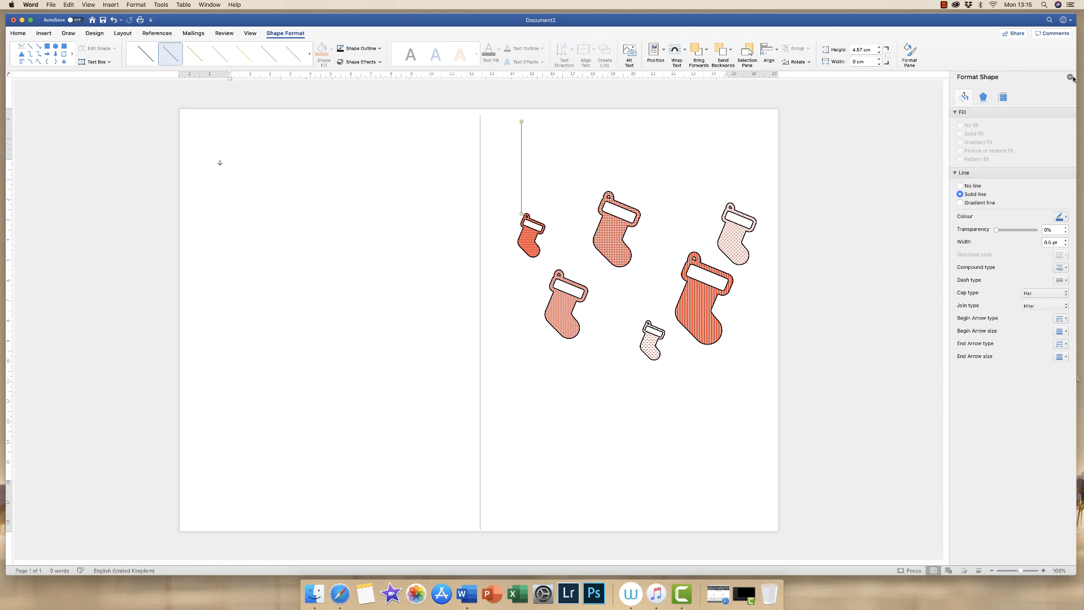
left_click(1070, 79)
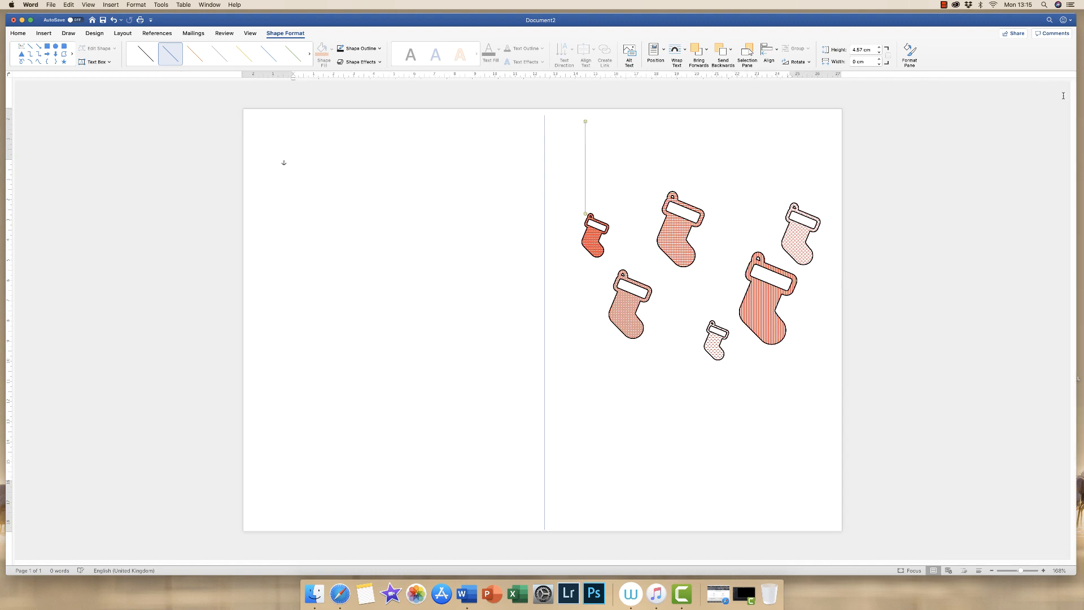
double_click(586, 175)
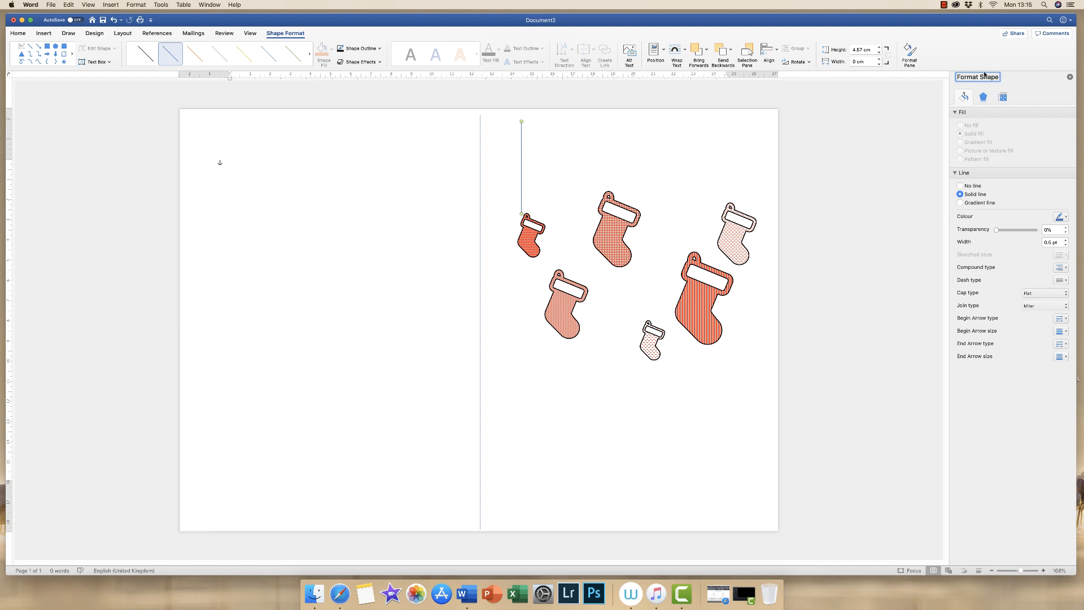
left_click(954, 113)
left_click(955, 123)
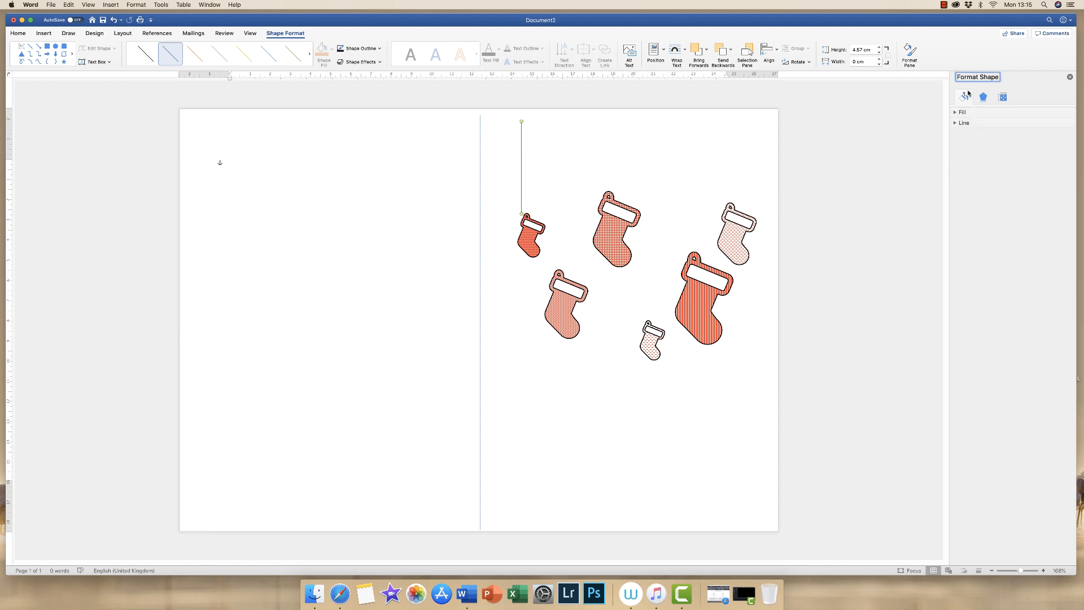
left_click(955, 124)
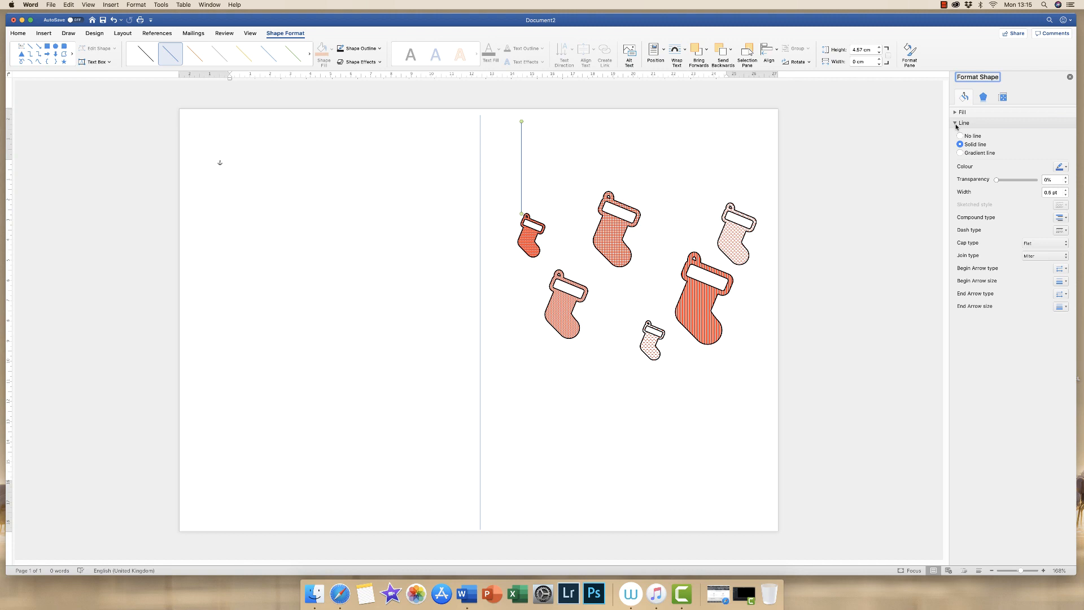
left_click(1065, 168)
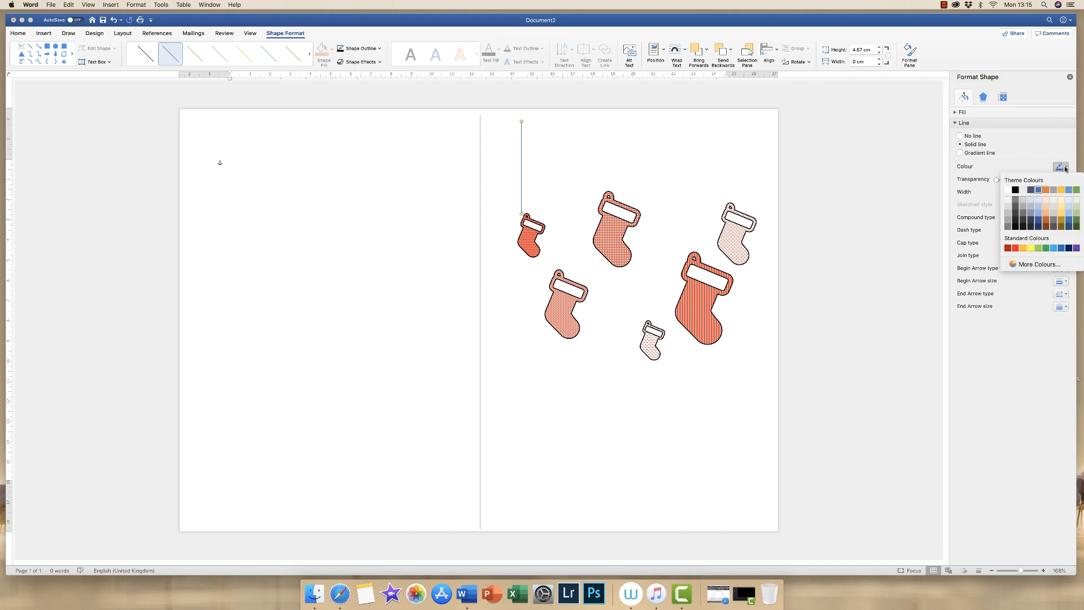
left_click(1015, 193)
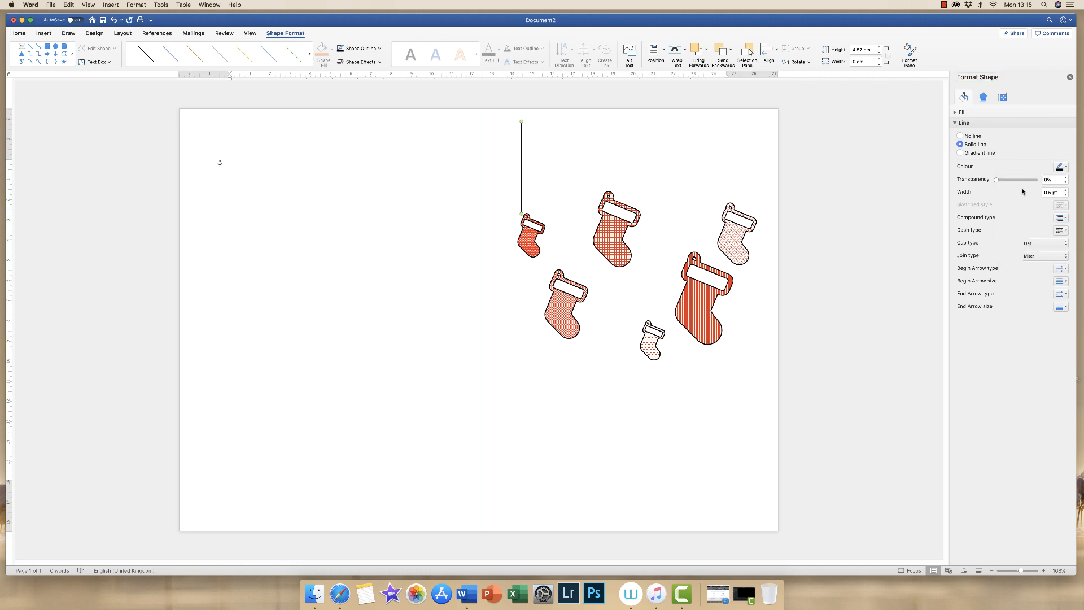
left_click(1064, 190)
left_click(1064, 190)
- Shift the black vertical line slightly right so its lower end meets the small dense red stocking's loop
left_click_drag(1020, 572, 1026, 571)
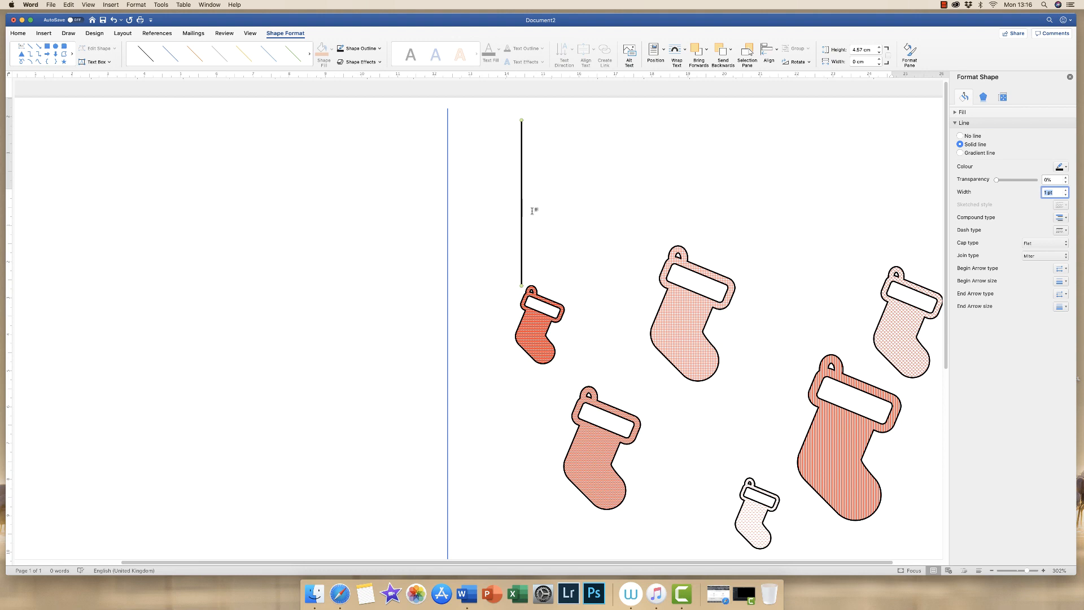
left_click(521, 212)
left_click_drag(521, 209, 531, 210)
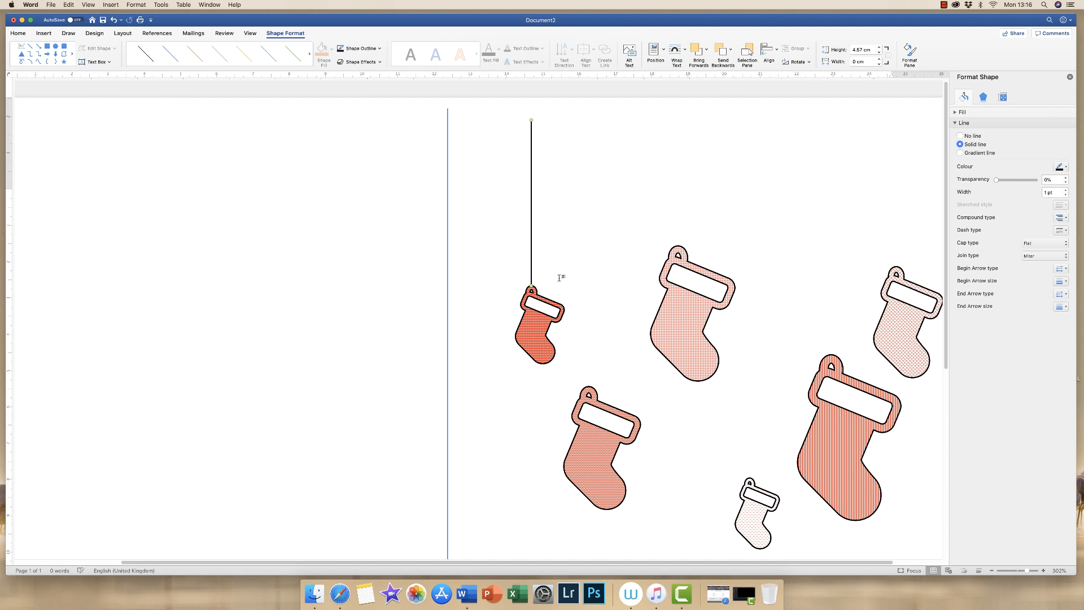
left_click(554, 286)
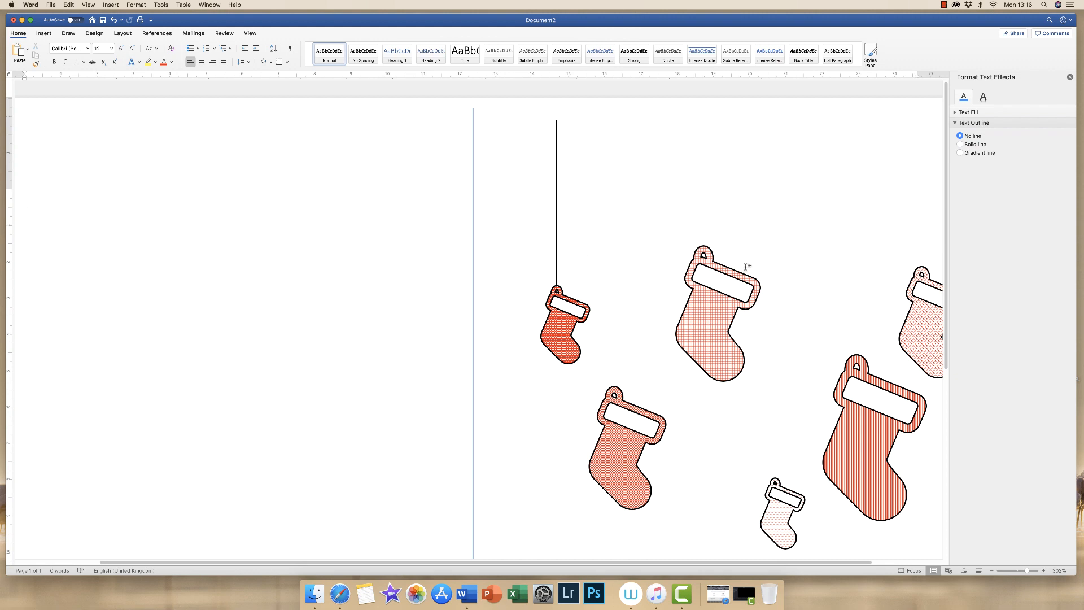
- Copy the hanging line, attach the copy to the loop of the lower-left stocking and extend it up level with the first line
left_click(556, 222)
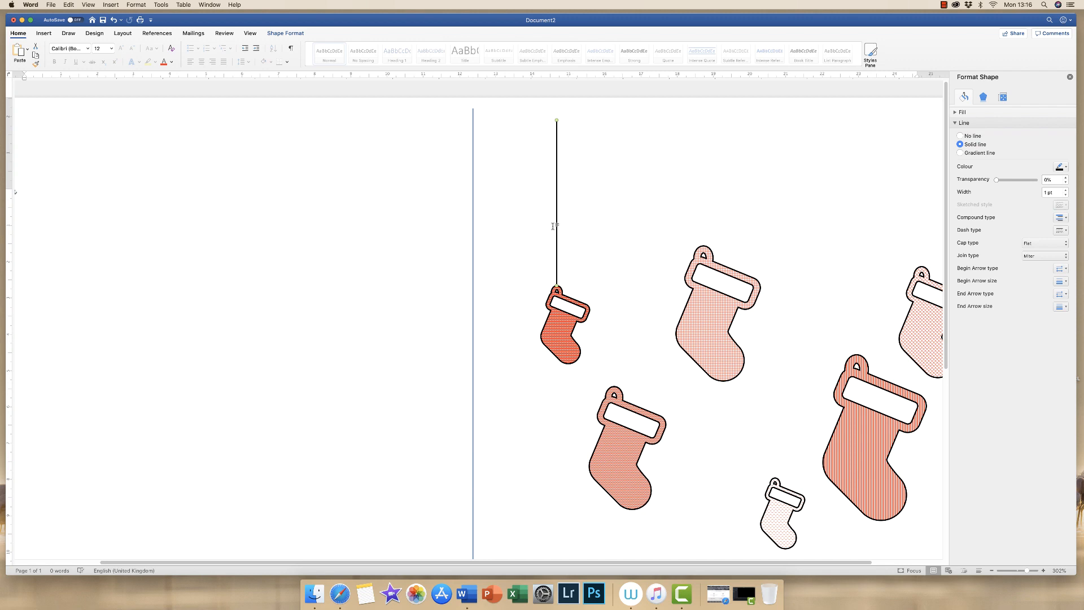
key("super+c")
key("super+v")
left_click_drag(572, 200, 616, 280)
left_click_drag(613, 219, 616, 122)
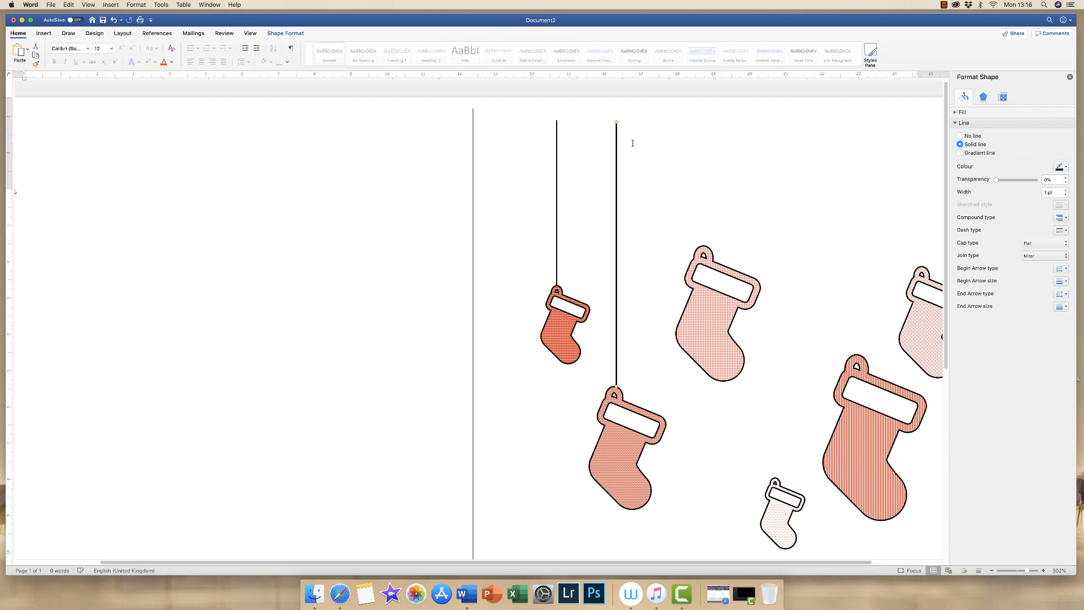
left_click(630, 132)
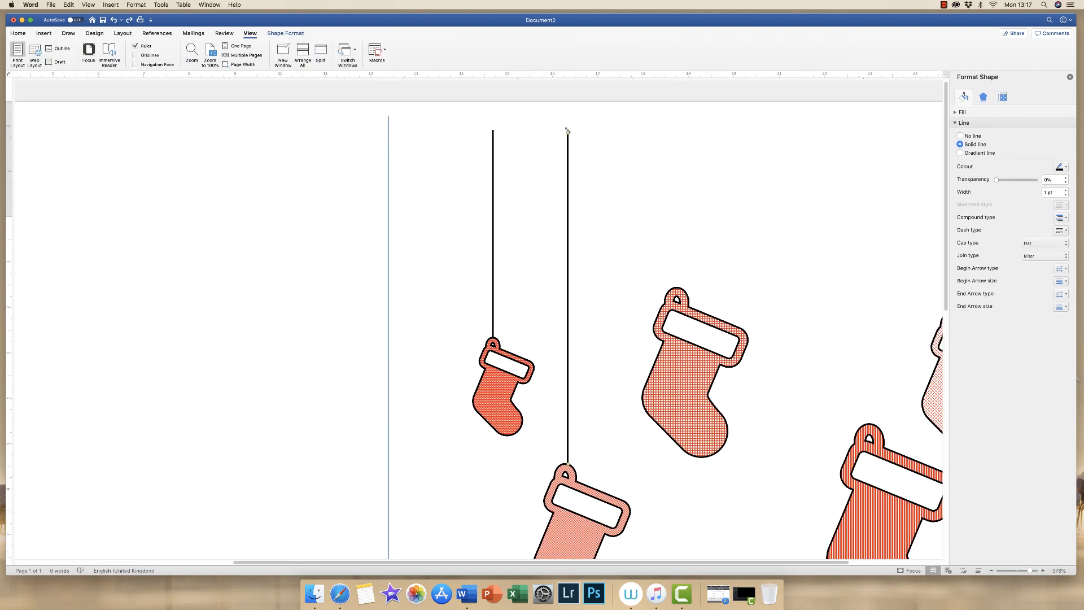
- Align the second line's upper end with the first line and nudge it left until it is centred on its stocking's loop
left_click_drag(568, 130, 568, 131)
key("Left")
key("Left")
key("Left")
key("Left")
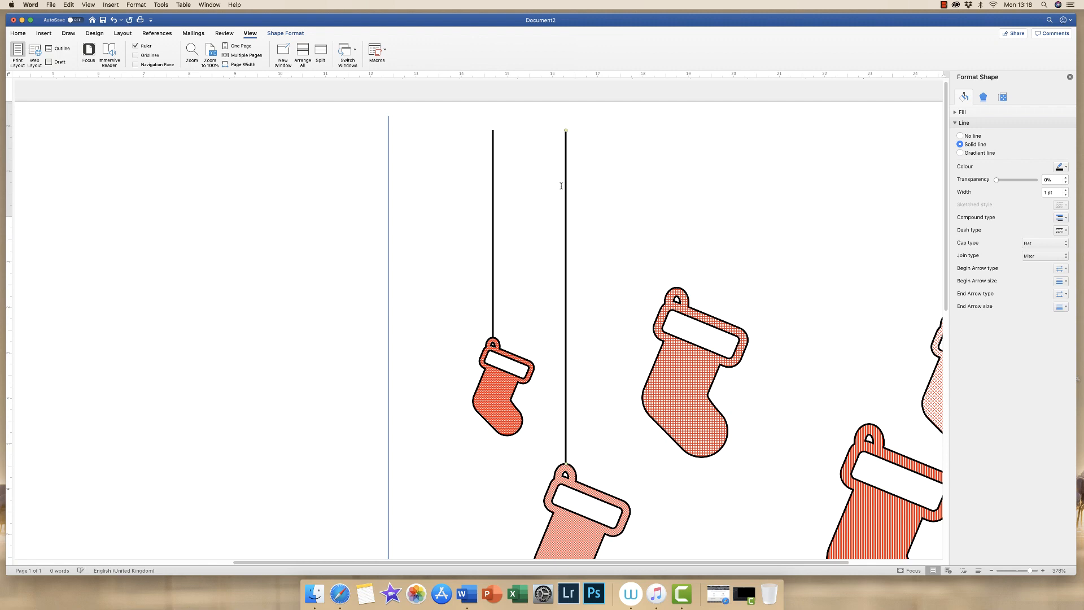
key("Left")
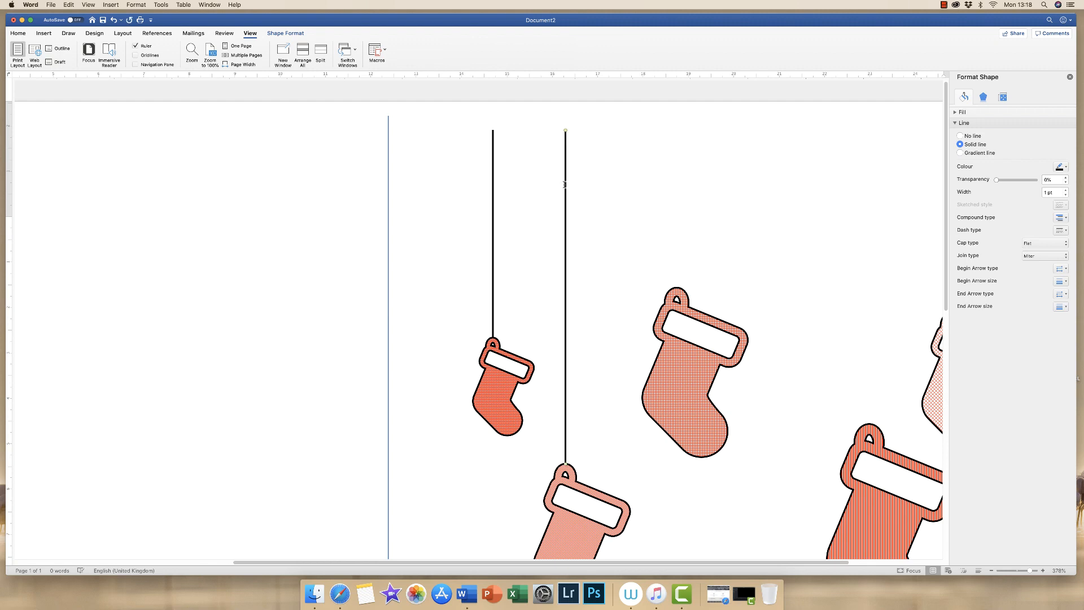
key("Left")
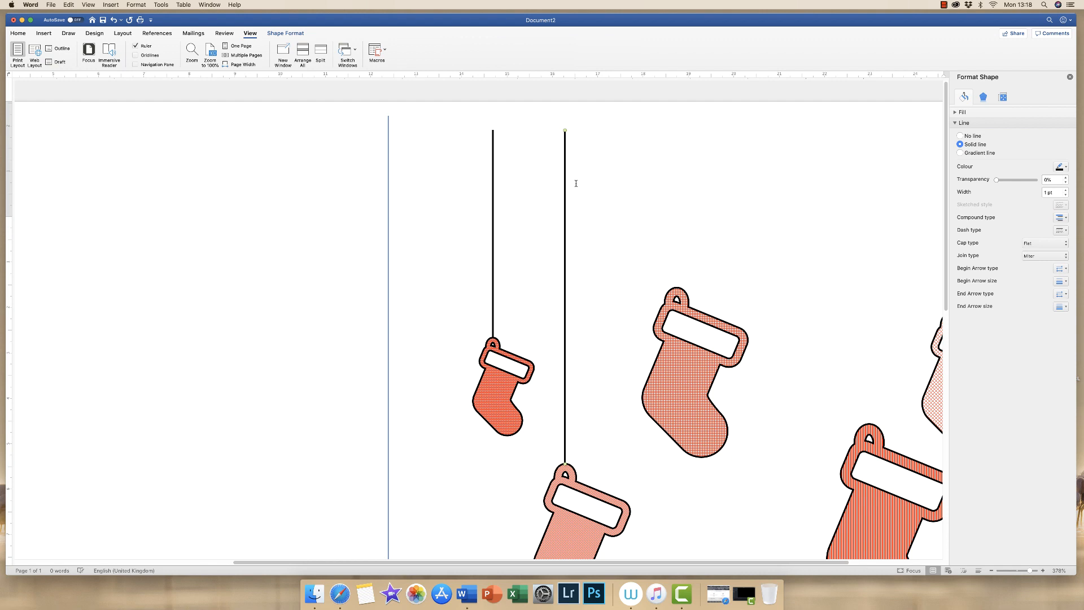
left_click(578, 186)
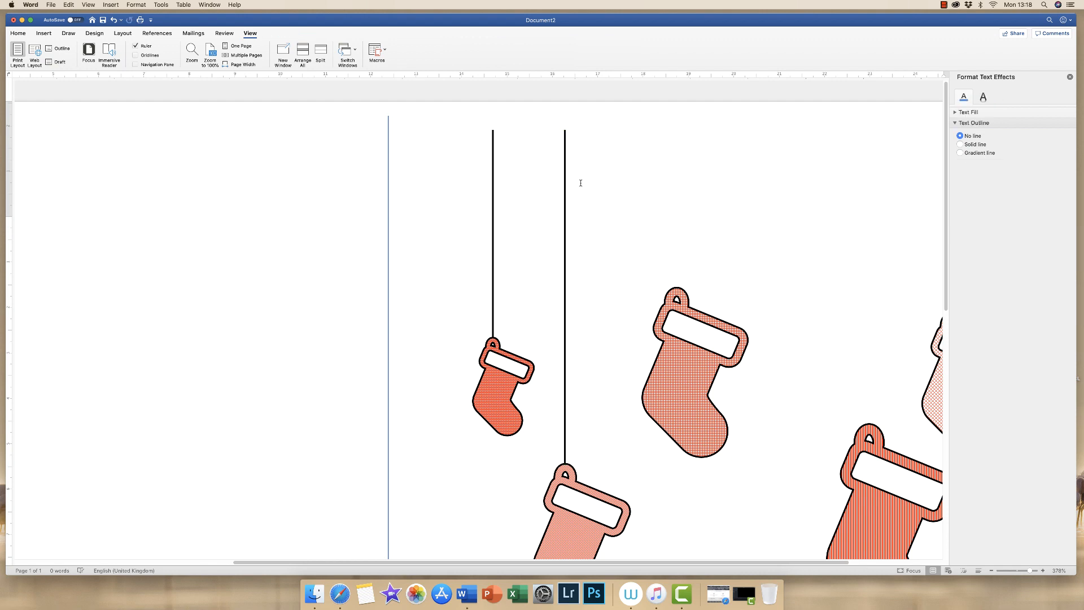
- Duplicate the first hanging line and fit it vertically between the grid-patterned stocking's loop and the other lines' upper level
scroll(576, 182, "right", 3)
left_click(420, 179)
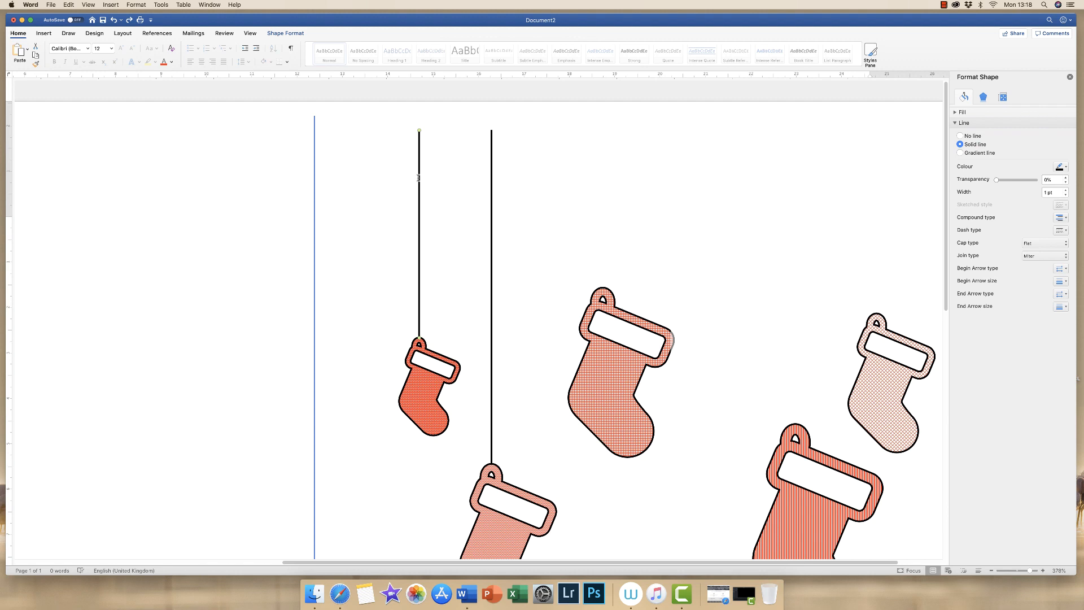
key("super+d")
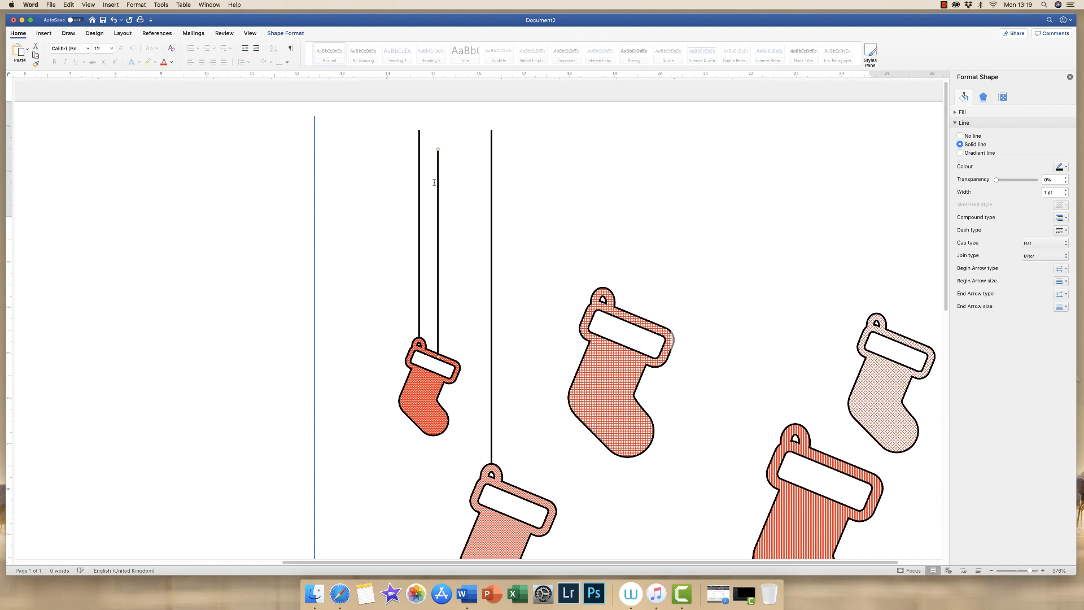
left_click(440, 311)
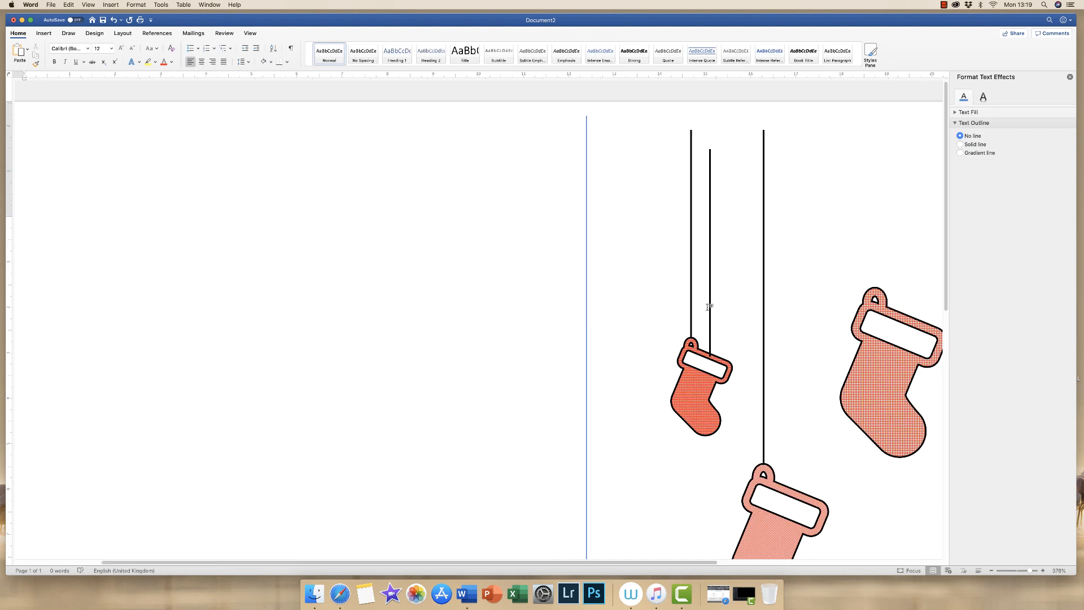
left_click_drag(711, 309, 865, 277)
left_click_drag(711, 563, 884, 562)
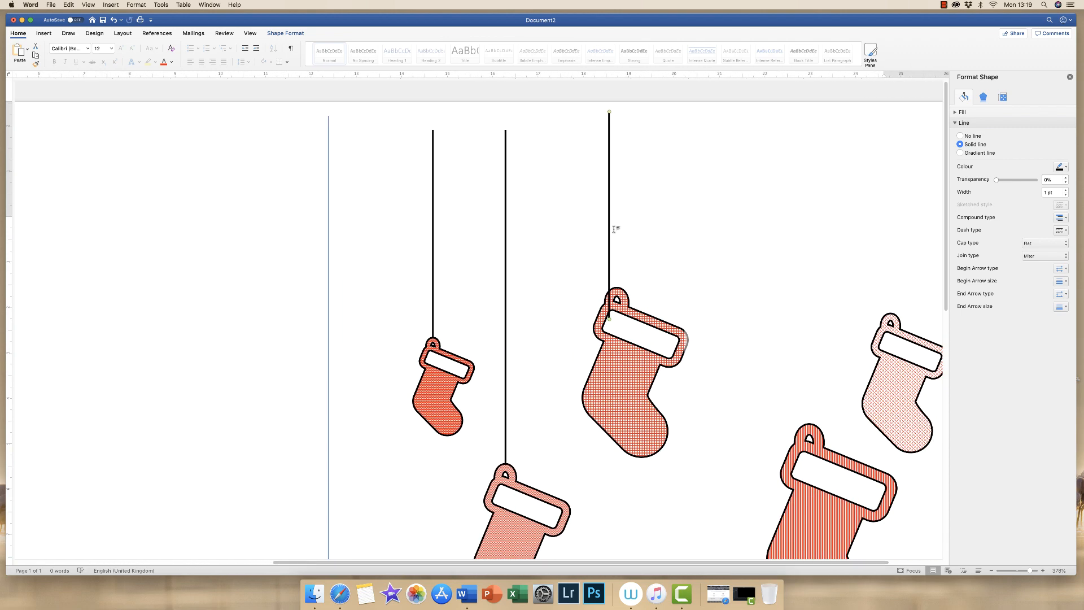
left_click_drag(608, 111, 611, 209)
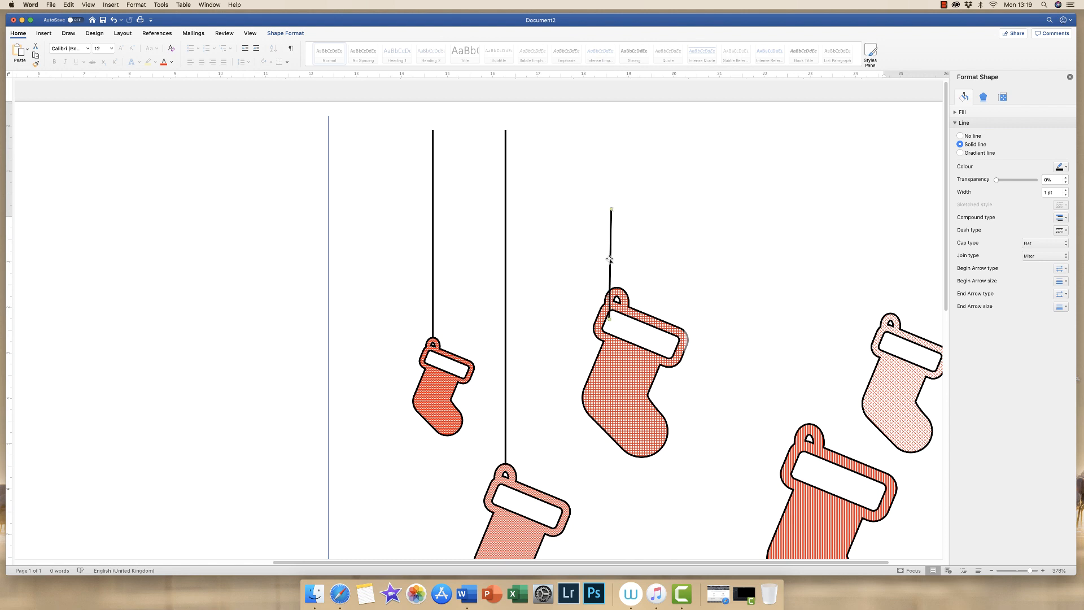
left_click_drag(610, 259, 616, 225)
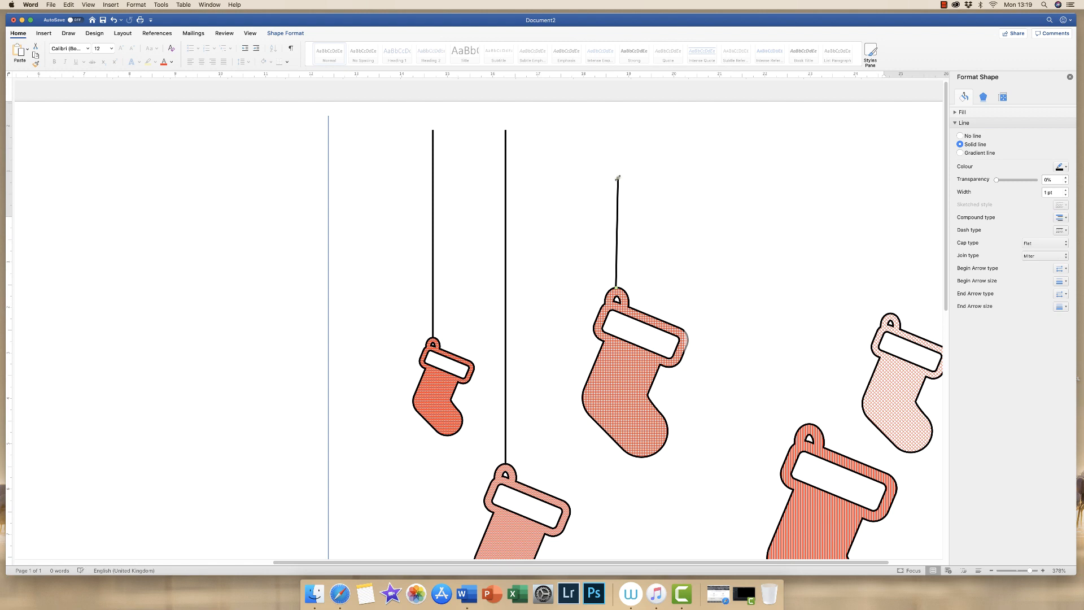
left_click_drag(618, 177, 616, 130)
left_click(635, 163)
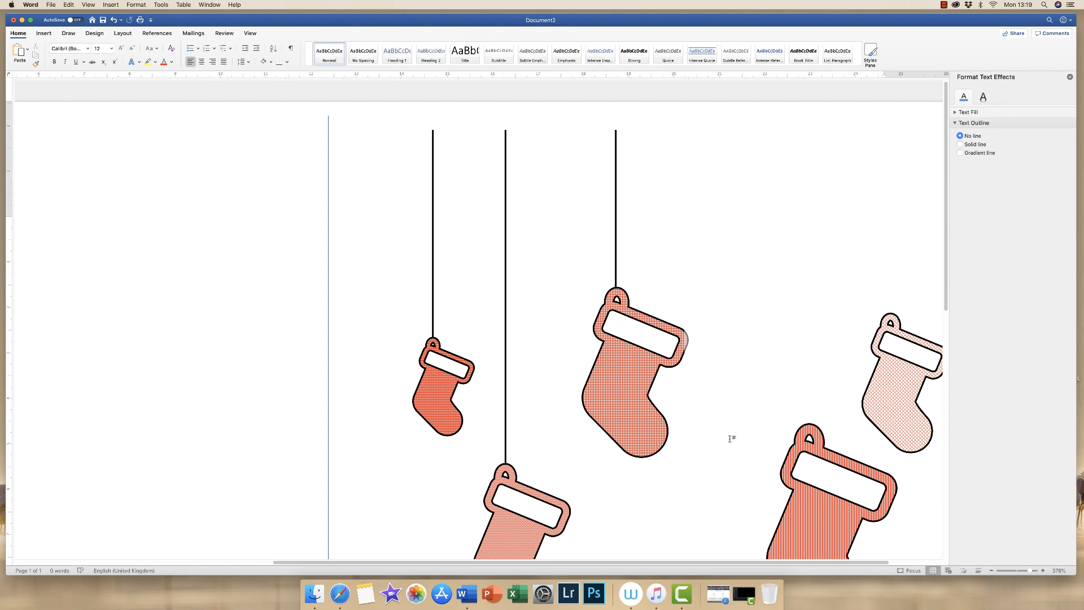
- Paste three copies of the grid-patterned stocking's line and fit one above the larger speckled stocking, extending it to the common upper level
scroll(693, 452, "right", 2)
left_click(562, 203)
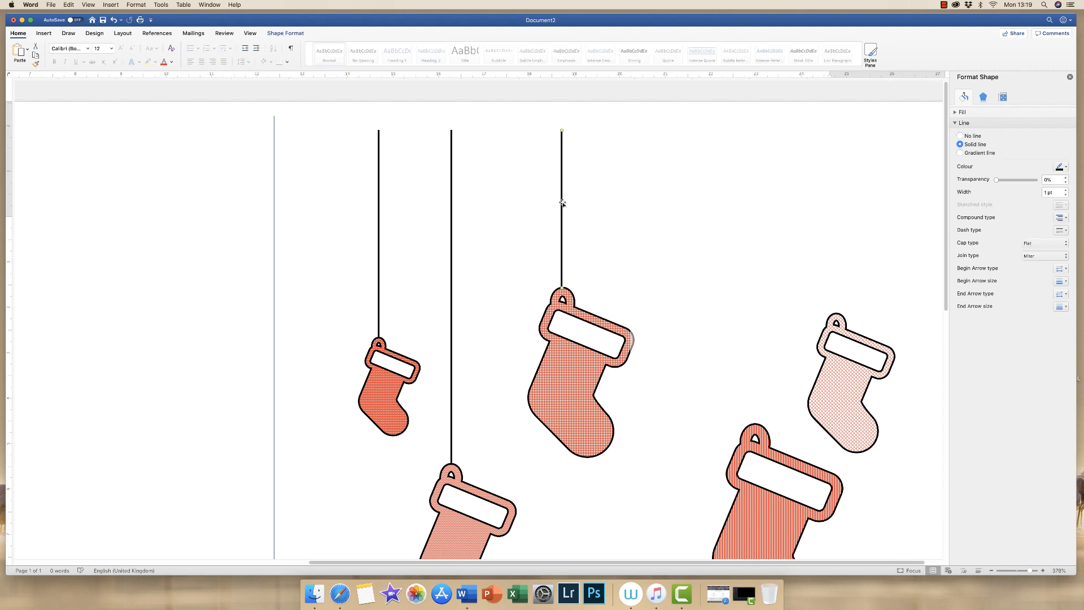
key("super+c")
key("super+v")
key("super+v")
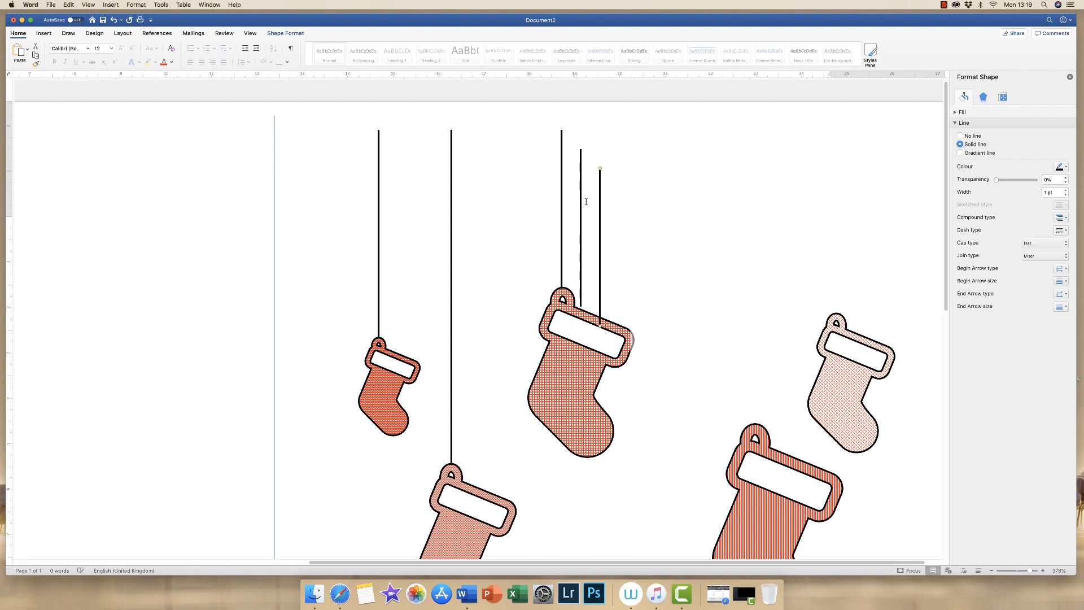
key("super+v")
left_click_drag(619, 210, 835, 178)
left_click_drag(835, 156, 837, 128)
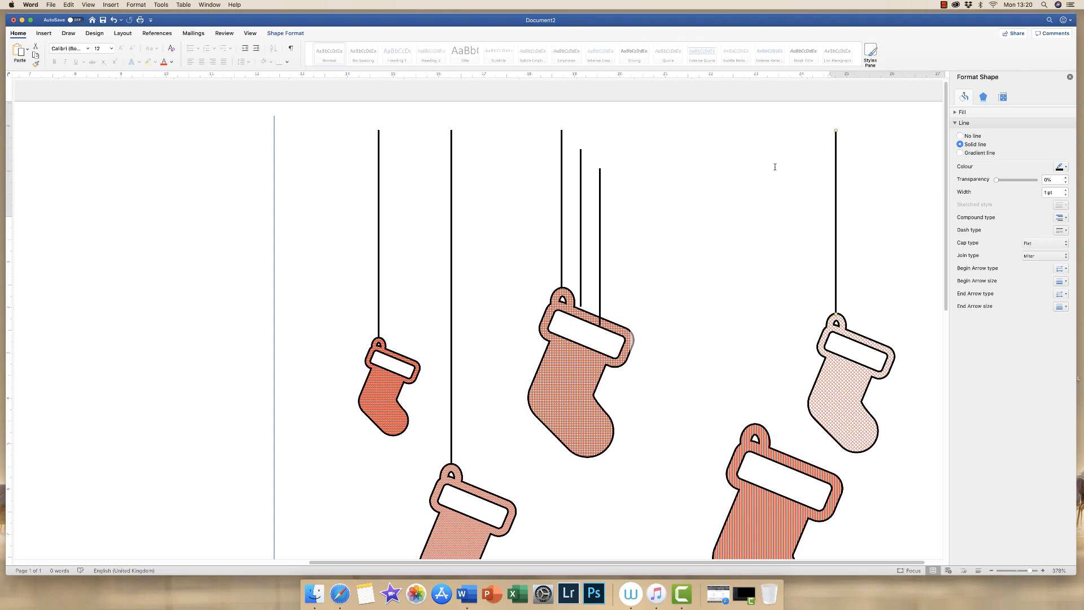
- Move another line copy onto the large striped stocking's loop and extend it up to the other lines' level
left_click_drag(599, 252, 755, 346)
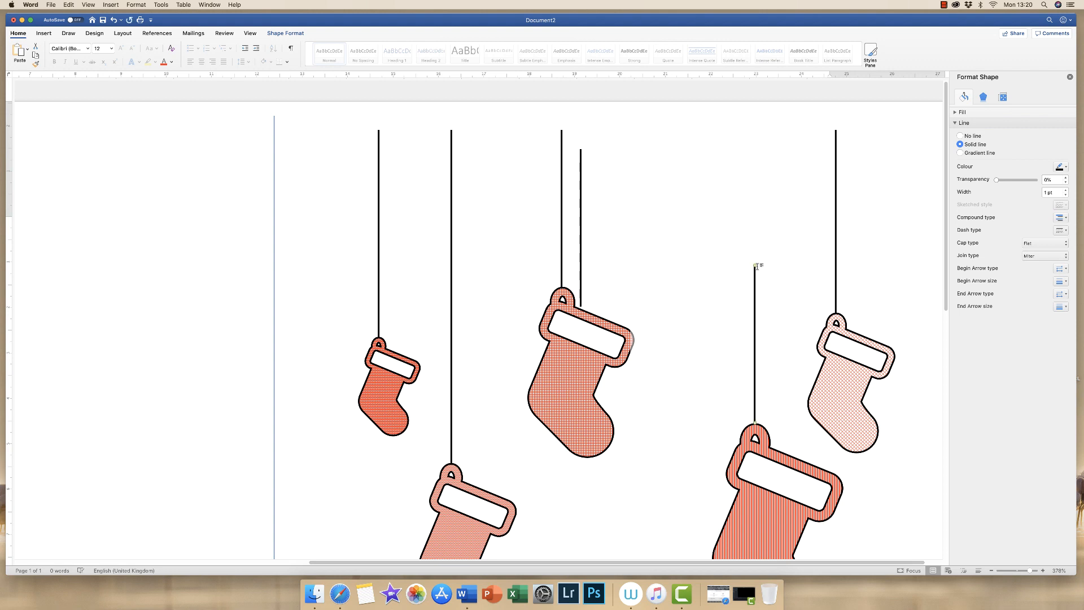
left_click_drag(755, 265, 757, 131)
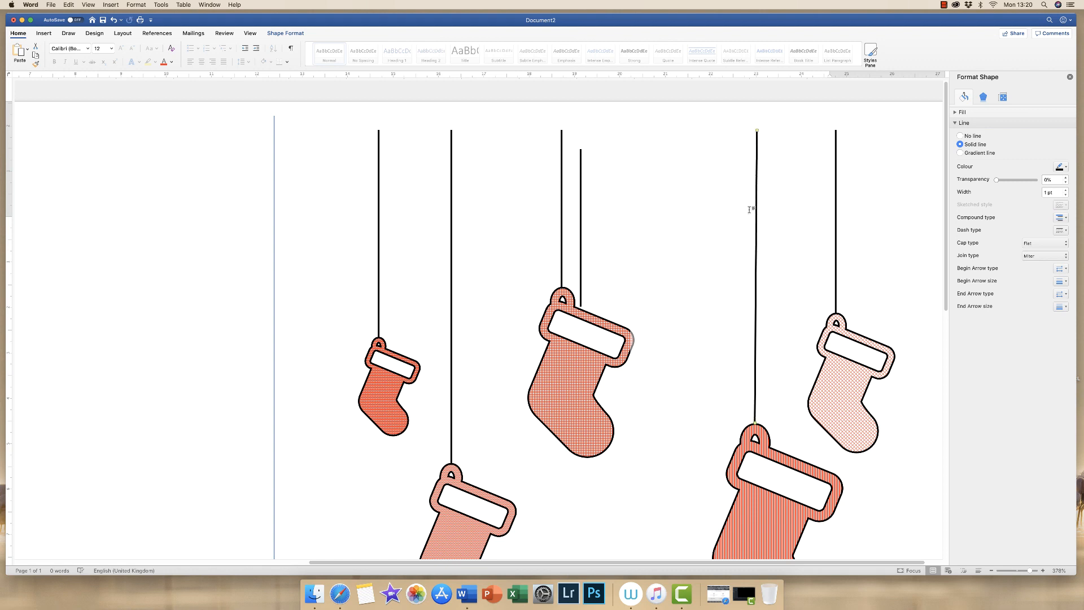
left_click(707, 303)
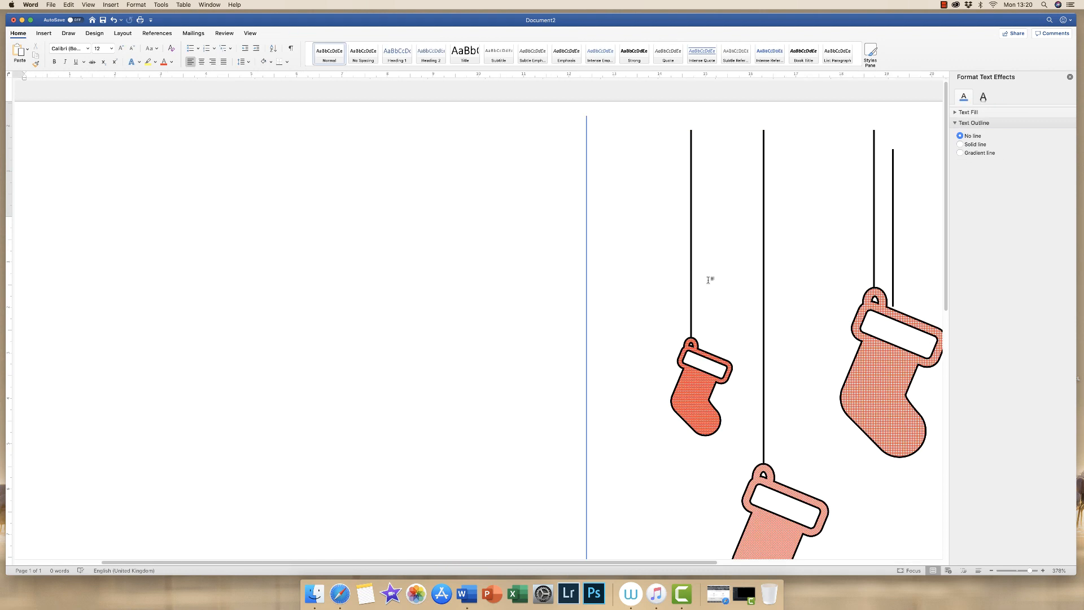
- Move the remaining line copy onto the small speckled stocking's loop and extend it vertically to the other lines' upper level
left_click_drag(698, 562, 929, 560)
left_click_drag(947, 303, 946, 310)
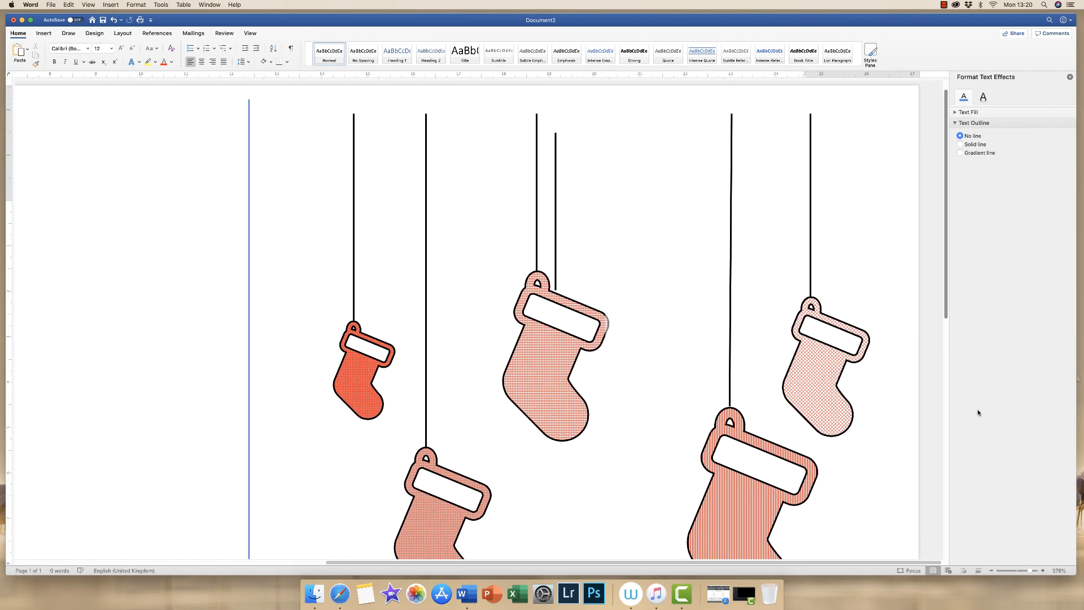
left_click_drag(1029, 570, 1026, 571)
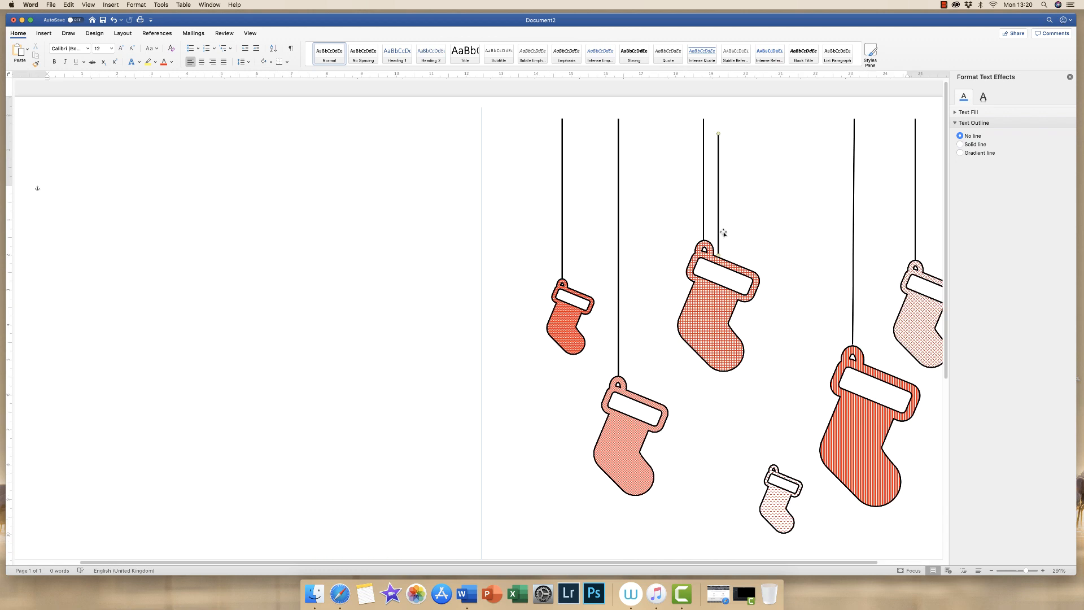
left_click_drag(719, 235, 774, 442)
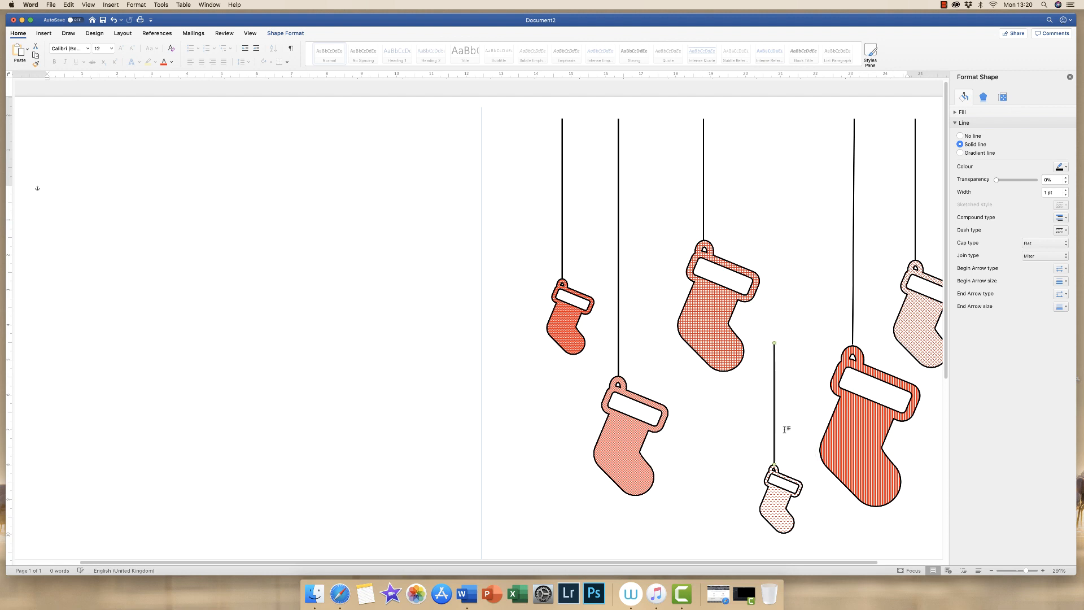
left_click_drag(774, 341, 774, 119)
left_click(805, 162)
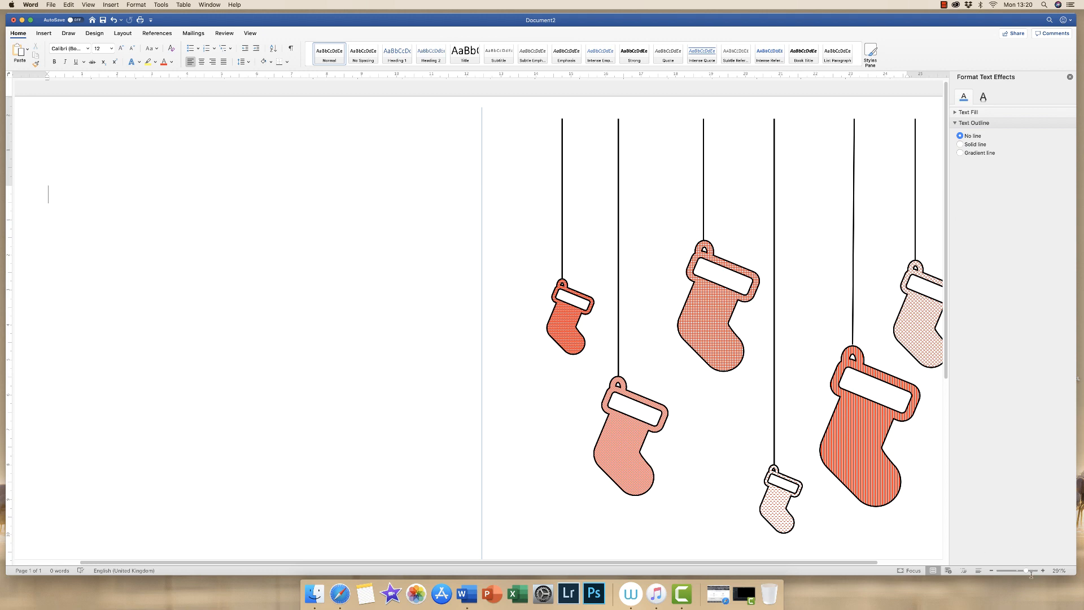
left_click_drag(1026, 570, 1020, 571)
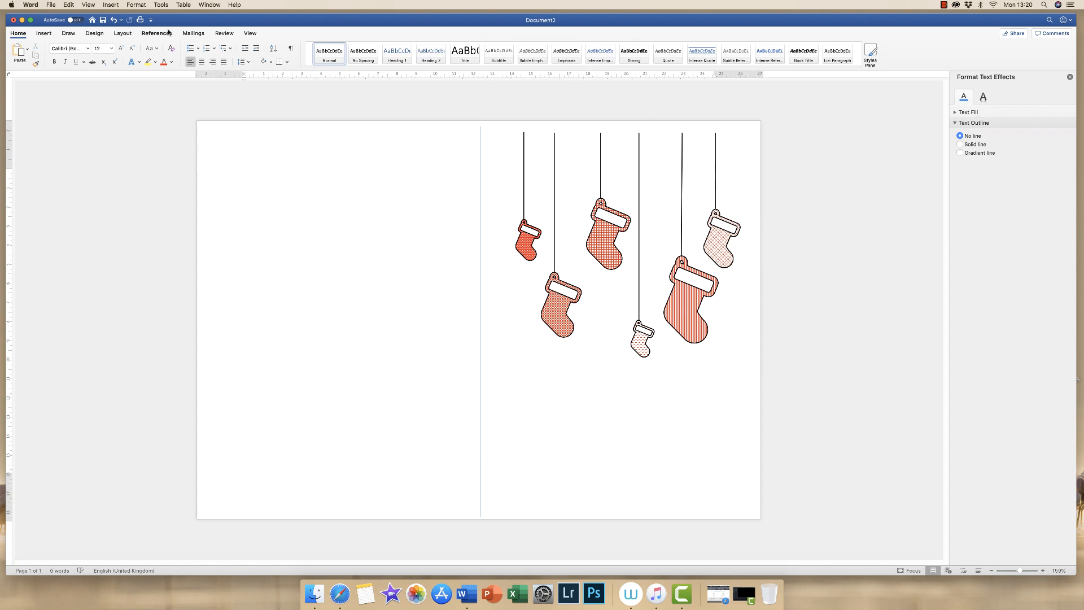
- Draw a text box about 9.9 cm wide and 2.5 cm high below the stockings and enter MERRY in it
left_click(44, 33)
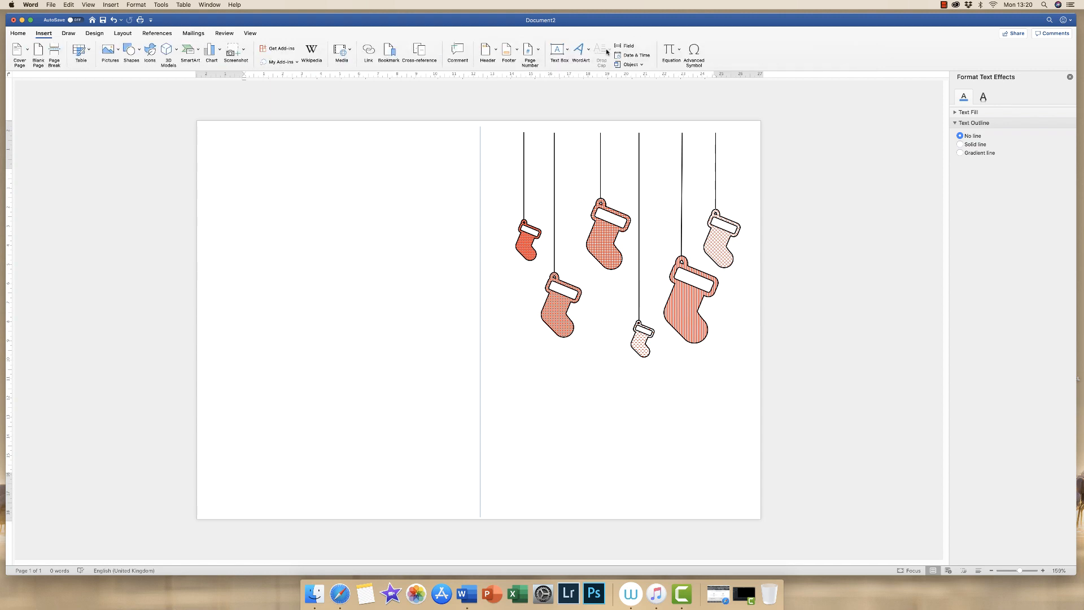
left_click(559, 51)
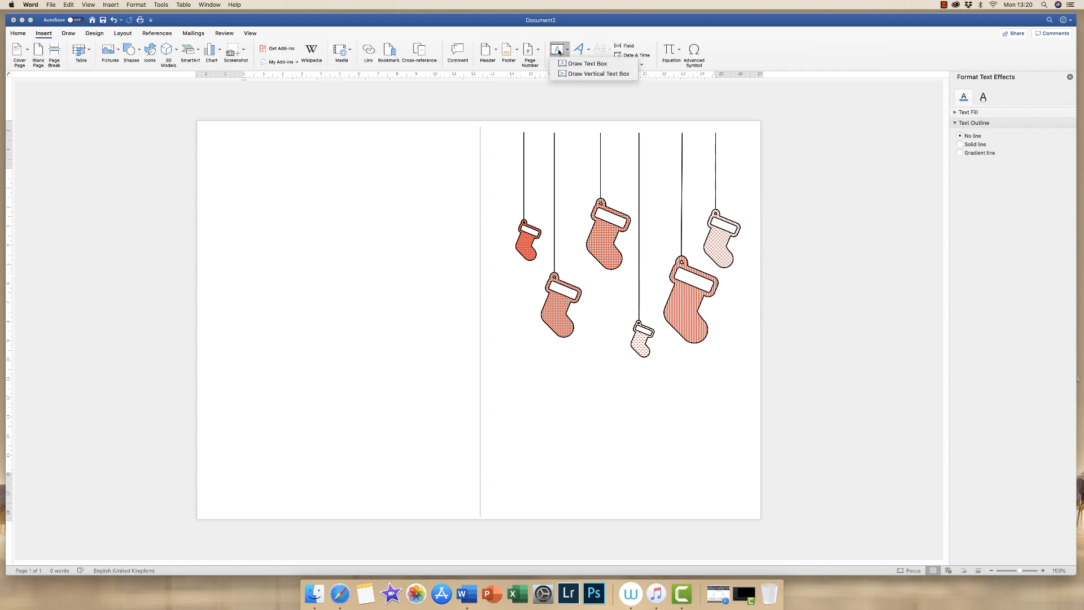
left_click(590, 64)
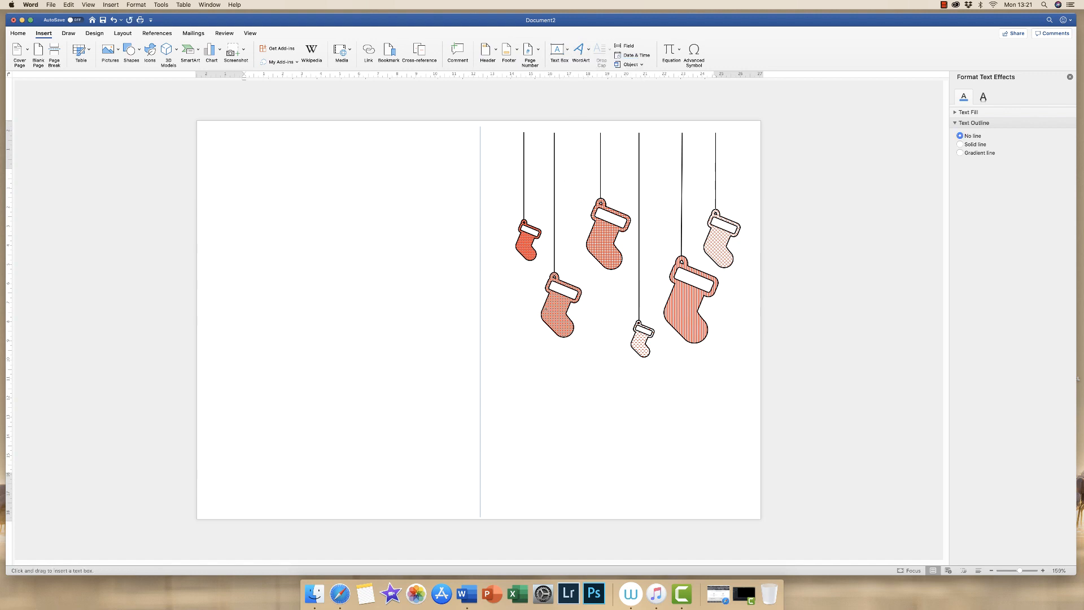
left_click_drag(531, 385, 718, 430)
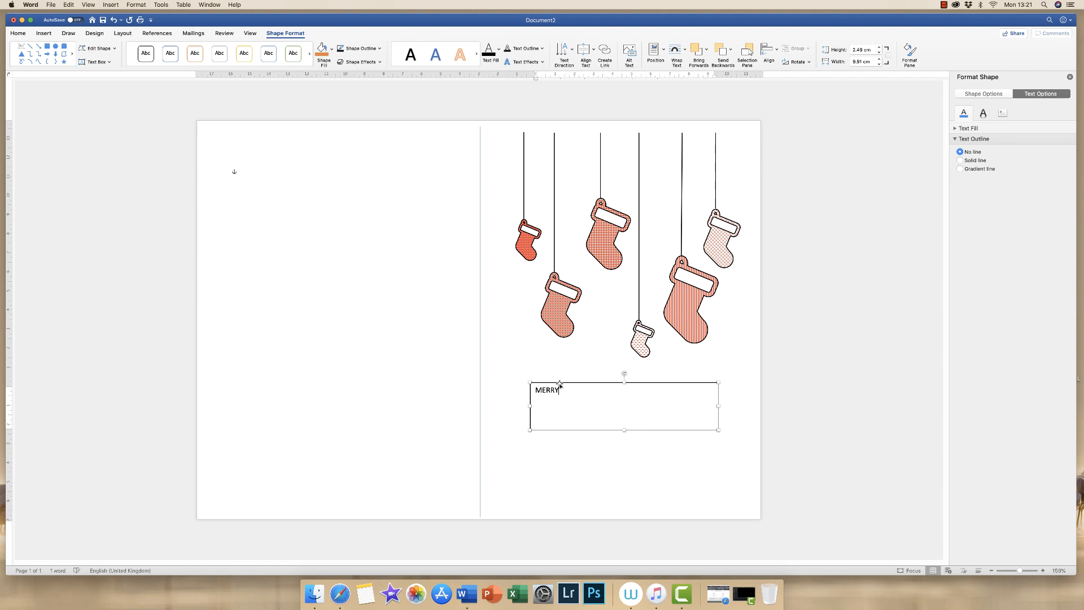
- Set the font size of the word MERRY in the text box to 48
left_click_drag(560, 389, 537, 392)
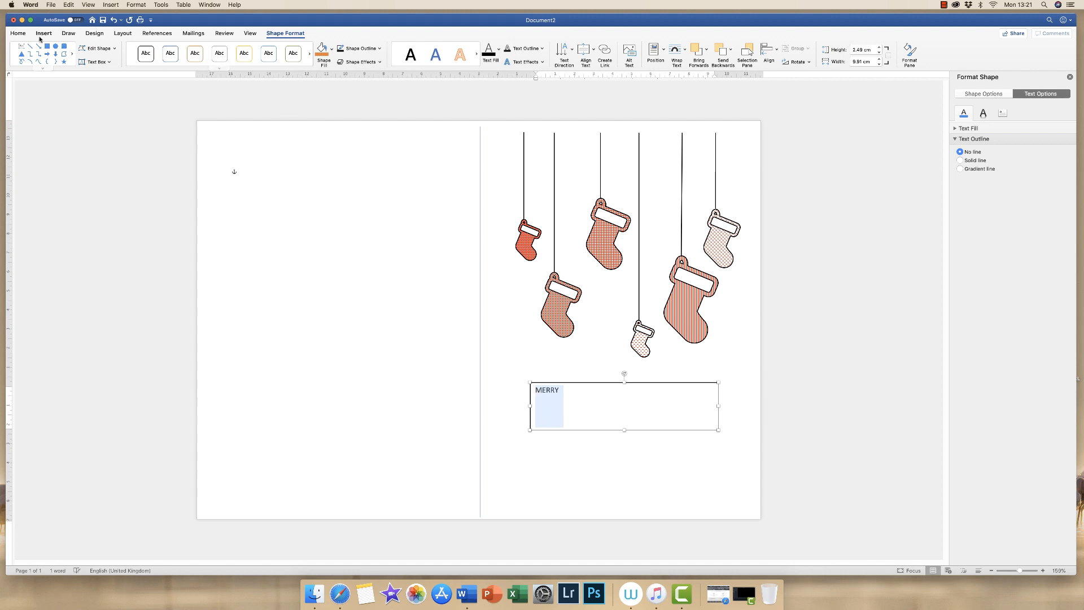
left_click(559, 393)
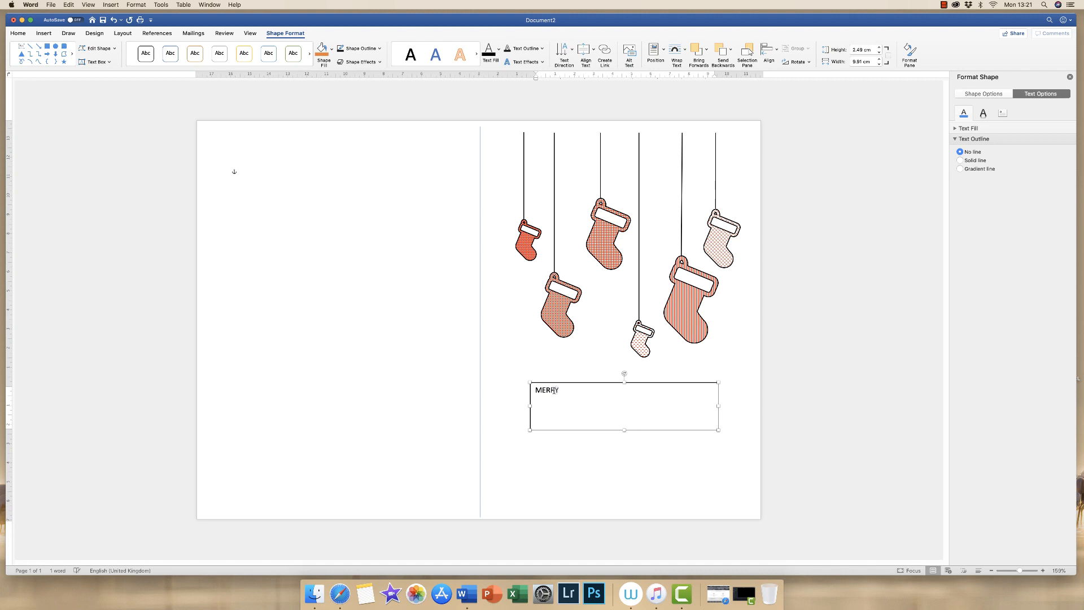
double_click(536, 389)
left_click(17, 34)
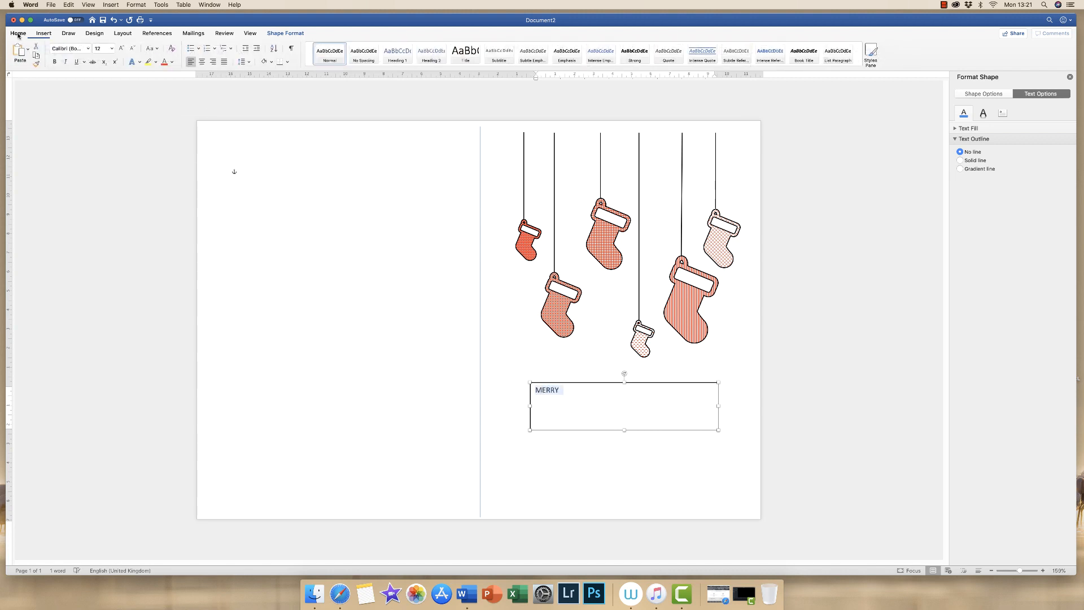
left_click(120, 51)
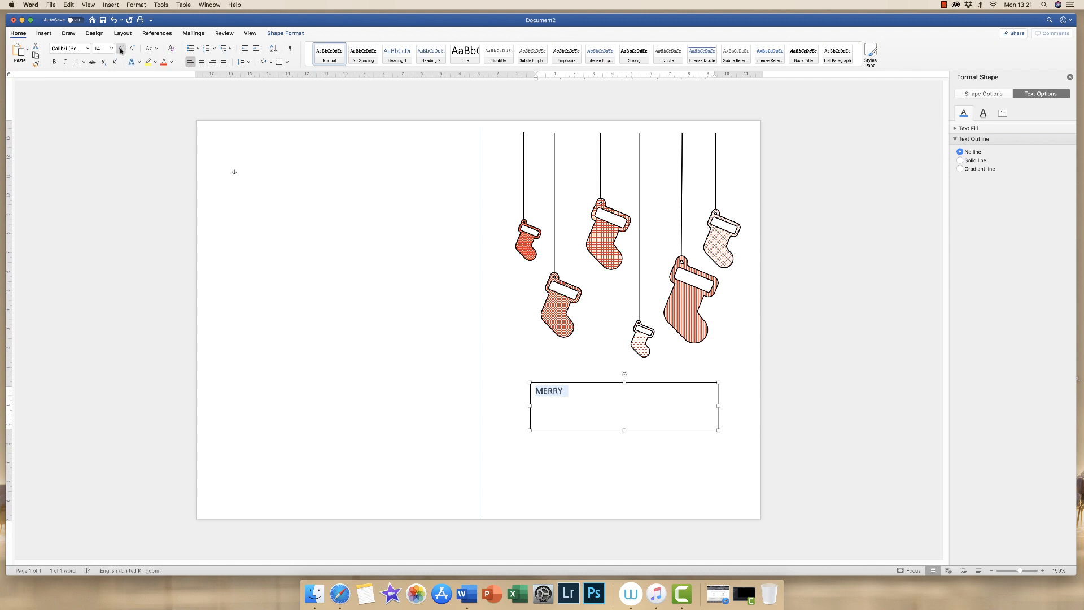
left_click(120, 51)
left_click(120, 51)
left_click(120, 51)
left_click(120, 51)
left_click(120, 49)
left_click(120, 50)
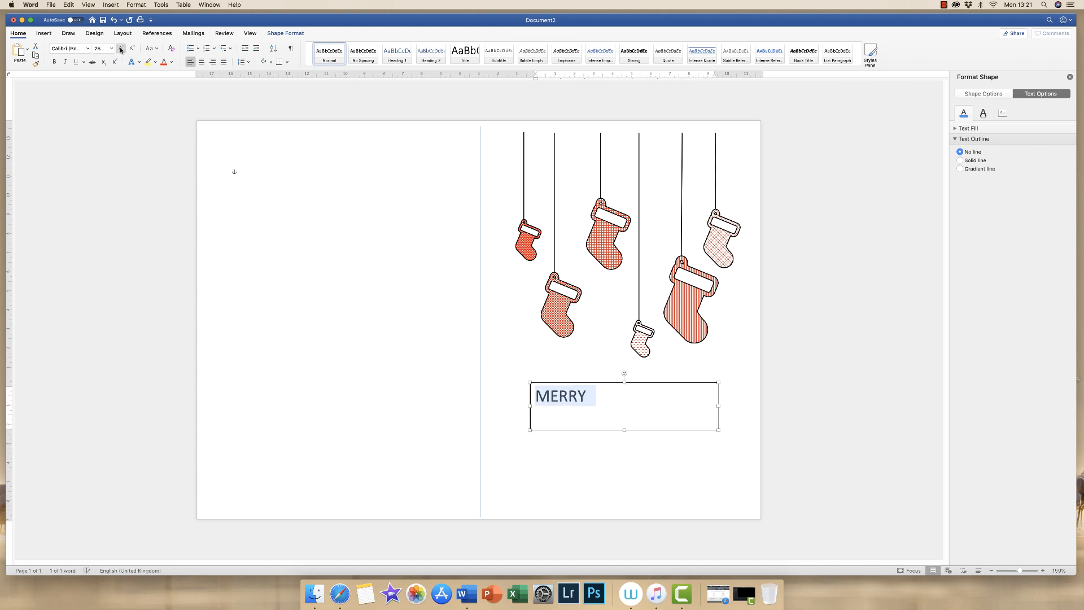
left_click(120, 50)
left_click(121, 50)
left_click(120, 49)
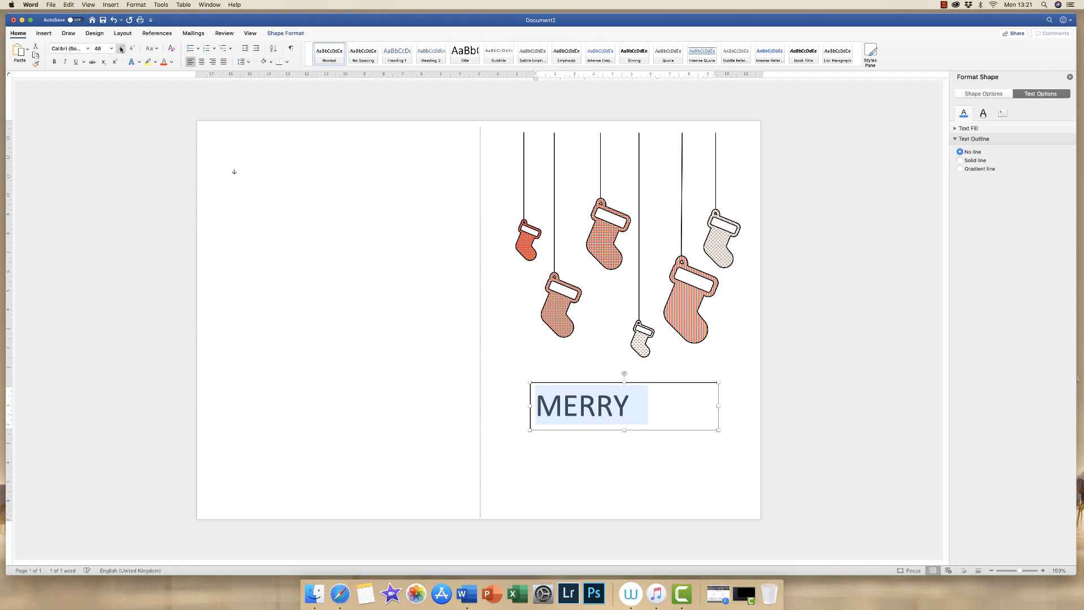
left_click(120, 50)
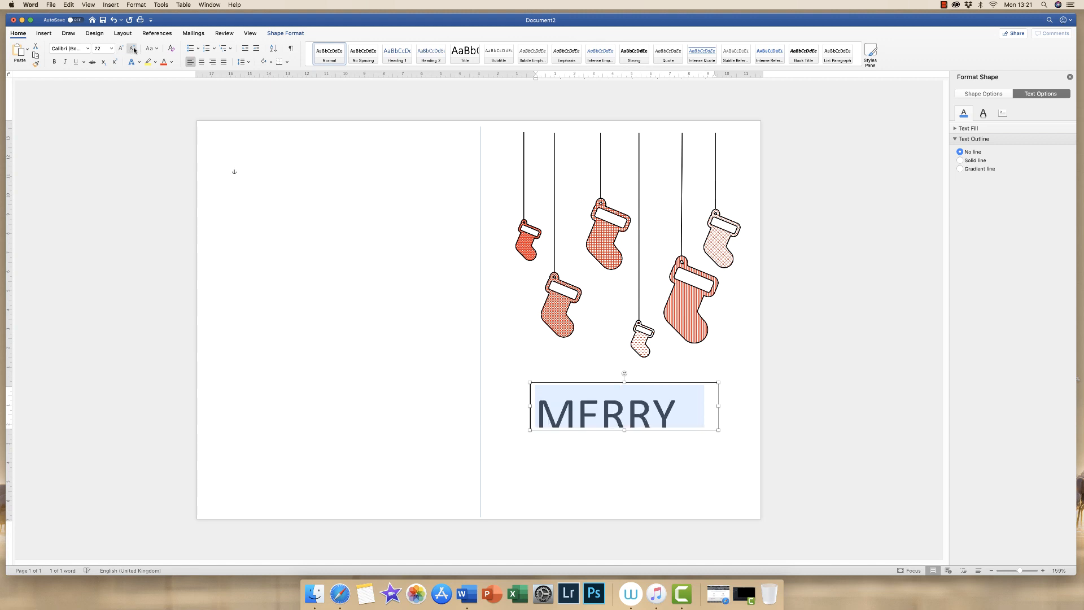
left_click(132, 50)
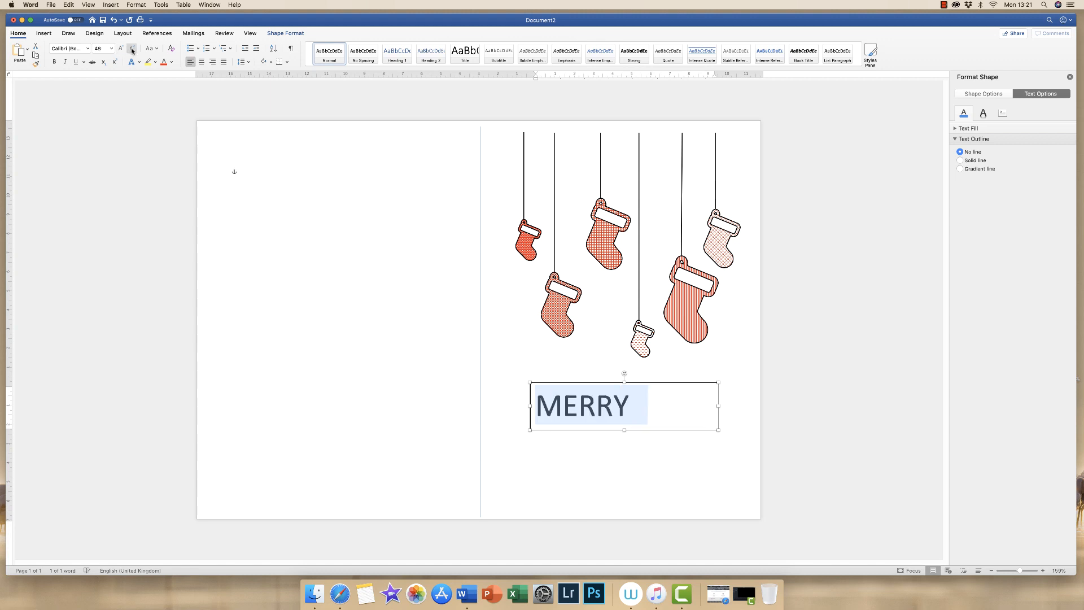
- Change the font of the word MERRY to Chaloops
left_click(88, 49)
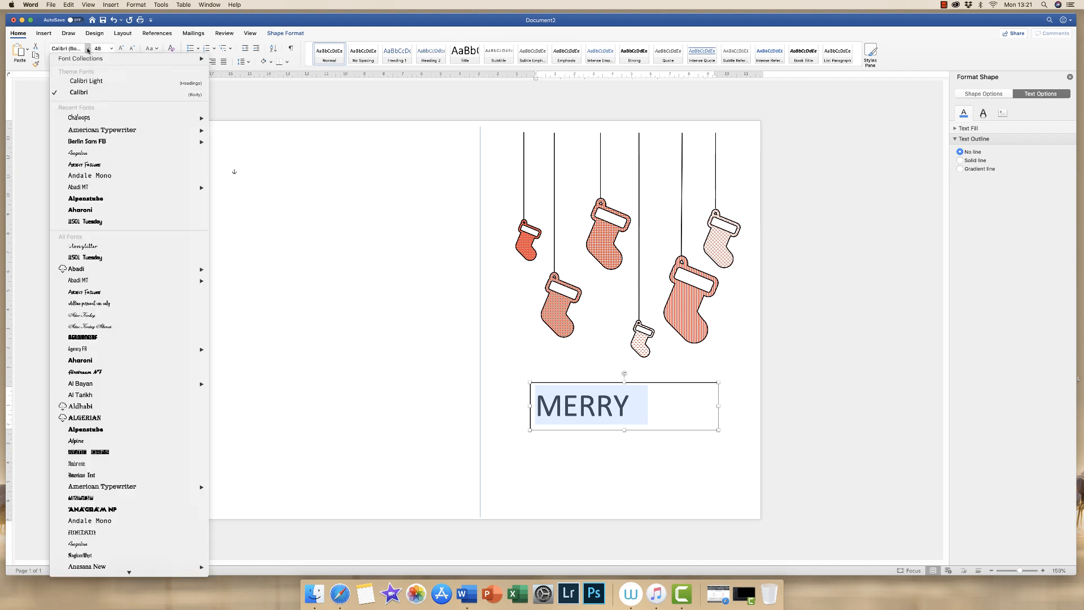
mouse_move(82, 121)
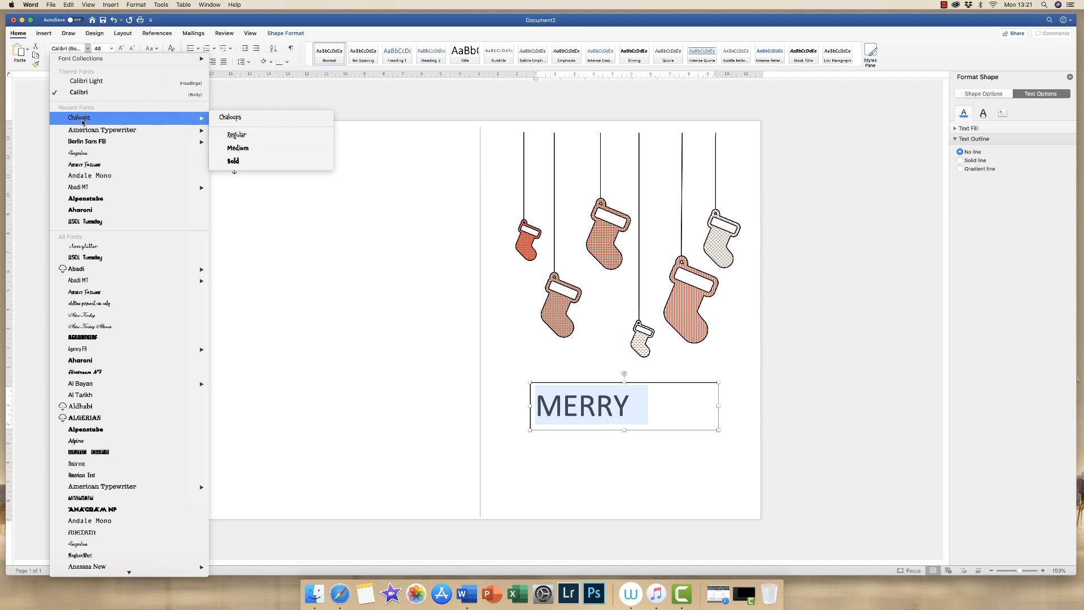
left_click(83, 119)
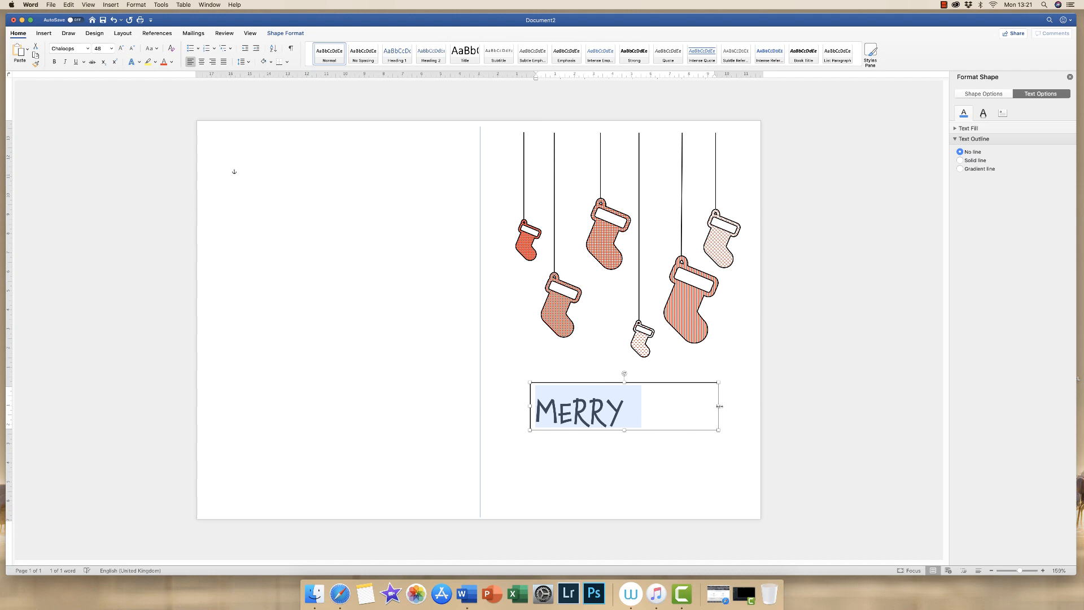
- Narrow the MERRY text box to about 5.3 cm around its word and move it towards the centre below the stockings
left_click_drag(718, 406, 632, 408)
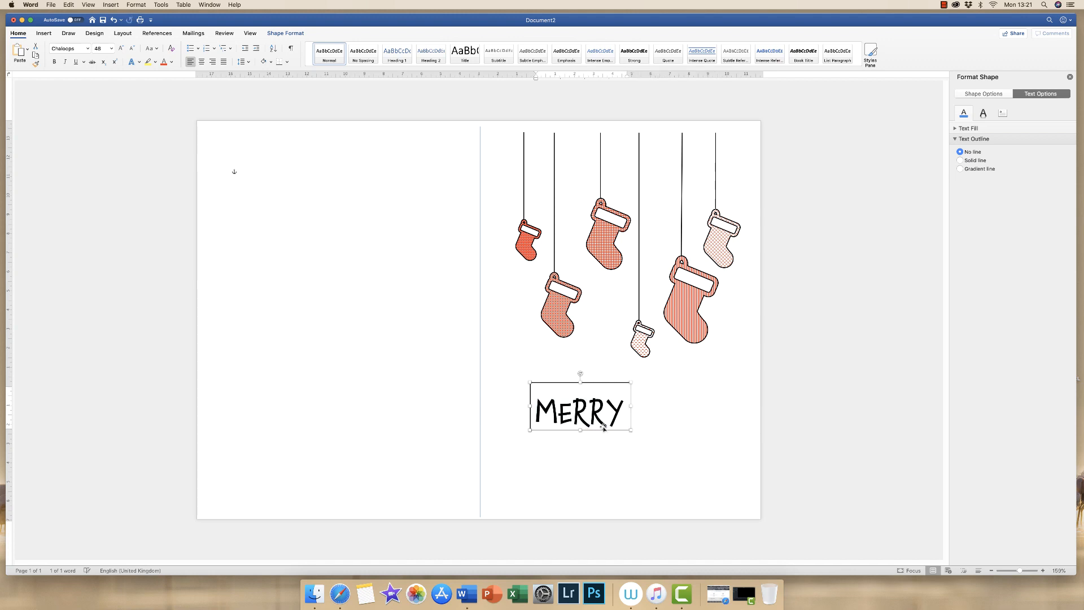
left_click_drag(580, 383, 582, 383)
left_click(664, 400)
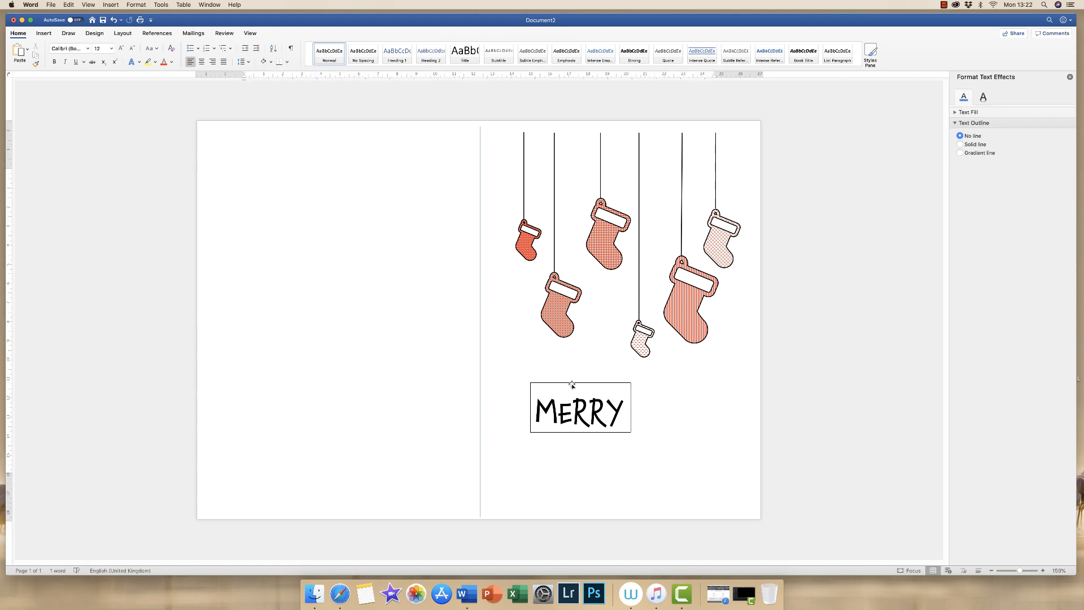
left_click(594, 413)
left_click_drag(592, 410, 625, 403)
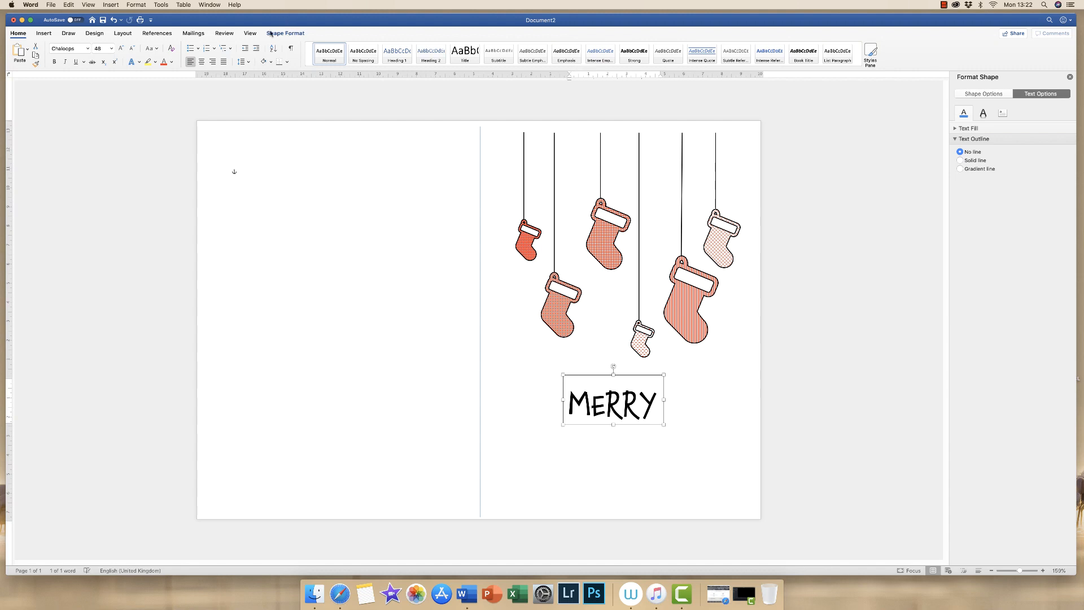
left_click(689, 405)
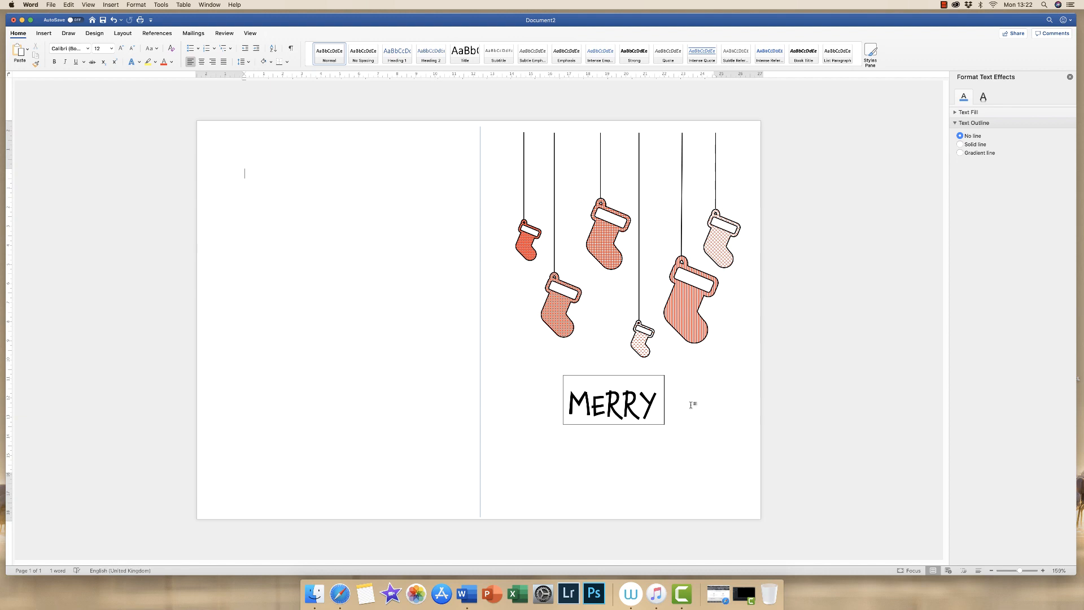
- Remove the outline and the fill from the MERRY text box
left_click(592, 385)
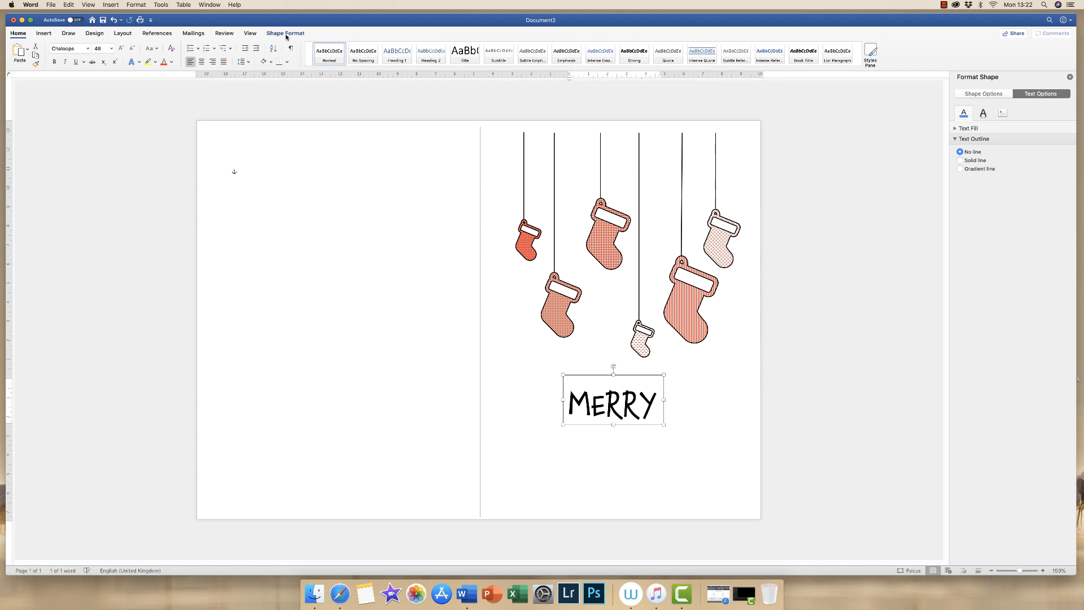
left_click(290, 35)
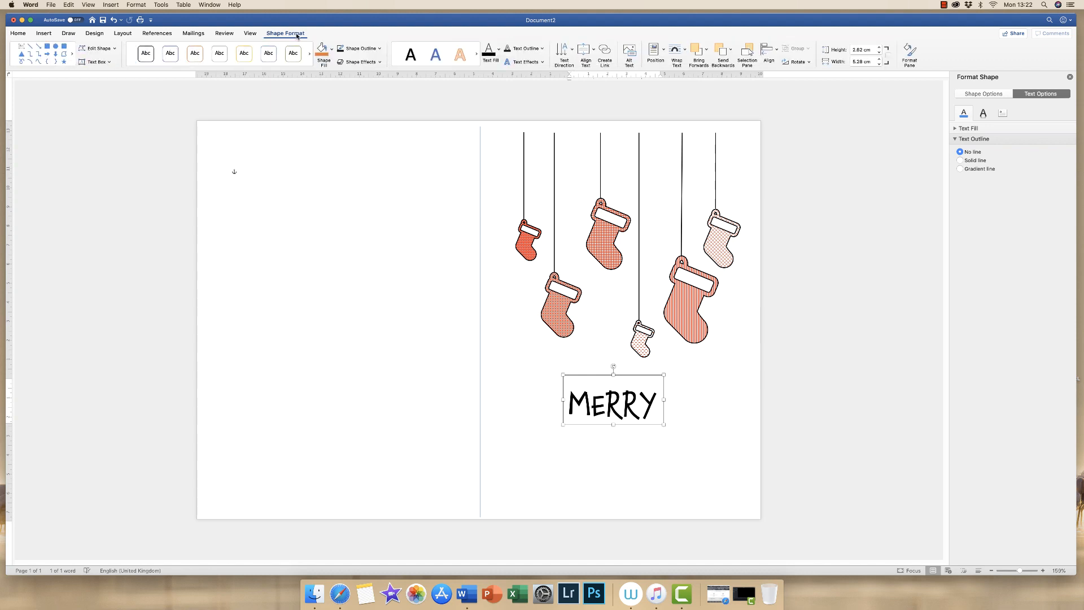
left_click(380, 50)
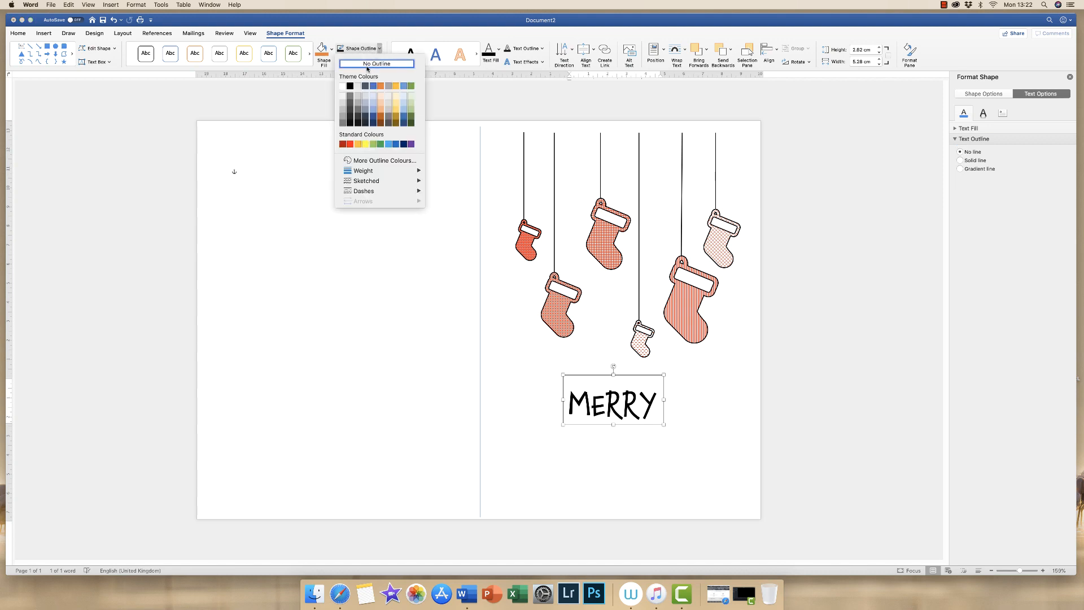
left_click(373, 63)
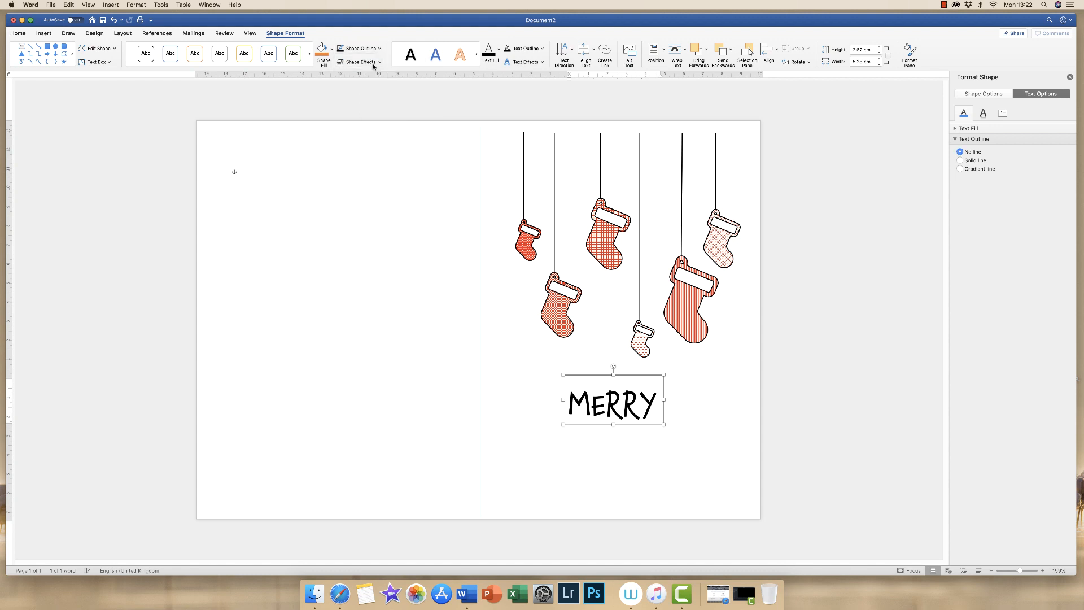
left_click(332, 50)
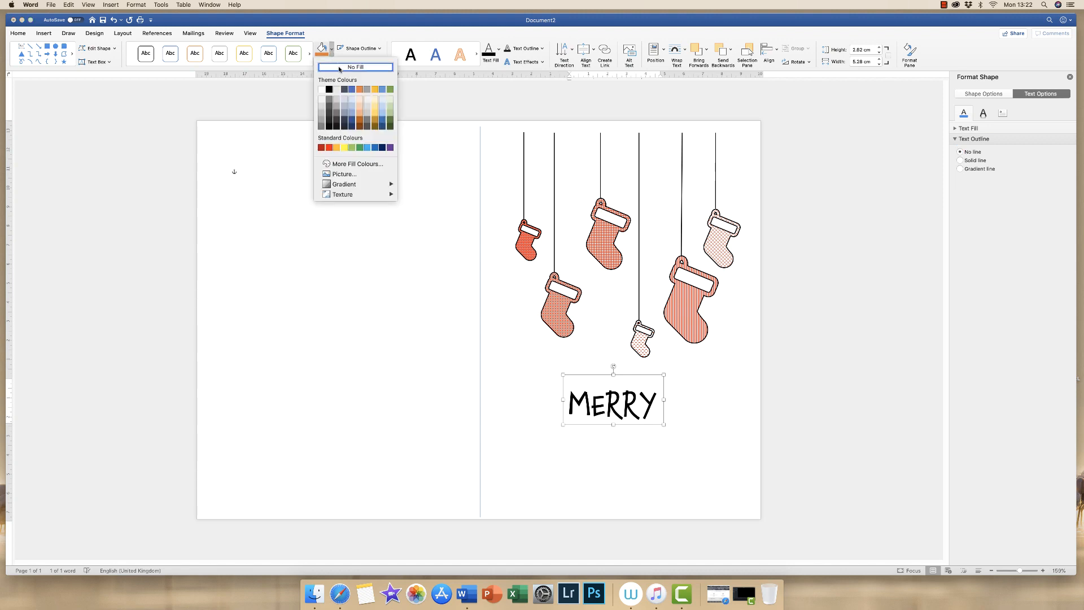
left_click(339, 67)
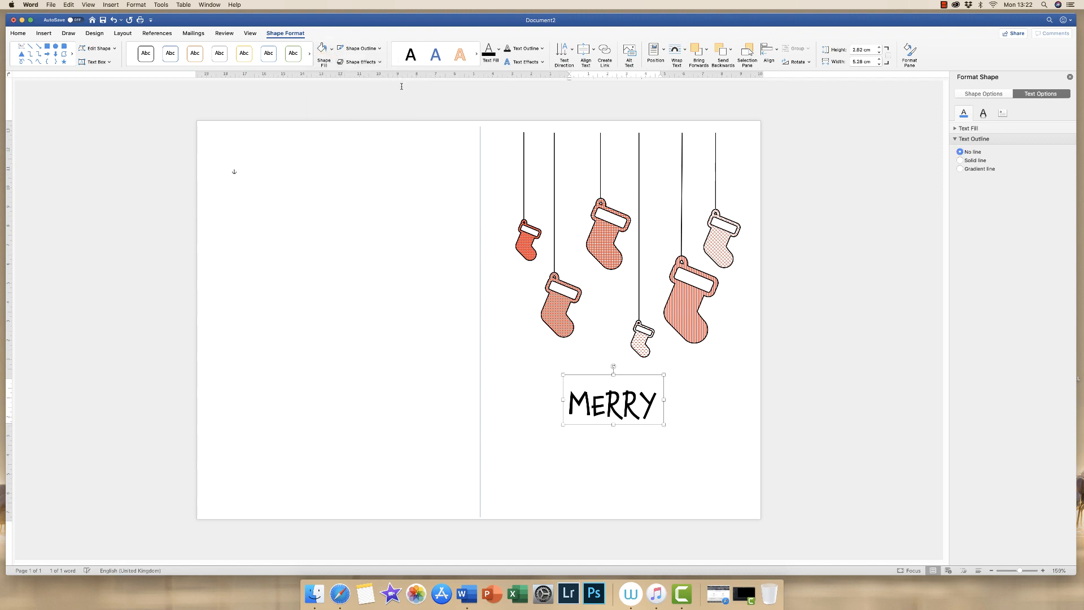
left_click(703, 402)
- Centre the MERRY text box beneath the stockings on the card front and raise it slightly
left_click(622, 401)
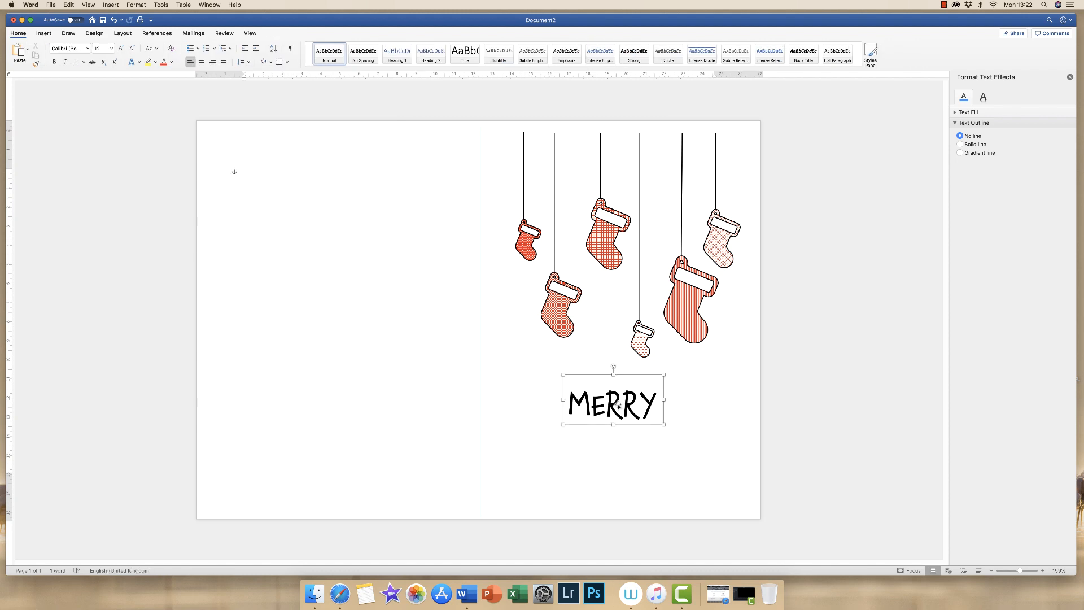
mouse_move(623, 401)
left_mouse_down()
mouse_move(633, 360)
mouse_move(636, 399)
left_mouse_up()
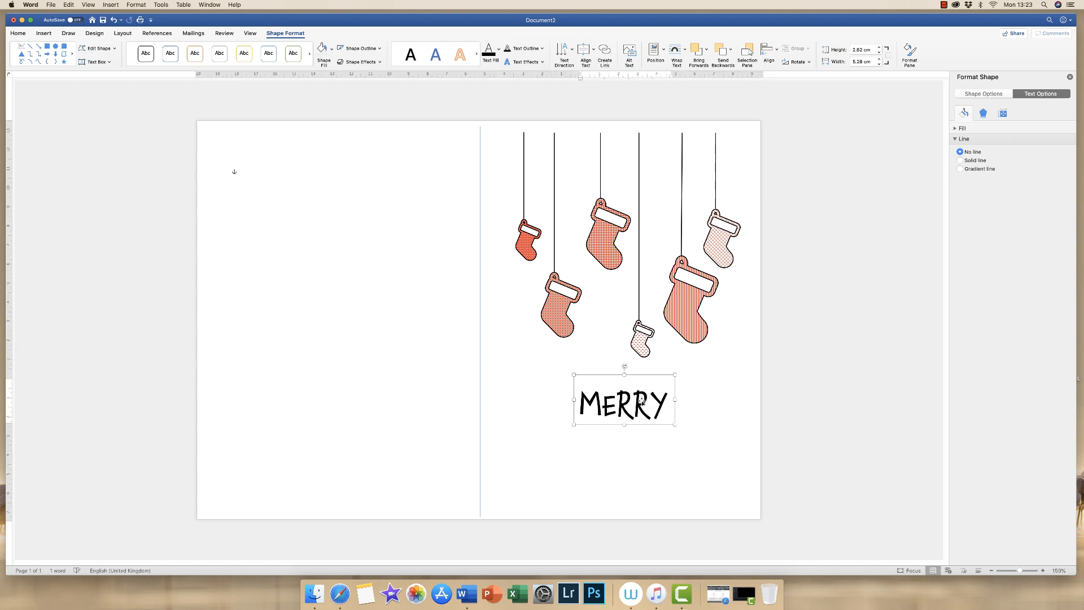
left_click_drag(612, 402, 634, 413)
left_click_drag(628, 398, 633, 398)
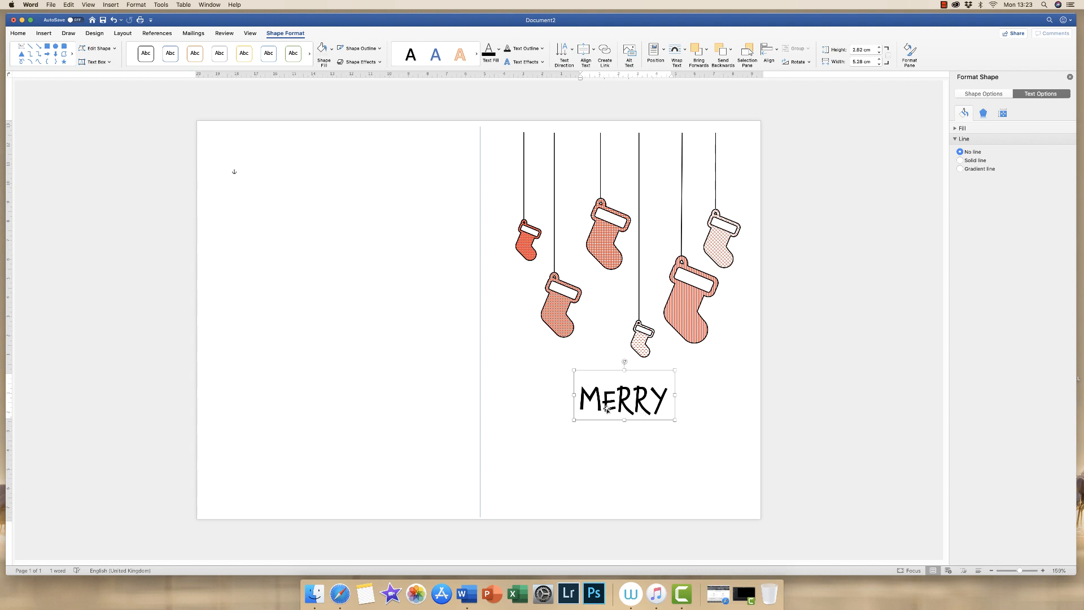
left_click(629, 402)
- Duplicate the MERRY text box and place the copy directly beneath the original on the card front
right_click(610, 393)
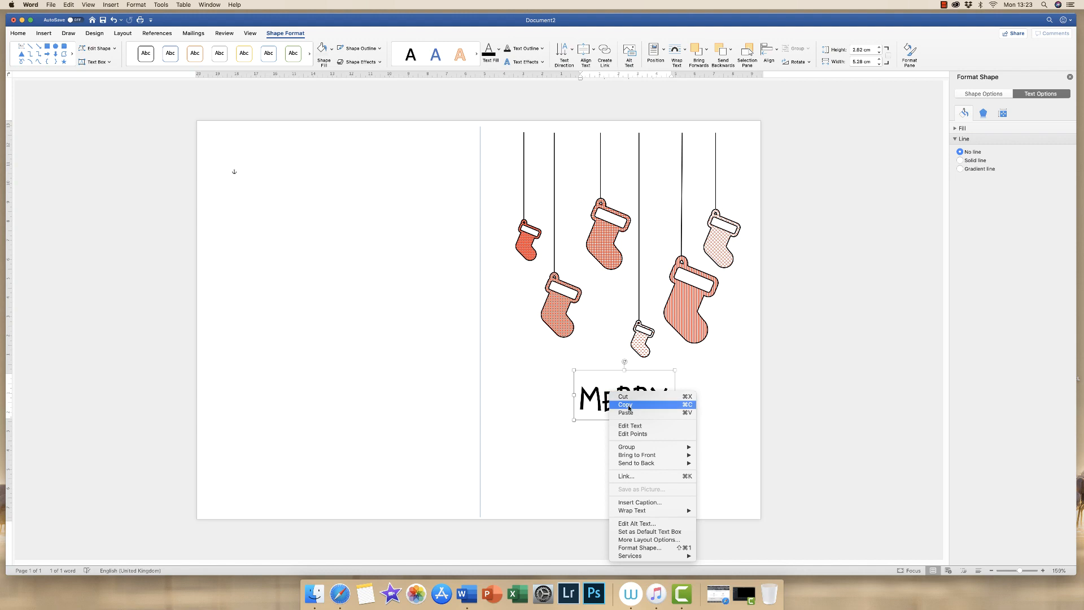
left_click(628, 405)
left_click(617, 454)
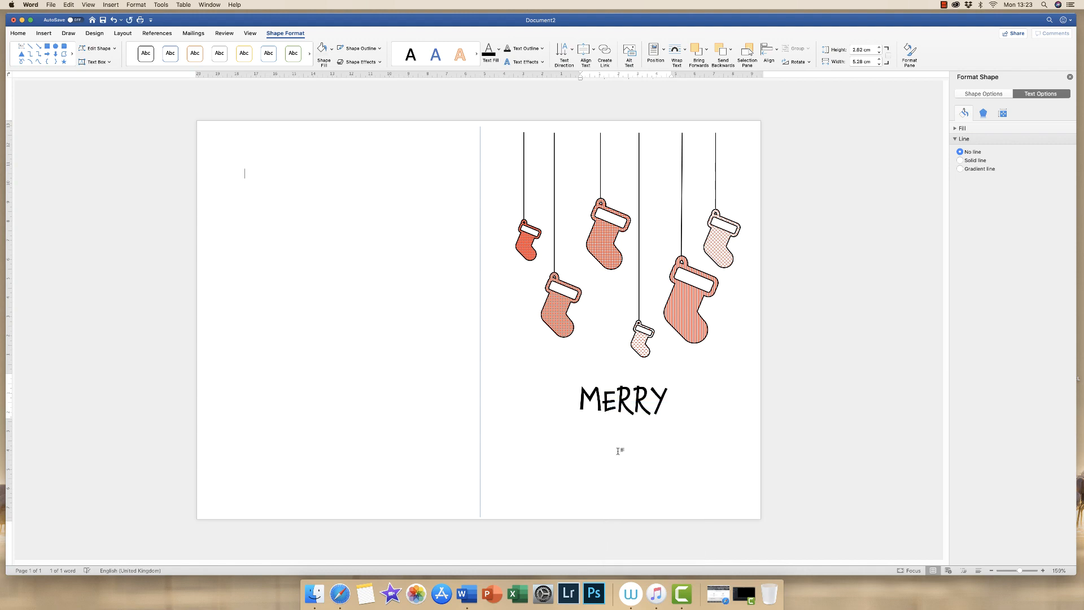
right_click(619, 452)
left_click(629, 448)
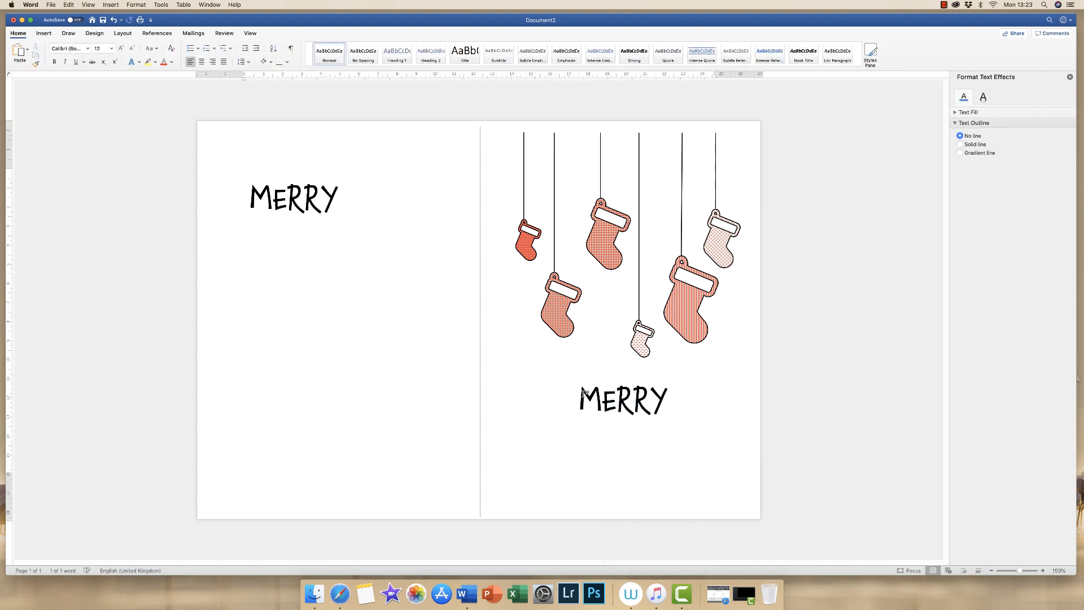
left_click_drag(290, 199, 750, 445)
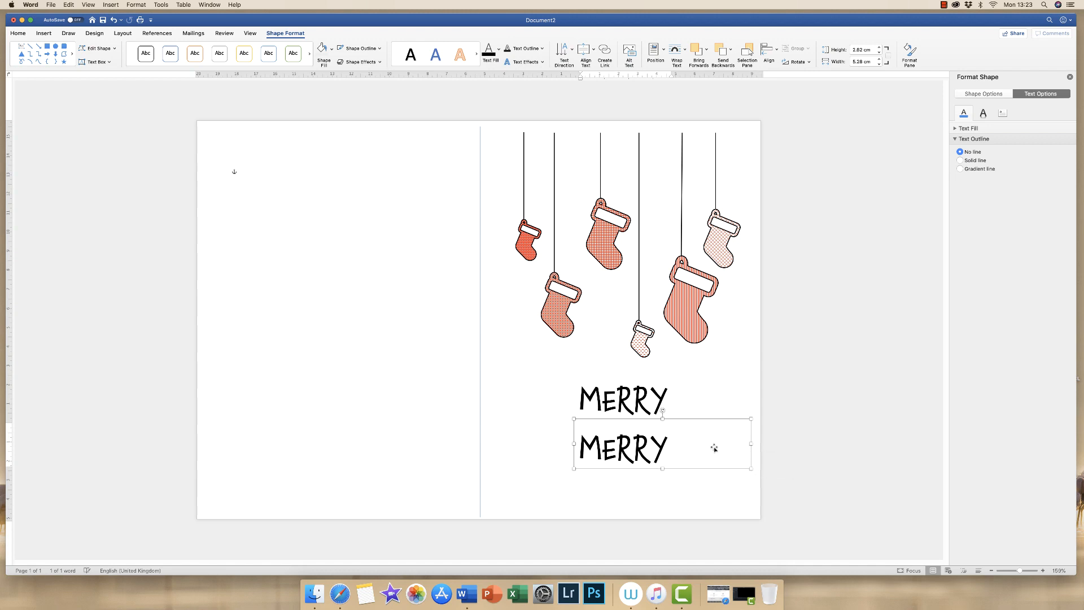
- Widen the copied text box to about 13 cm and replace its text with CHRISTMAS
left_click_drag(574, 443, 503, 443)
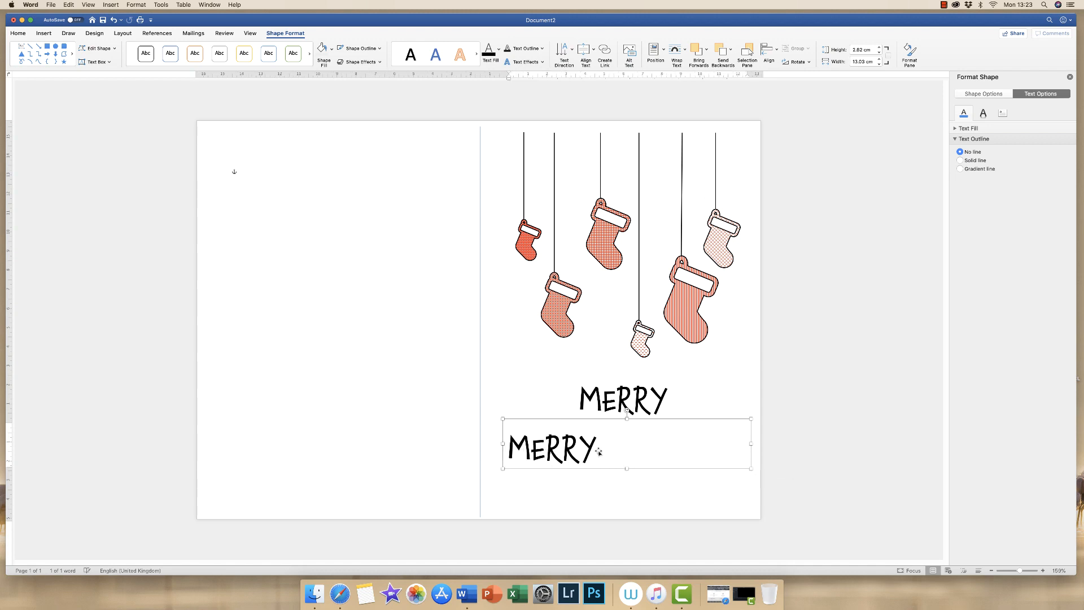
left_click(594, 447)
left_click_drag(594, 443, 514, 445)
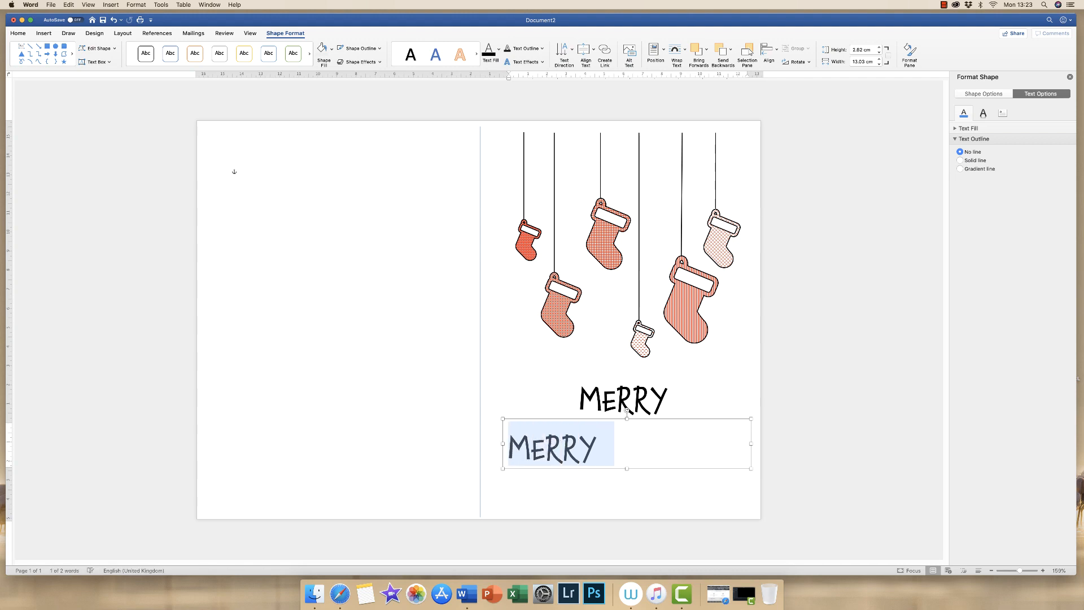
type("CHRISTMAS")
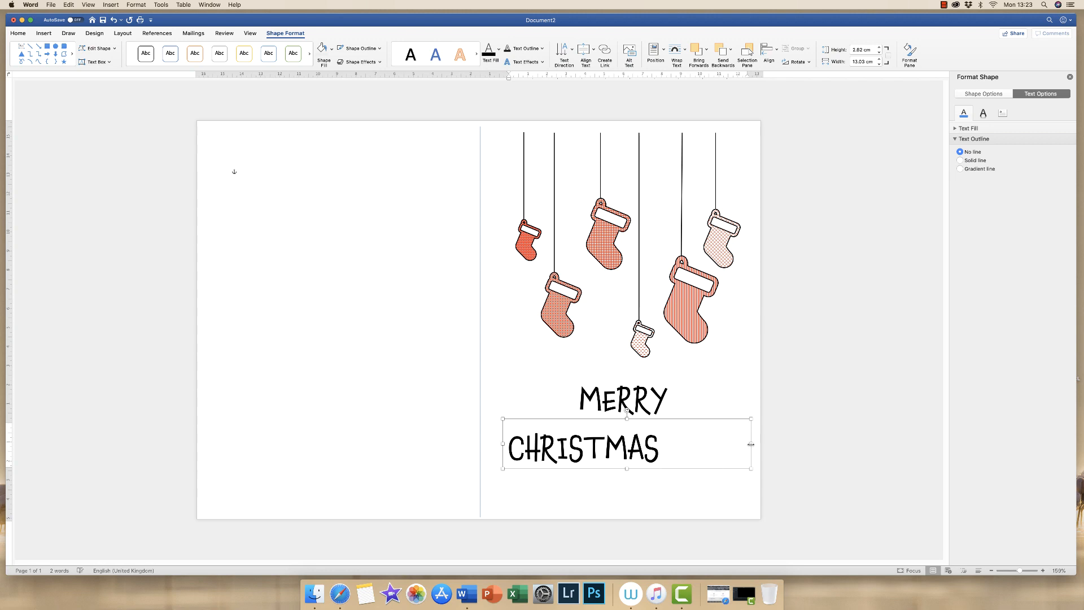
- Narrow the CHRISTMAS text box to about 8.7 cm and centre it beneath MERRY
left_click_drag(750, 444, 667, 447)
left_click_drag(584, 446, 620, 445)
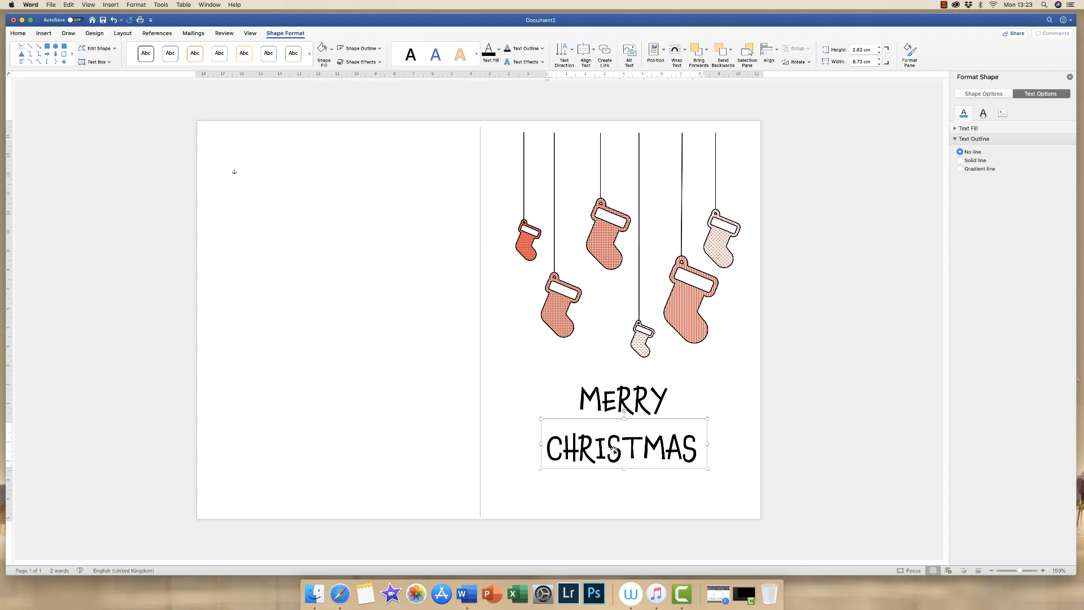
mouse_move(615, 451)
left_mouse_down()
mouse_move(625, 432)
mouse_move(619, 449)
left_mouse_up()
- Lower the MERRY text box so the word sits just above CHRISTMAS
left_click(625, 404)
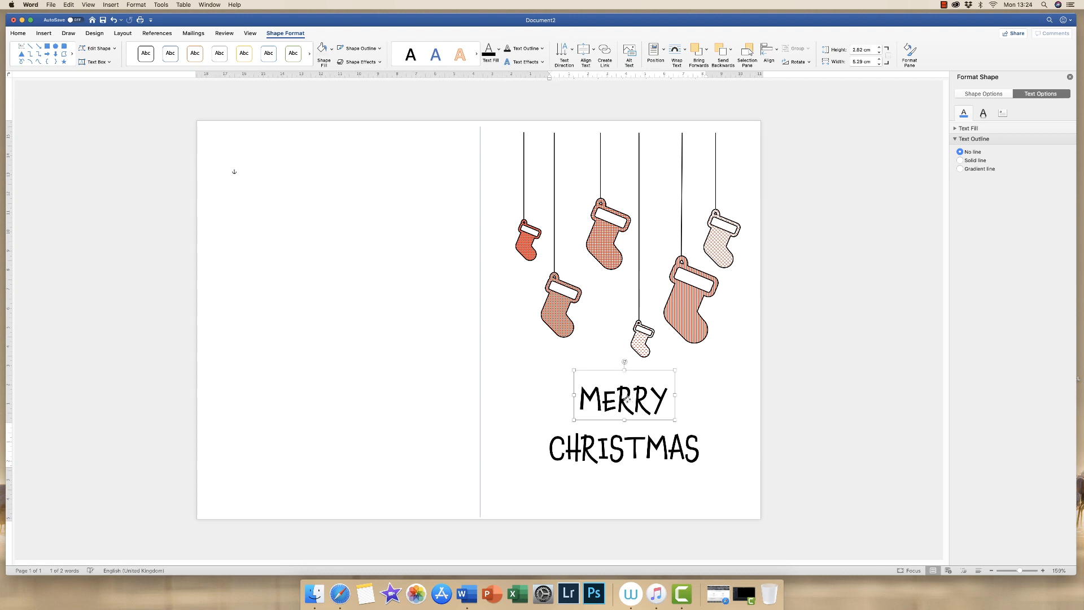
left_click_drag(626, 404, 628, 414)
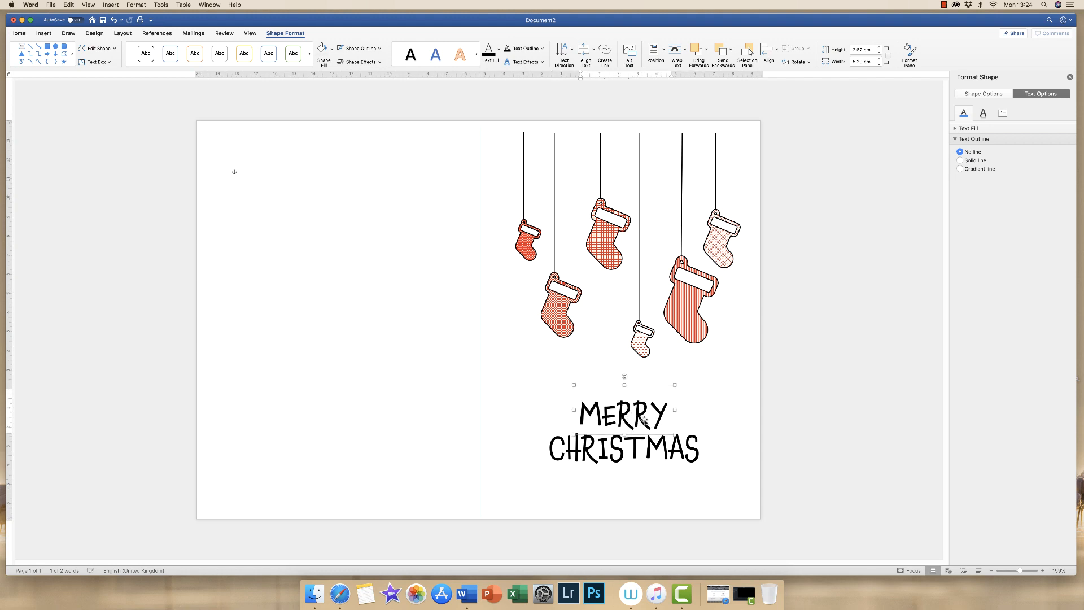
left_click(709, 361)
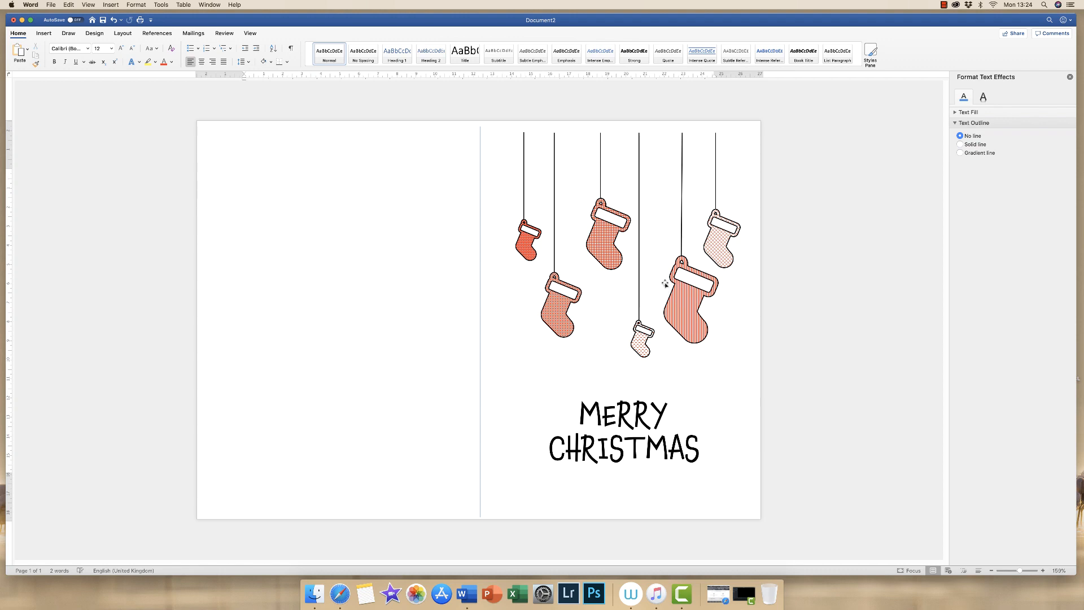
- Add a text box with a first name below the largest stocking and shrink it to about 1.4 by 0.7 cm
left_click(44, 34)
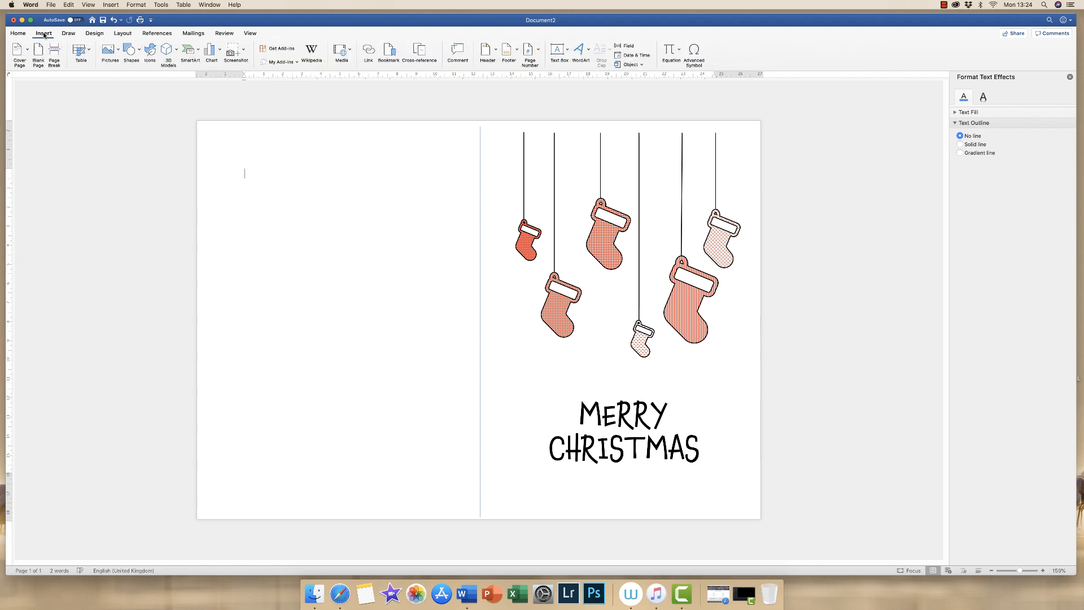
left_click(558, 53)
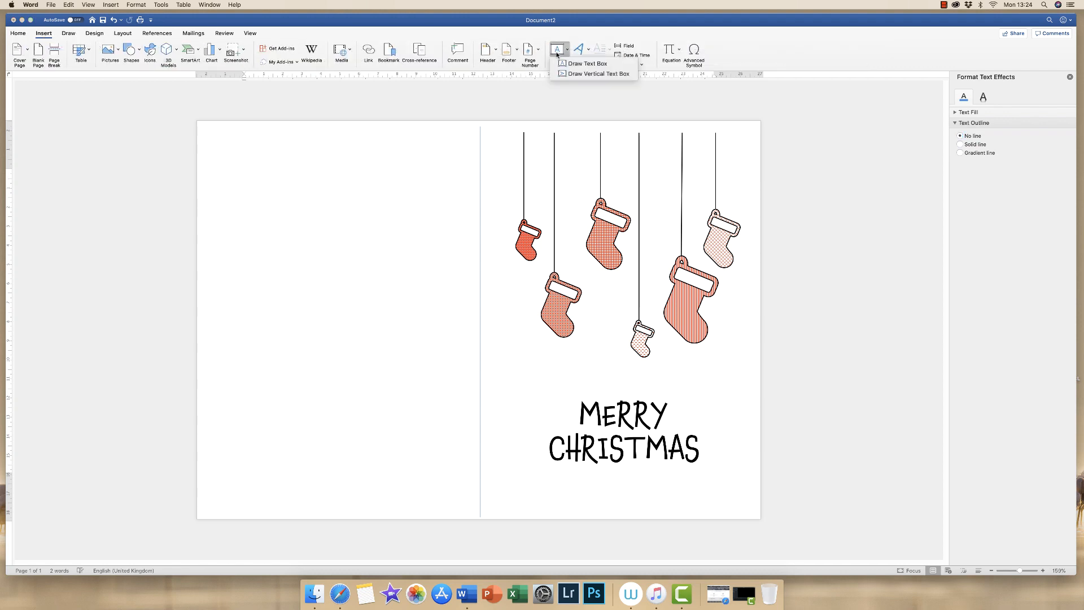
left_click(603, 64)
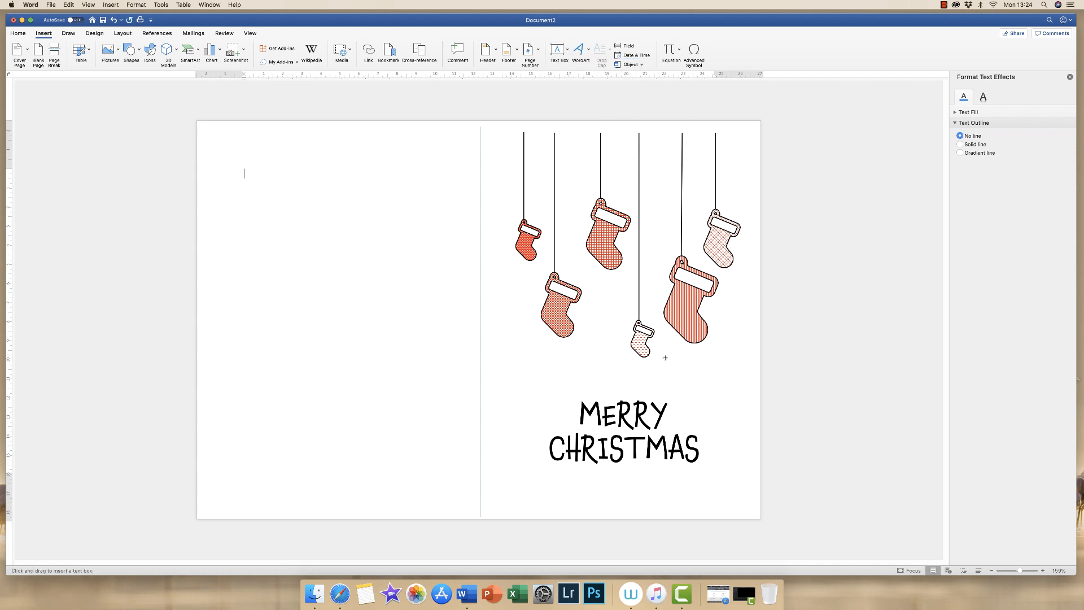
left_click_drag(665, 360, 736, 387)
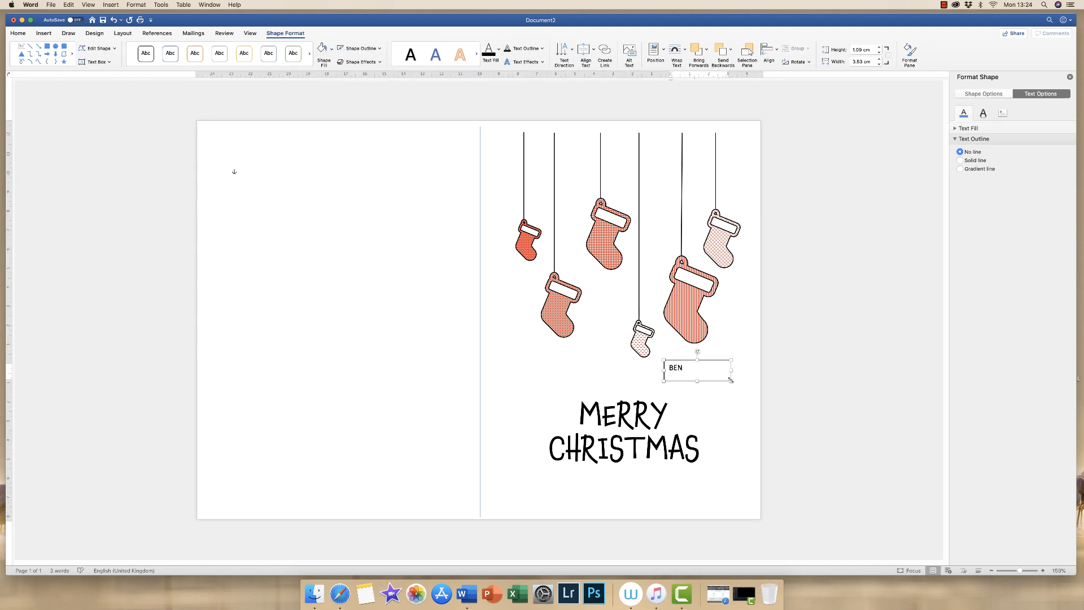
left_click_drag(730, 380, 687, 373)
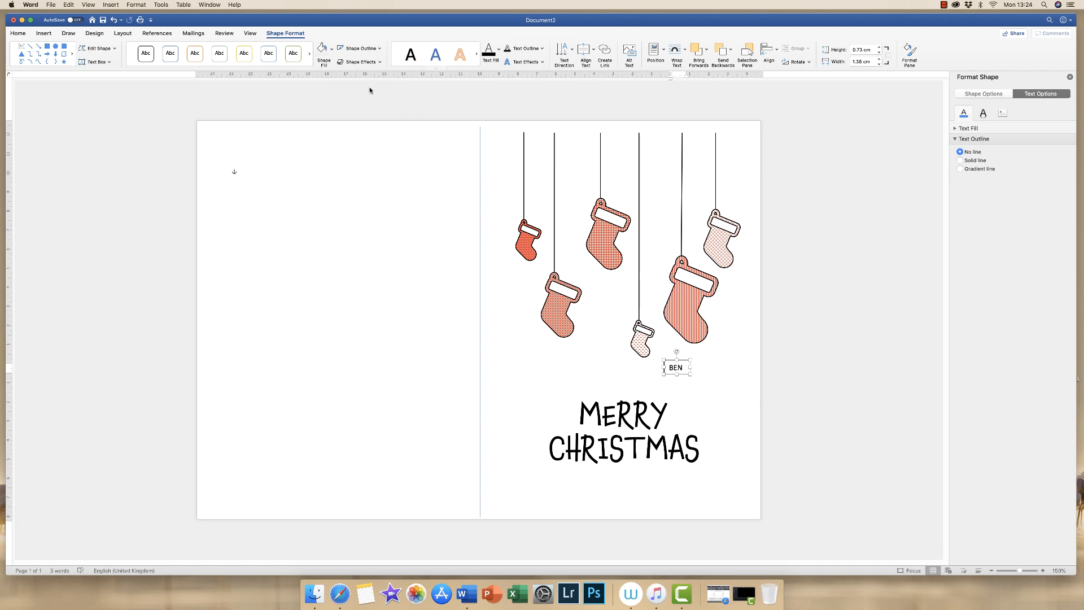
- Remove the outline and the fill from the name text box
left_click(379, 49)
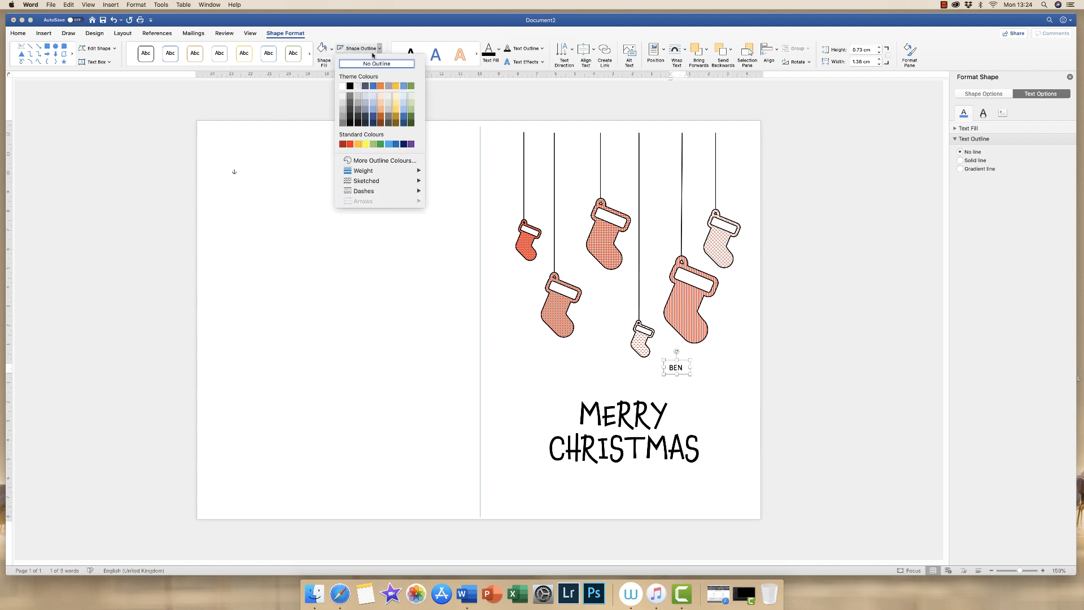
left_click(353, 64)
left_click(332, 49)
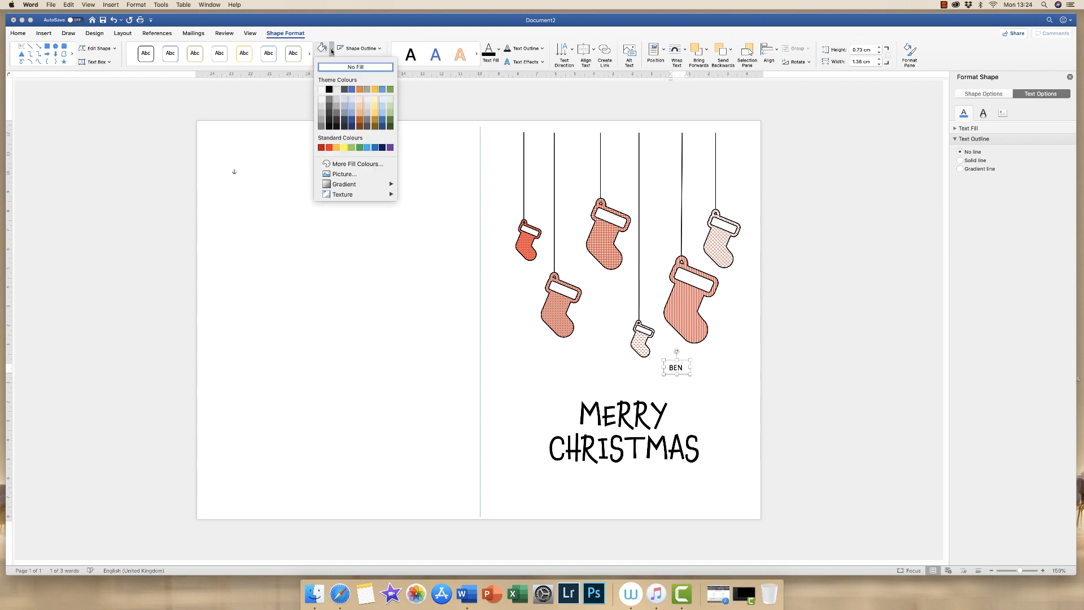
left_click(337, 68)
left_click(700, 376)
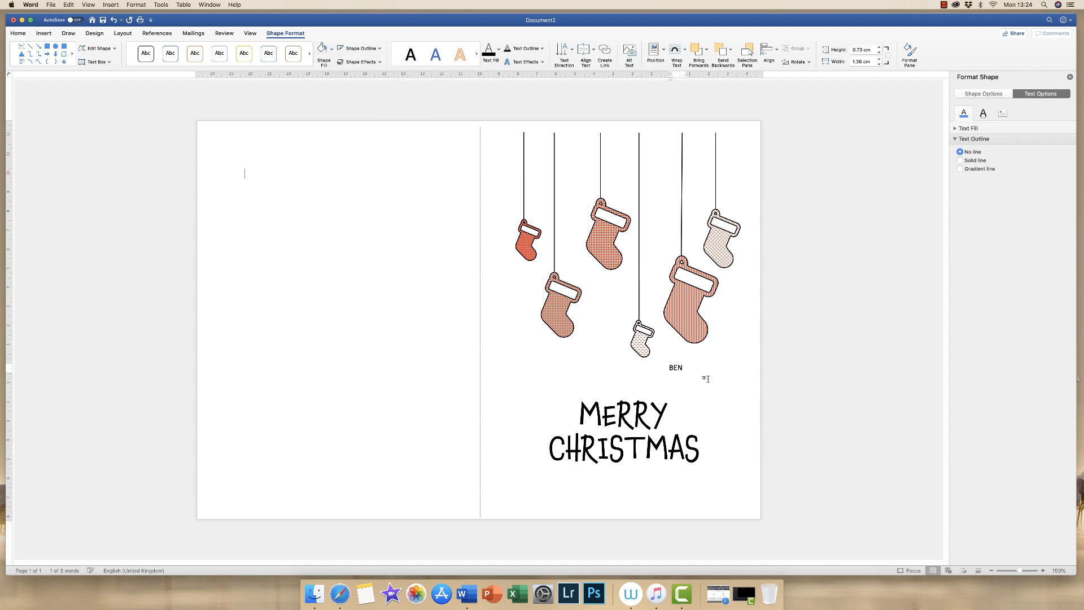
- Rotate the name text box to match the tilt of the largest stocking and place it on the white cuff
left_click(676, 367)
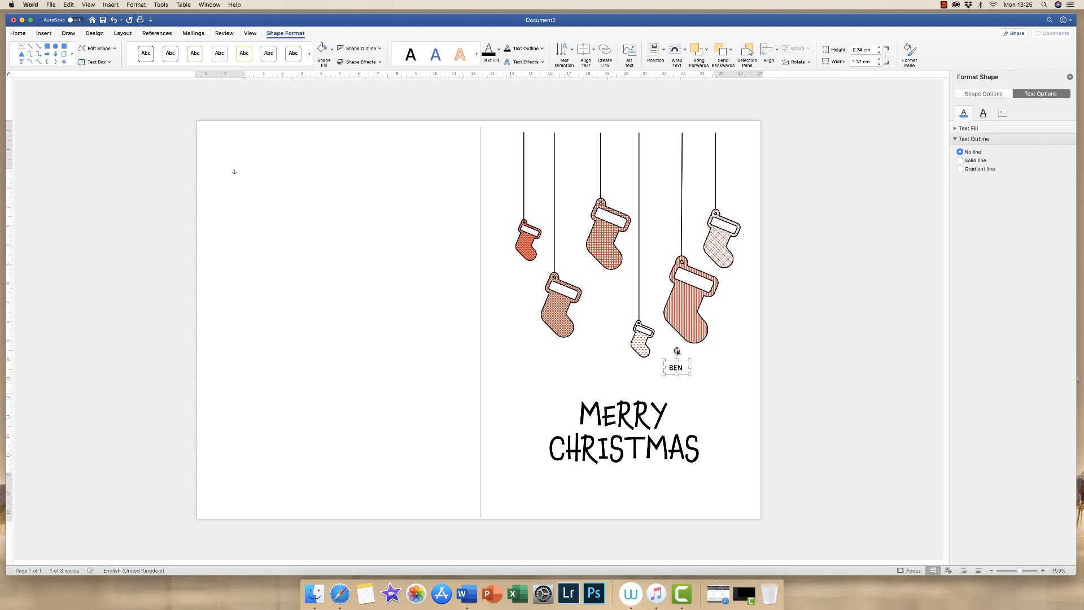
left_click_drag(678, 351, 694, 280)
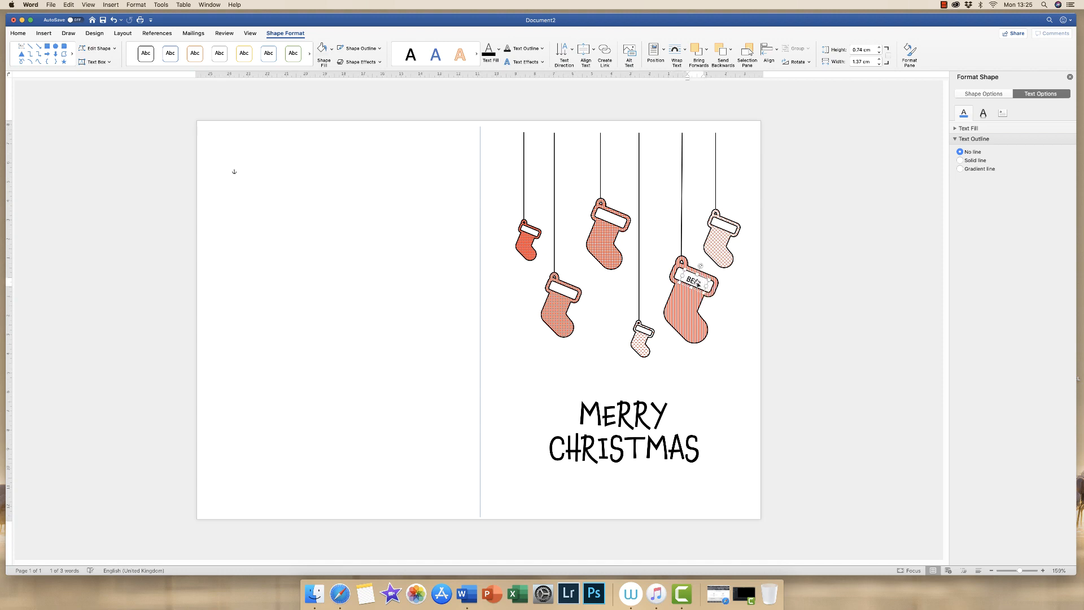
key("super+z")
left_click_drag(702, 291, 705, 292)
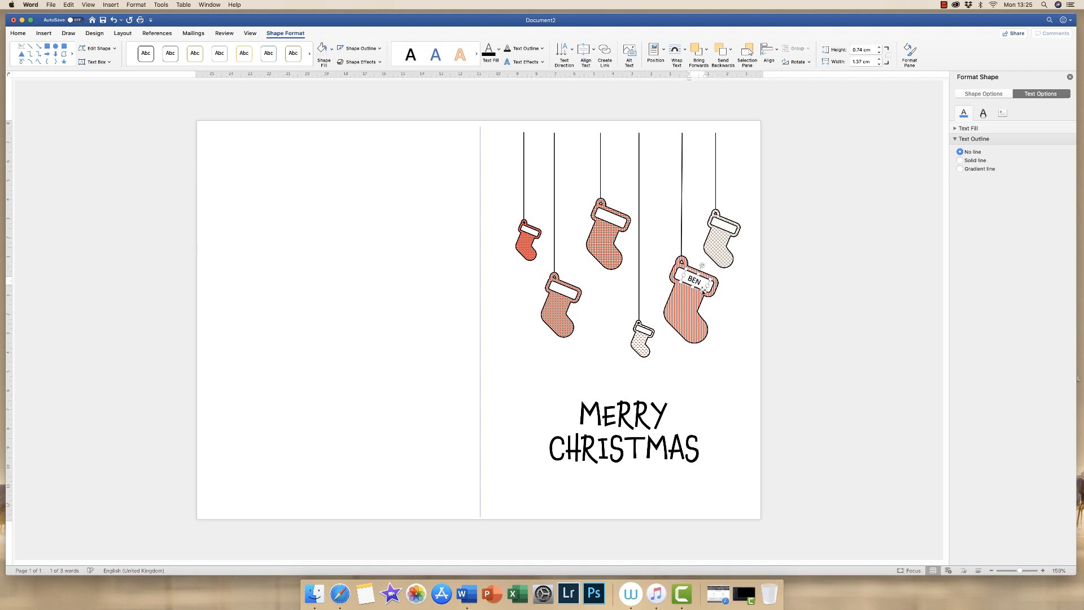
left_click(726, 312)
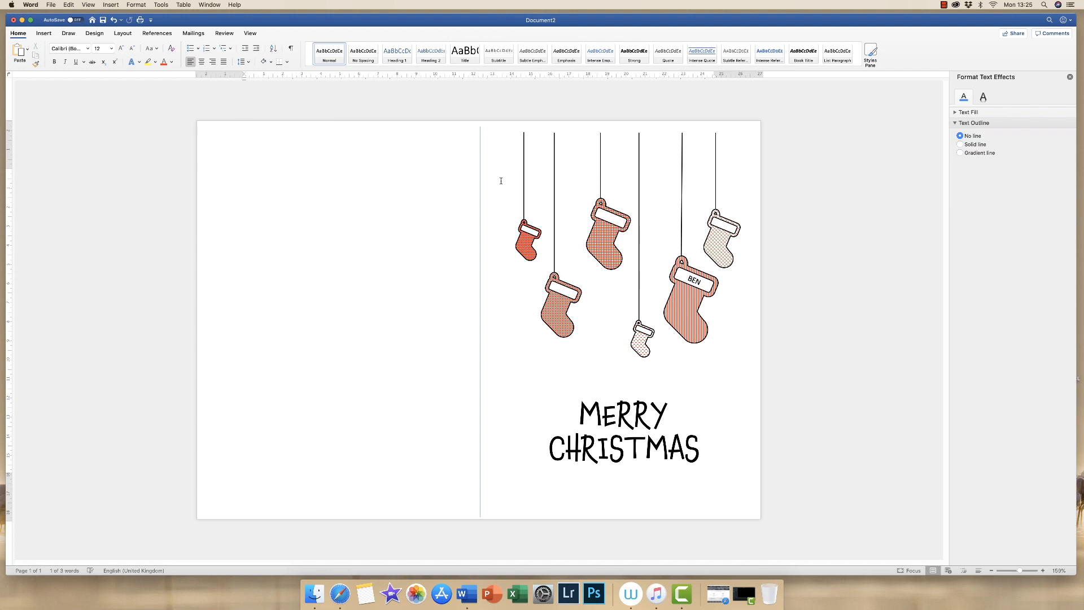
- Draw a rectangle over the largest stocking's cuff, tilt it to match and resize it to about 2.3 by 0.7 cm
left_click(44, 33)
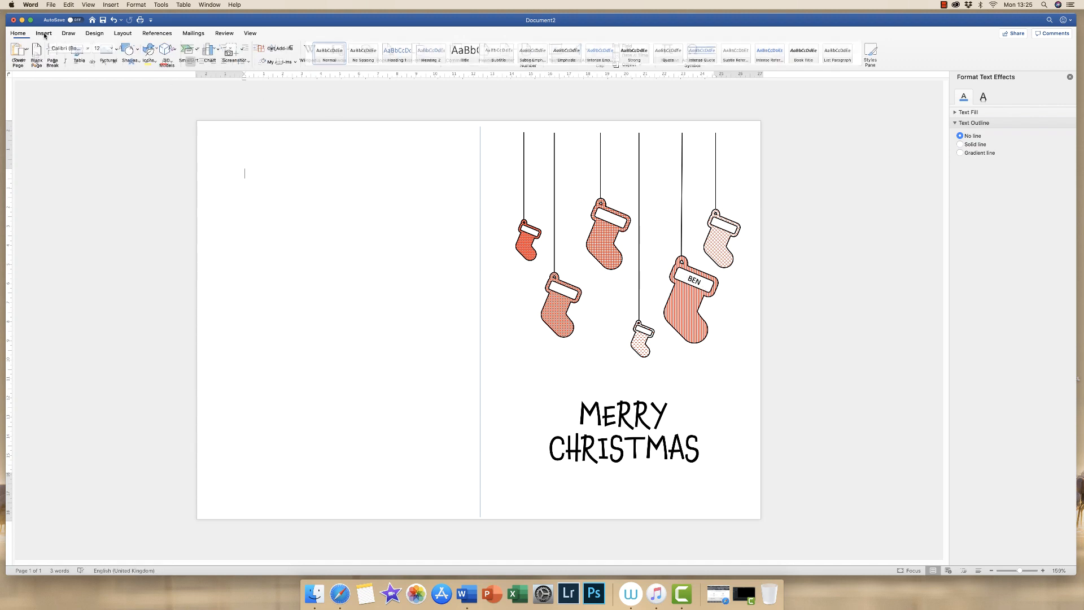
left_click(131, 54)
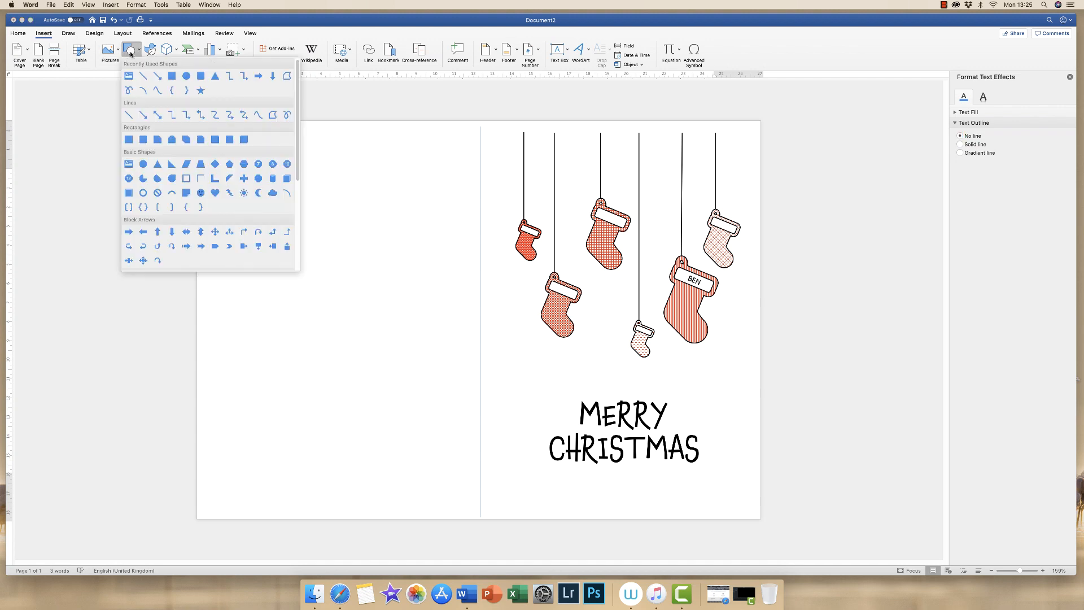
left_click(172, 79)
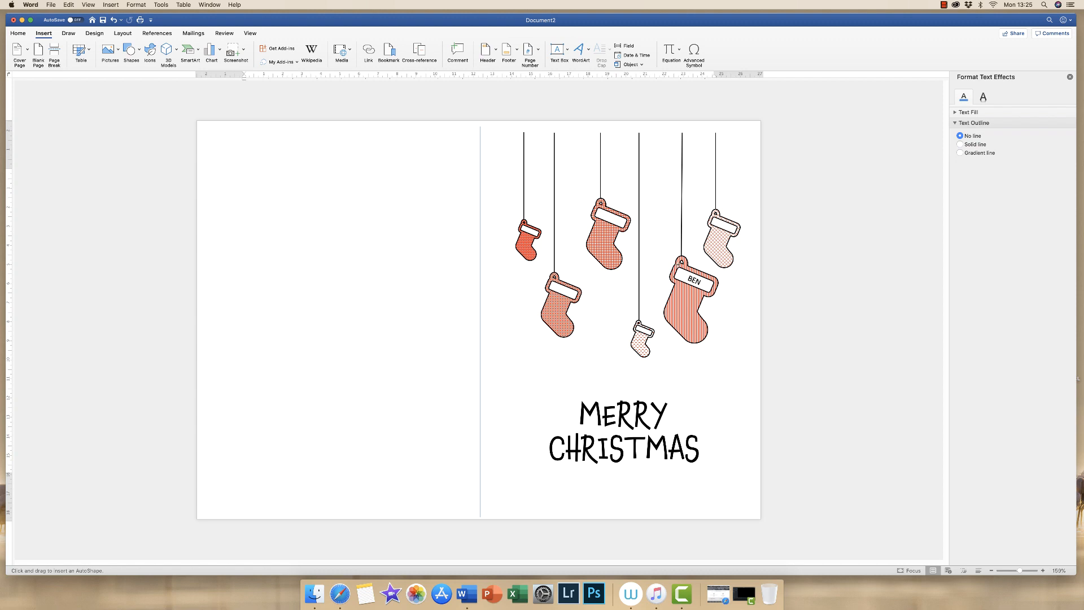
left_click_drag(676, 264, 725, 280)
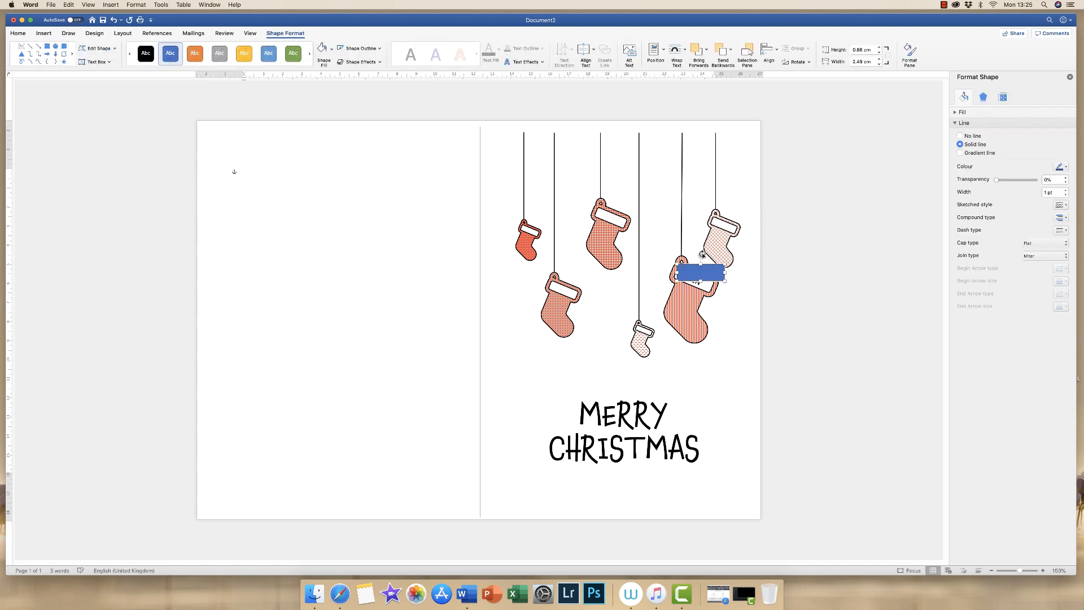
left_click_drag(701, 254, 696, 278)
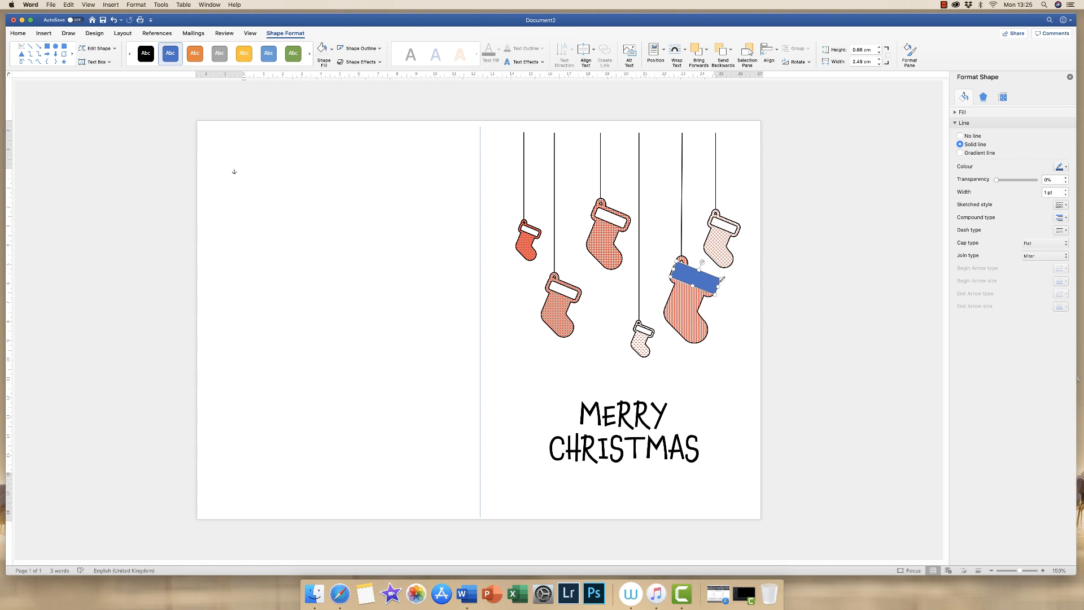
left_click_drag(719, 279, 716, 281)
left_click(741, 284)
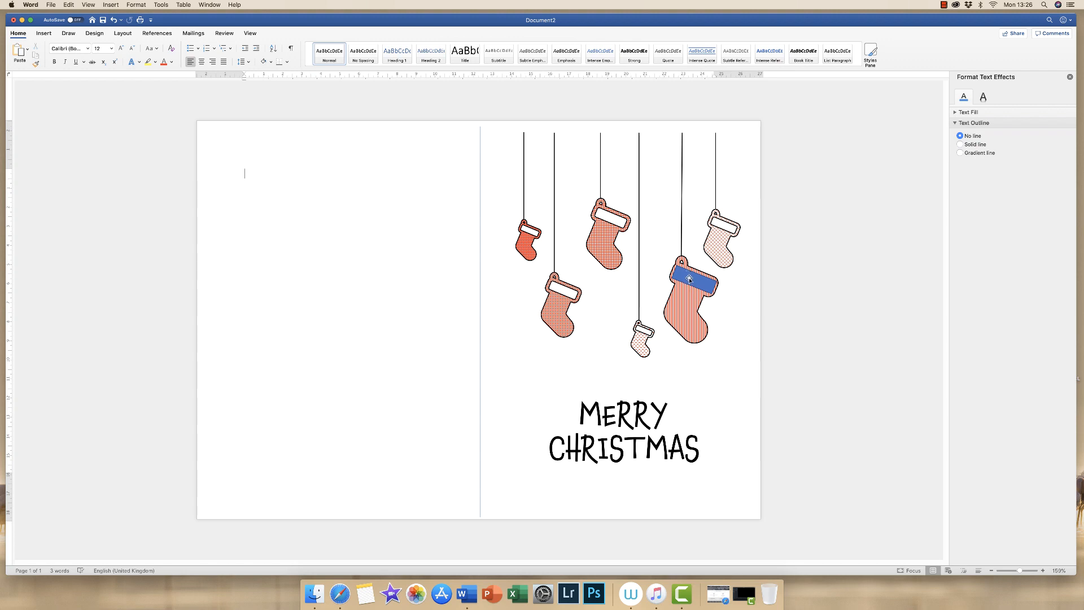
- Send the blue rectangle on the largest stocking's cuff to the back
left_click(689, 279)
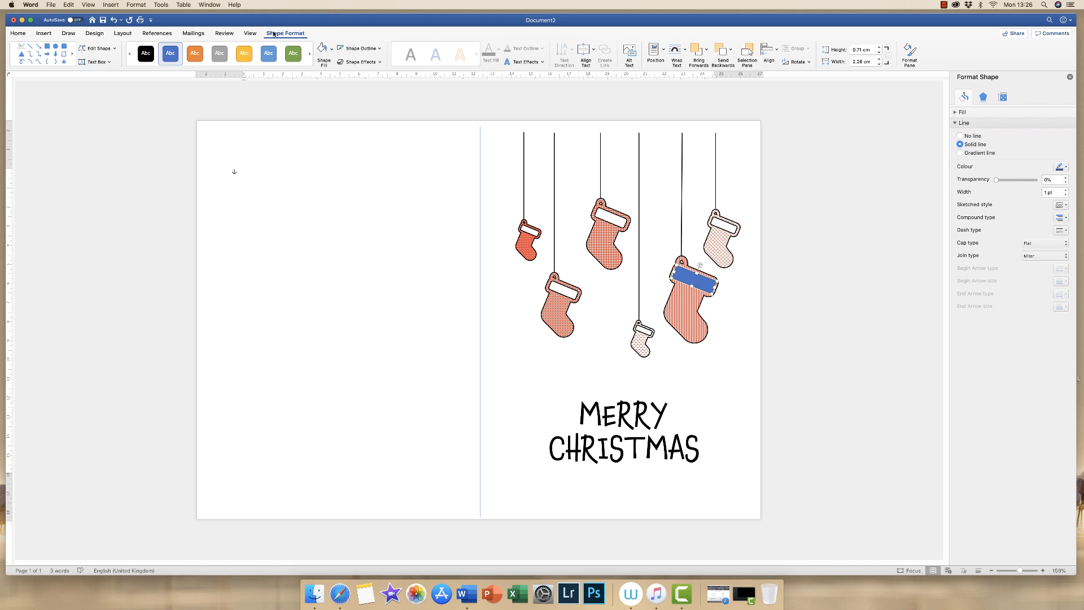
left_click(732, 52)
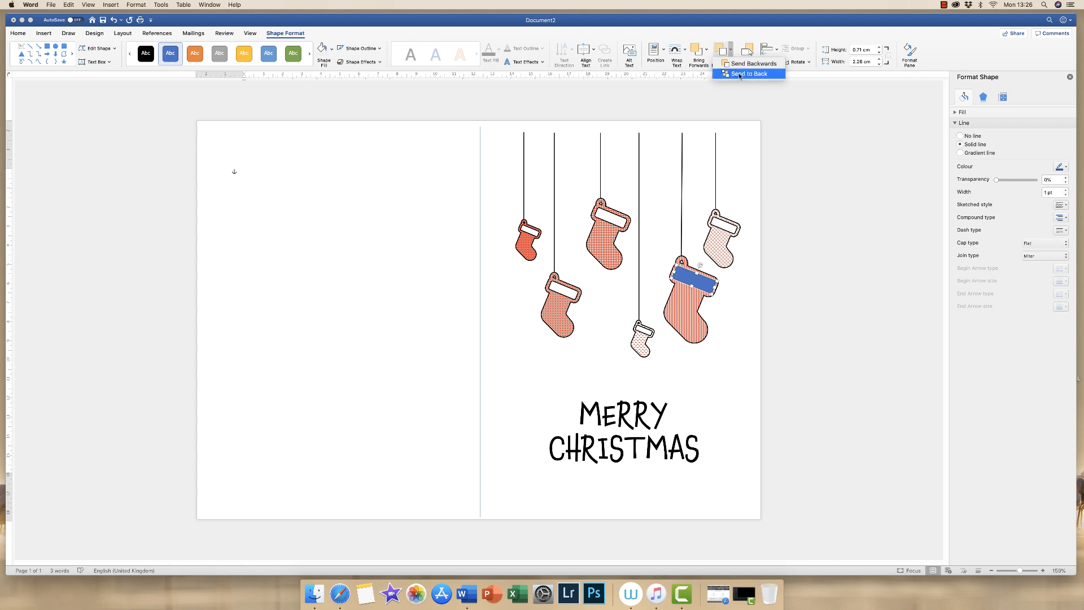
left_click(739, 74)
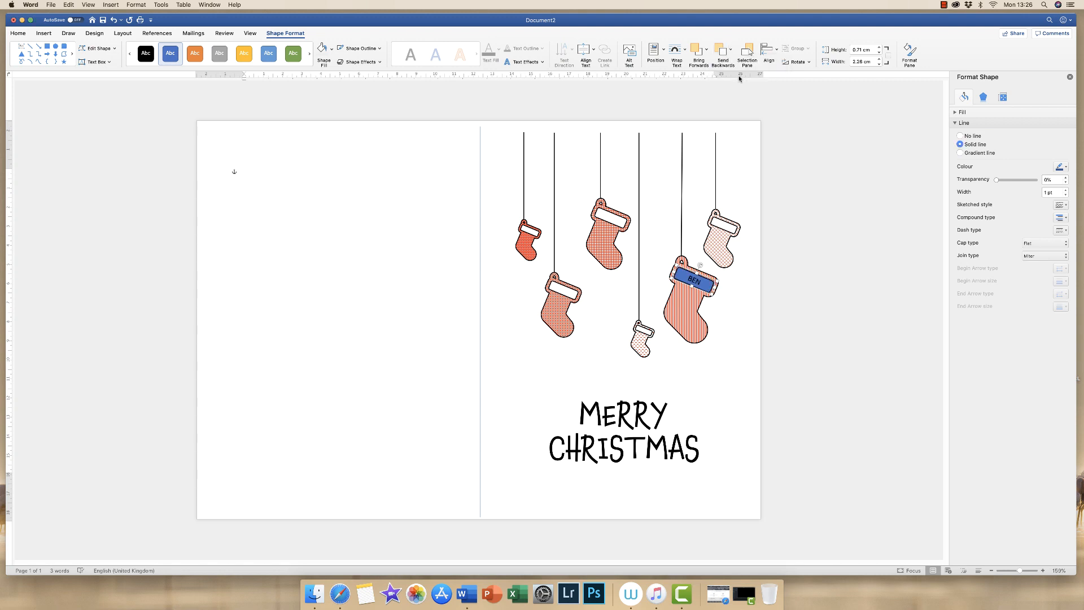
left_click(748, 292)
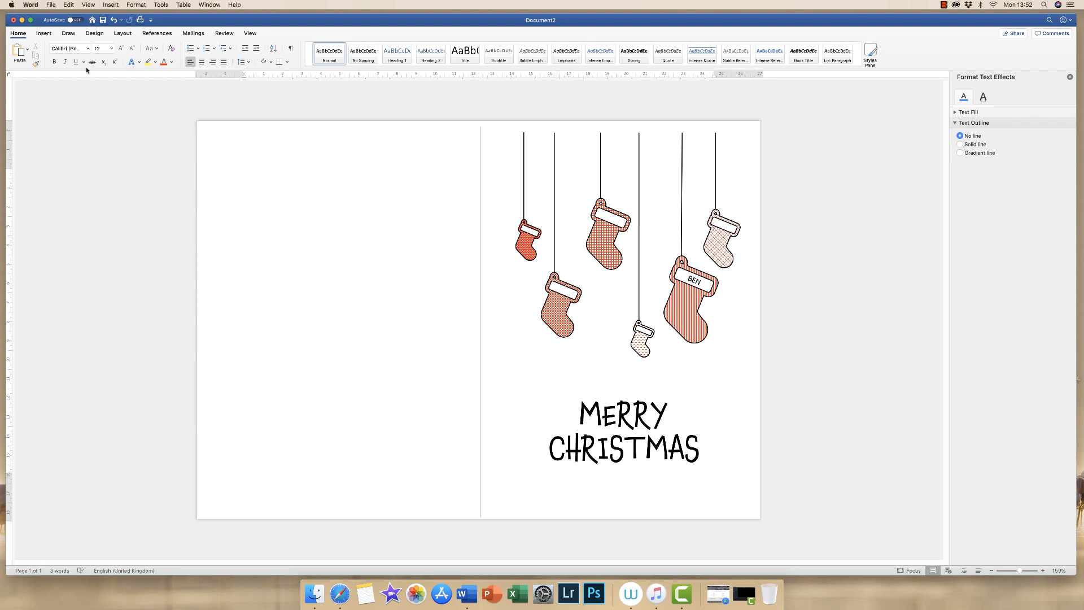
- Draw a text box about 8.1 by 2.6 cm on the card's blank back half and enter BRAND NAME
left_click(43, 33)
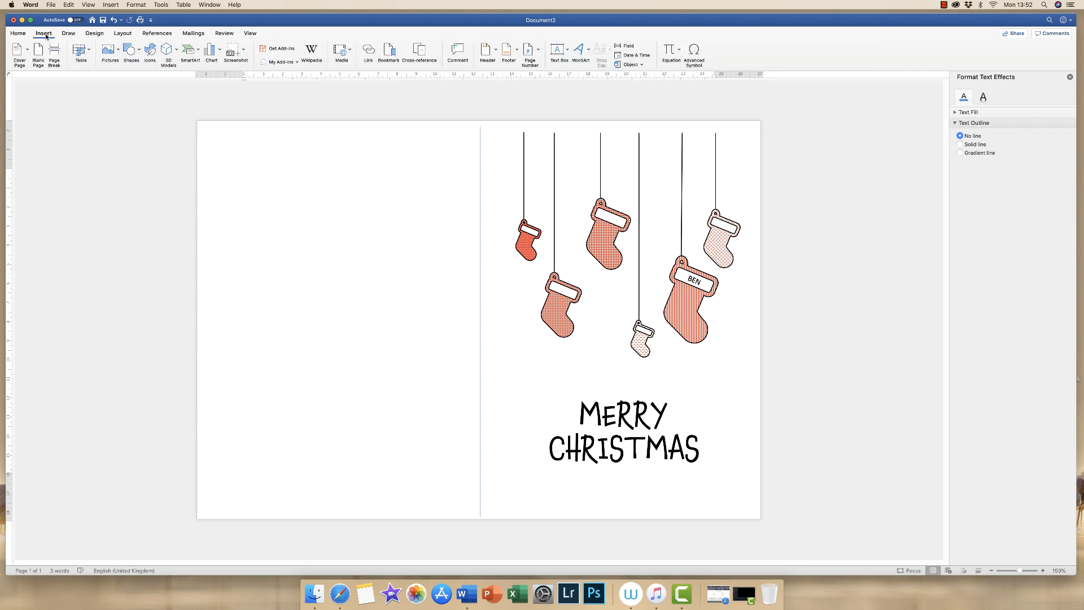
left_click(559, 54)
left_click(578, 65)
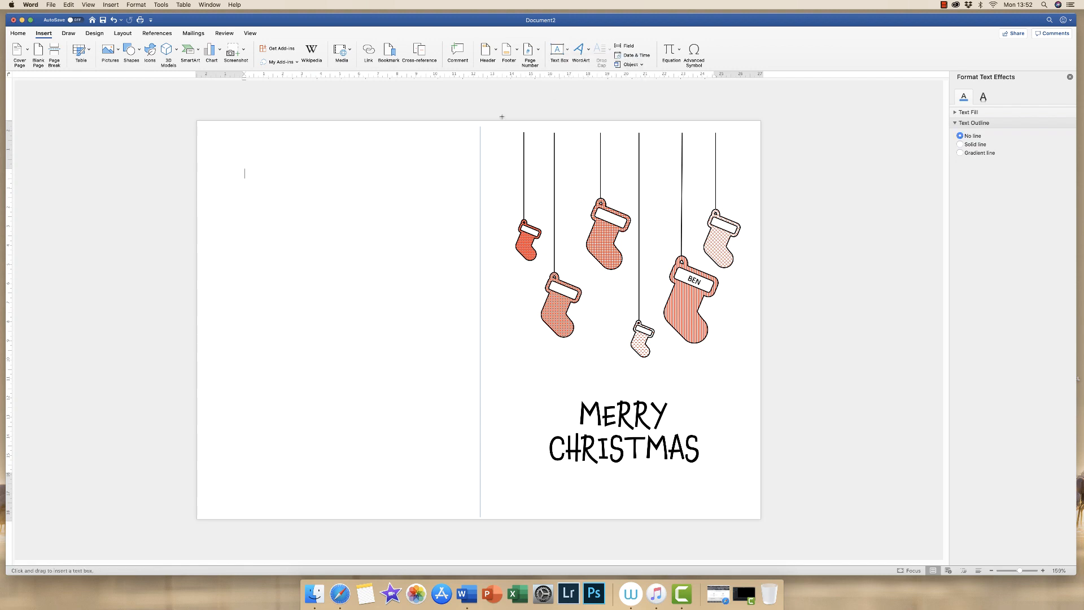
left_click_drag(261, 248, 416, 297)
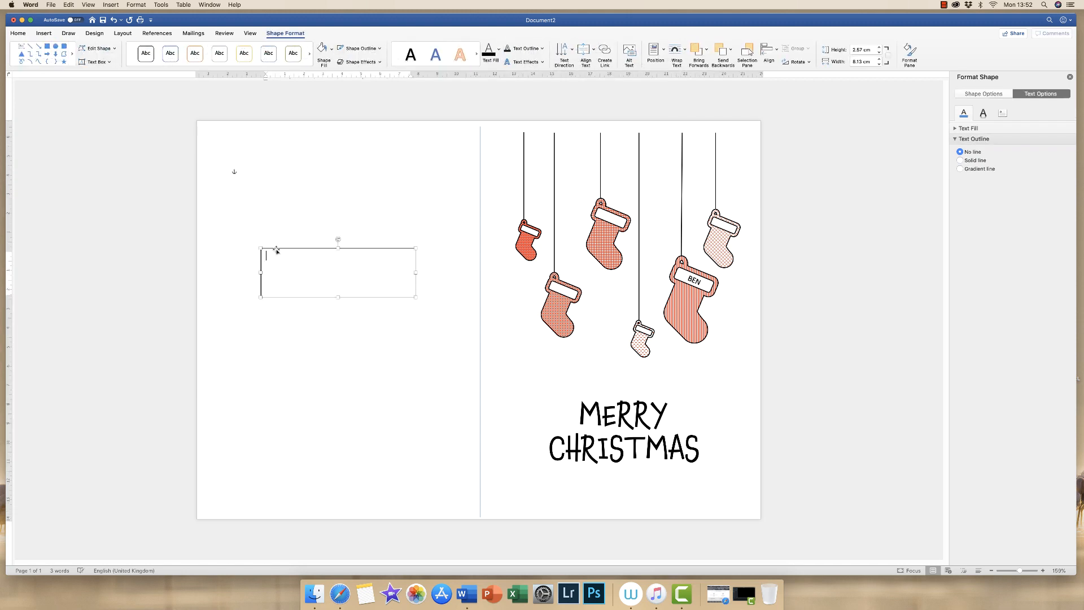
type("BRAND NAME")
- Centre the BRAND NAME text in its box and format it in the Chaloops font at 22 pt
left_click_drag(313, 255, 269, 255)
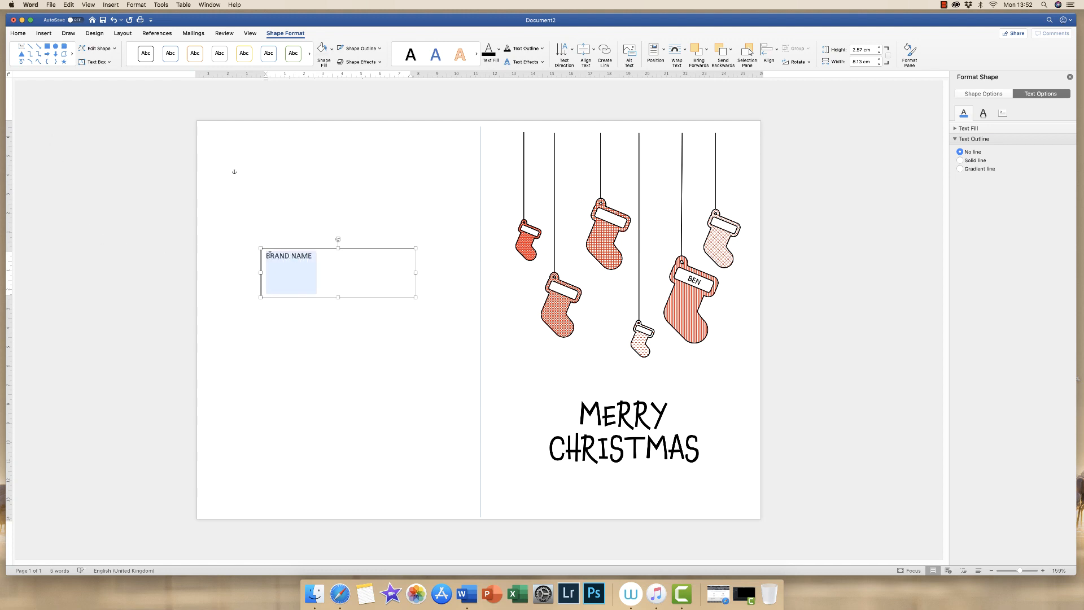
left_click(18, 32)
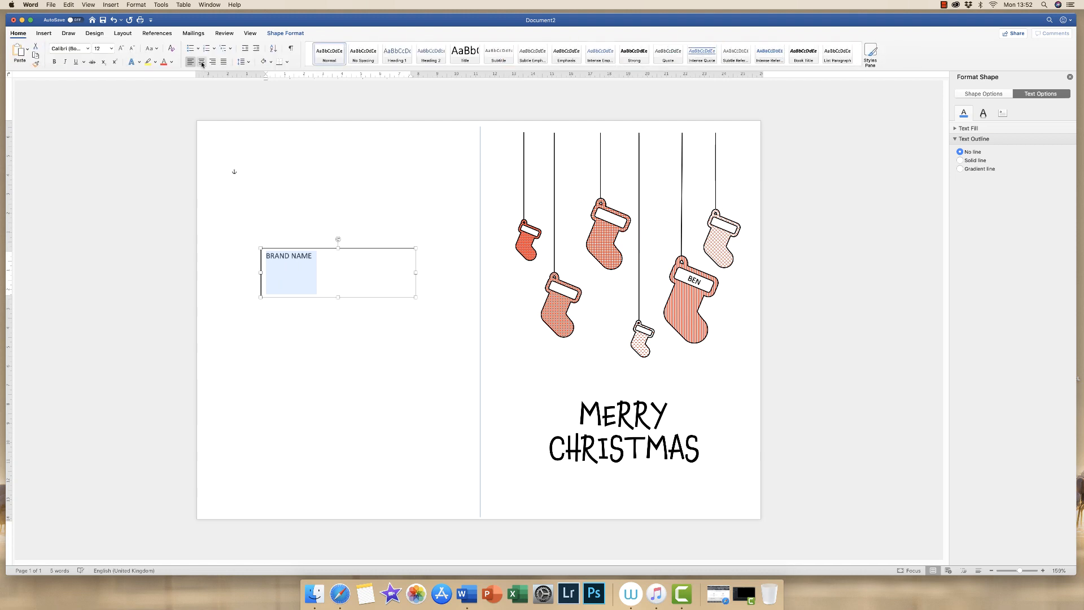
left_click(202, 62)
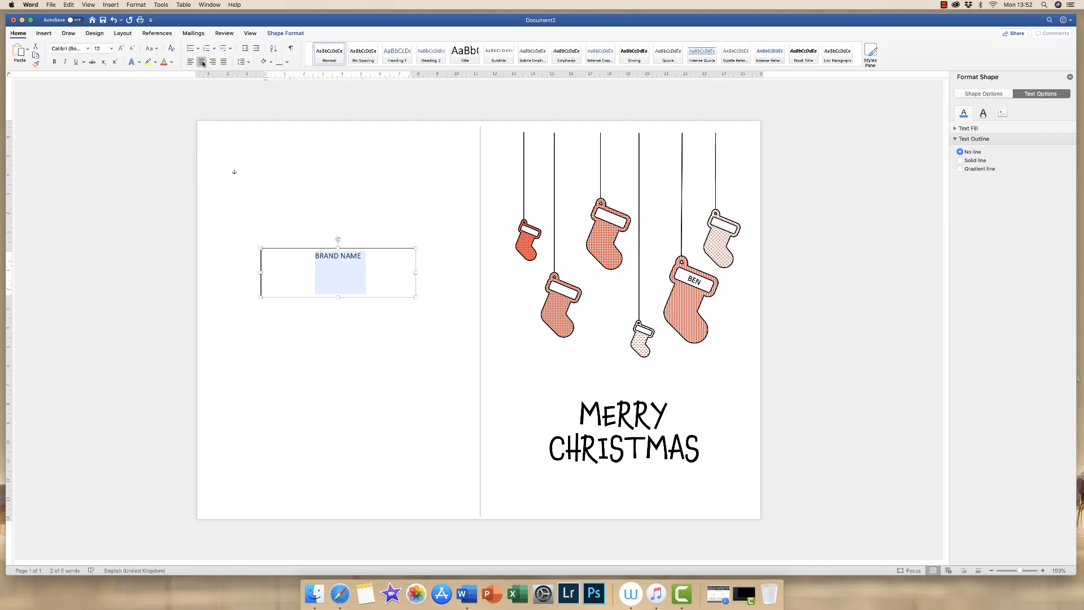
left_click(88, 49)
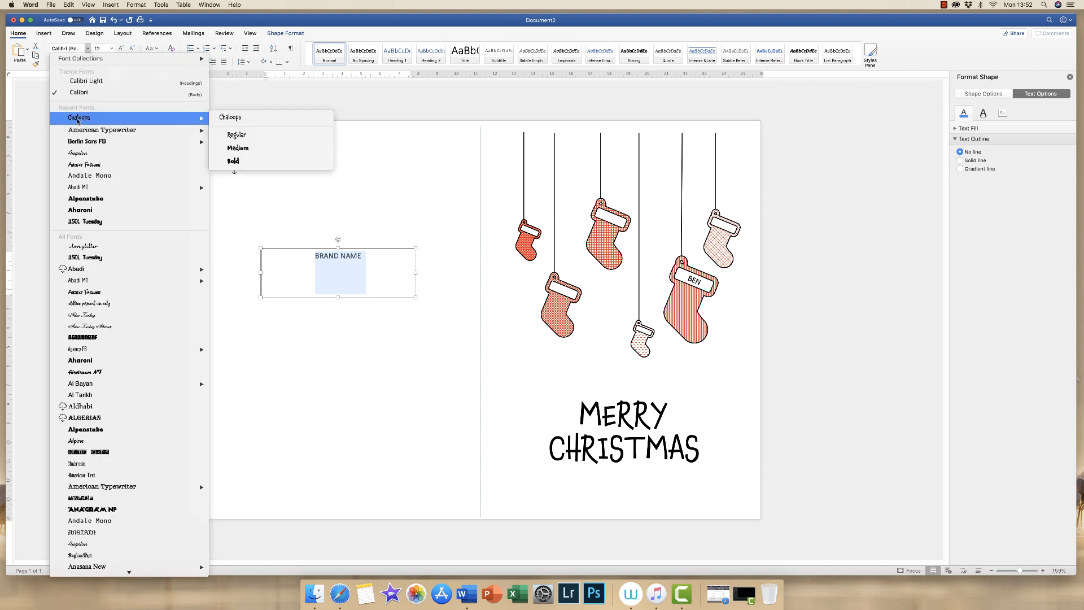
left_click(78, 118)
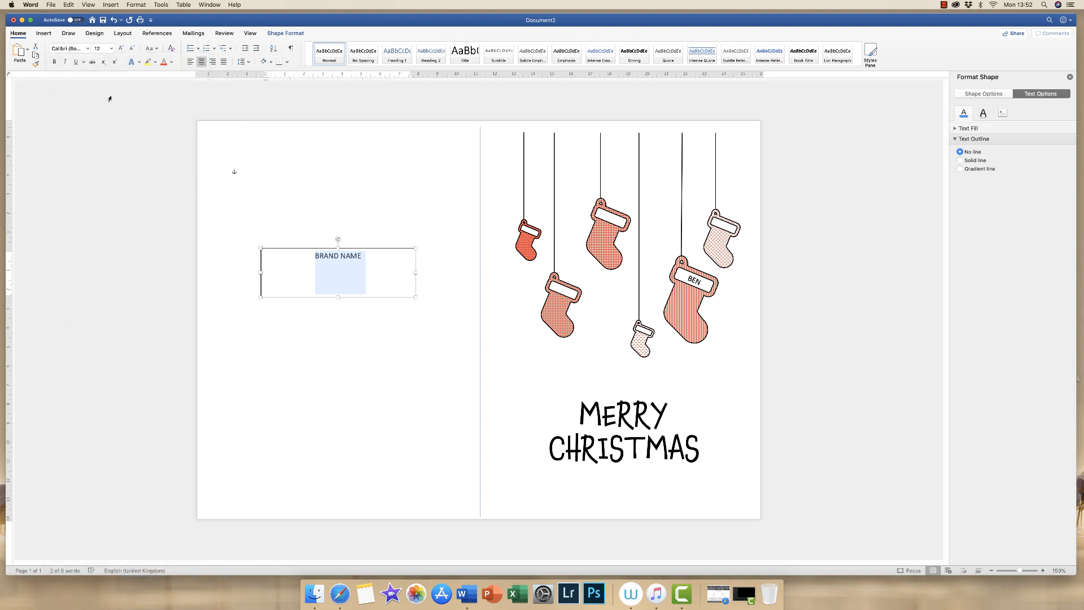
left_click(120, 50)
left_click(120, 49)
left_click(121, 50)
left_click(120, 50)
left_click(119, 51)
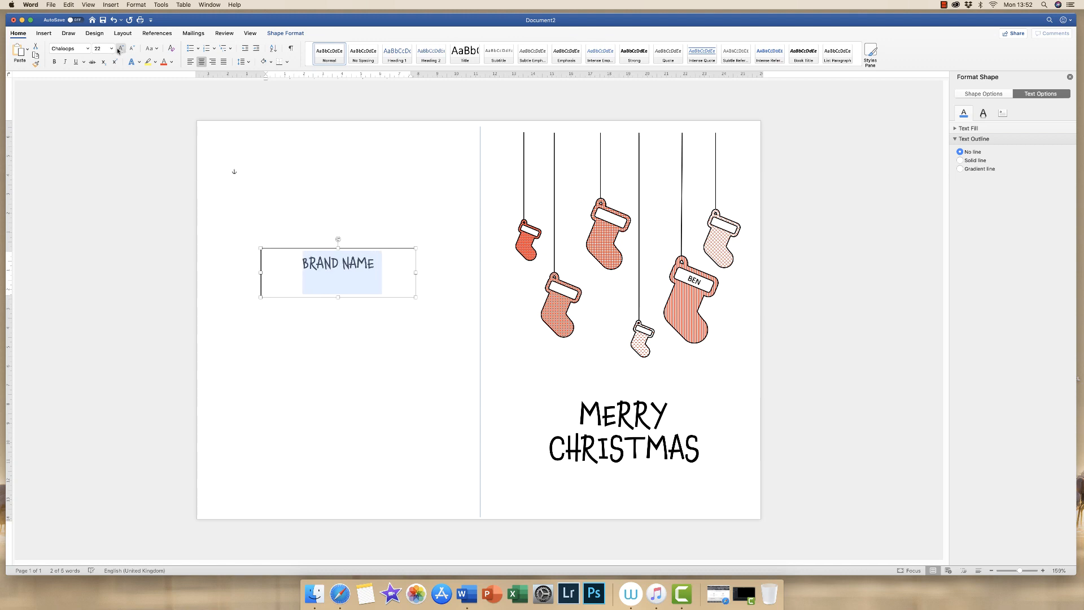
- Resize the BRAND NAME text box to fit closely around its text, about 8.4 by 1.5 cm
left_click(332, 321)
left_click(338, 298)
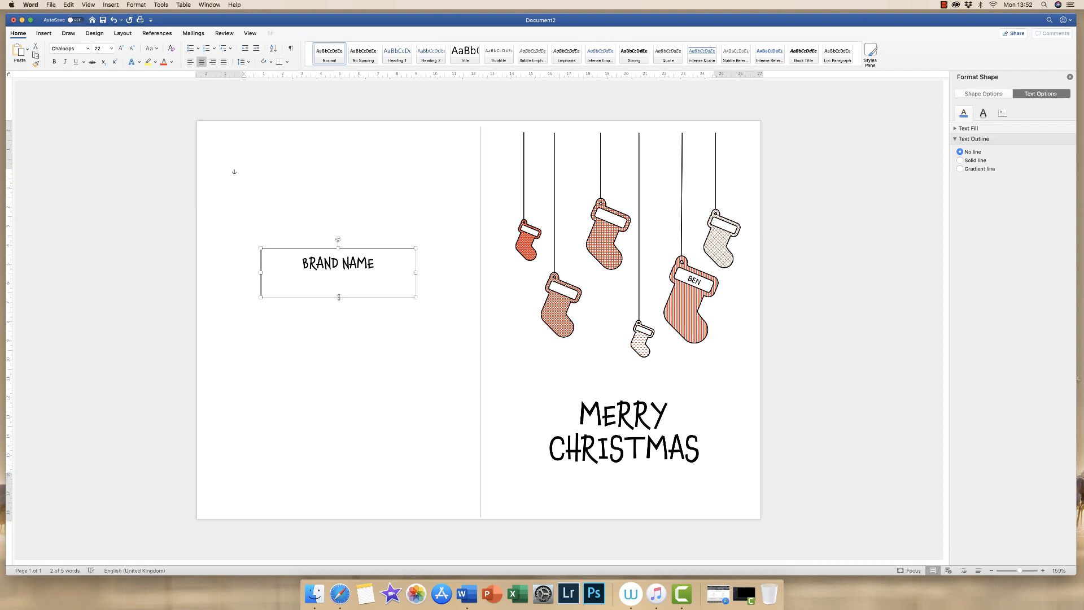
left_click_drag(339, 297, 338, 276)
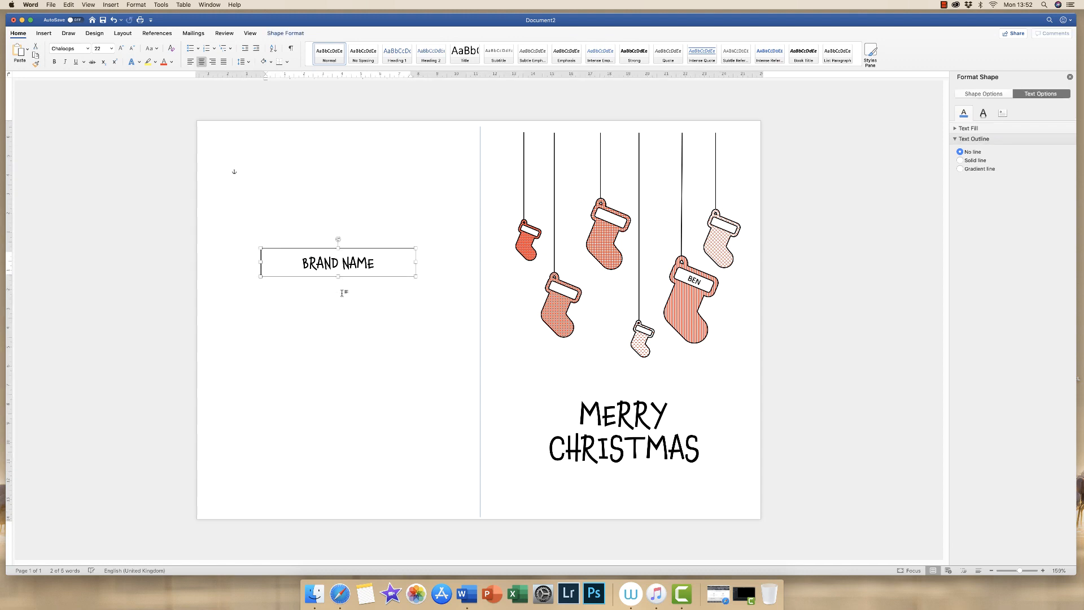
left_click(358, 287)
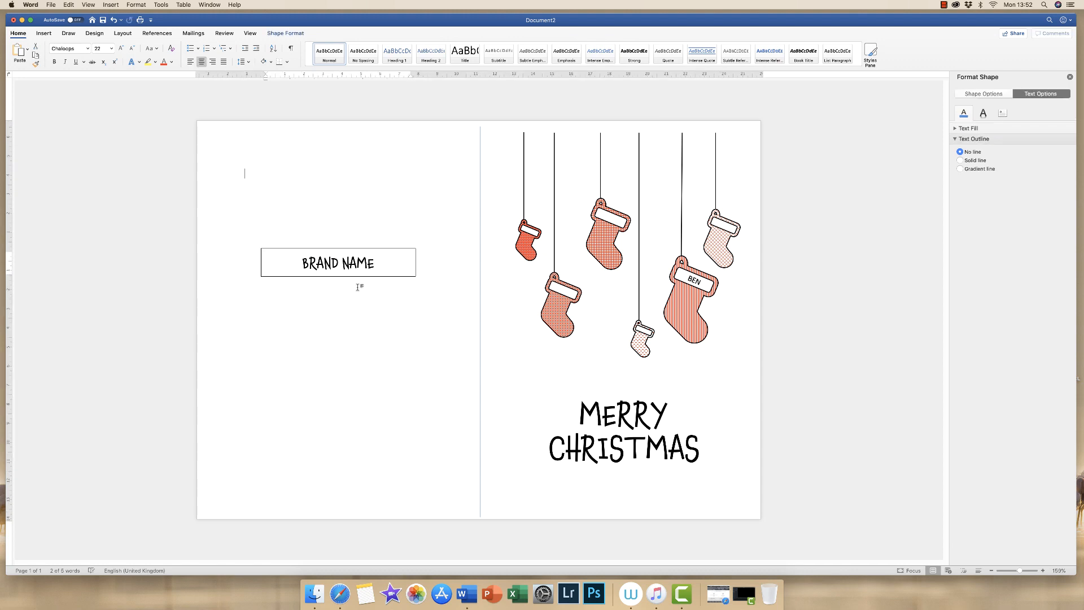
left_click(335, 263)
mouse_move(261, 262)
left_mouse_down()
mouse_move(282, 261)
mouse_move(256, 262)
left_mouse_up()
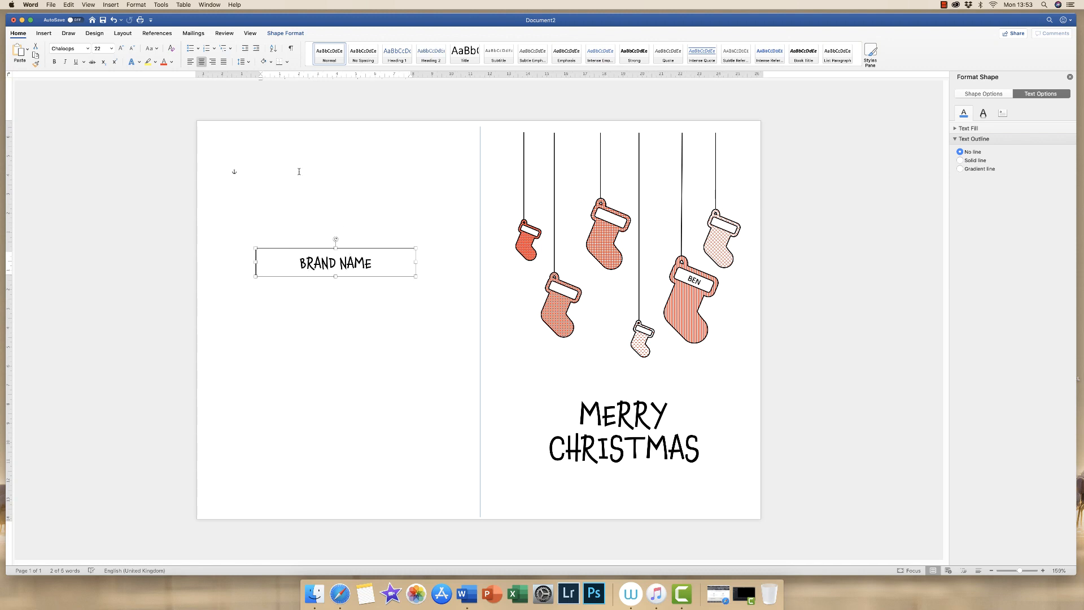
- Remove the outline from the BRAND NAME text box
left_click(285, 33)
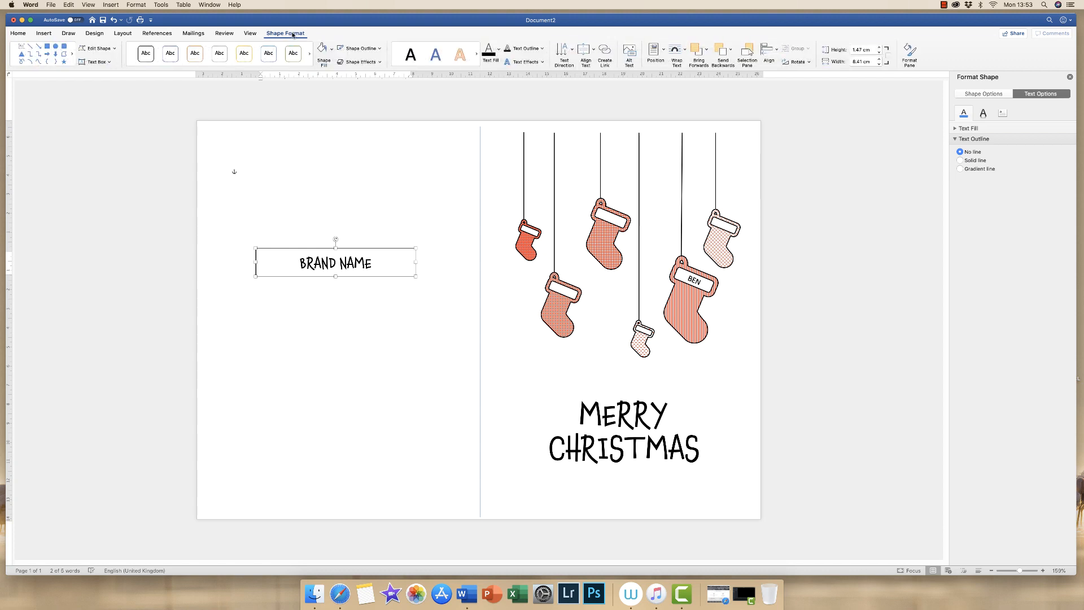
left_click(371, 50)
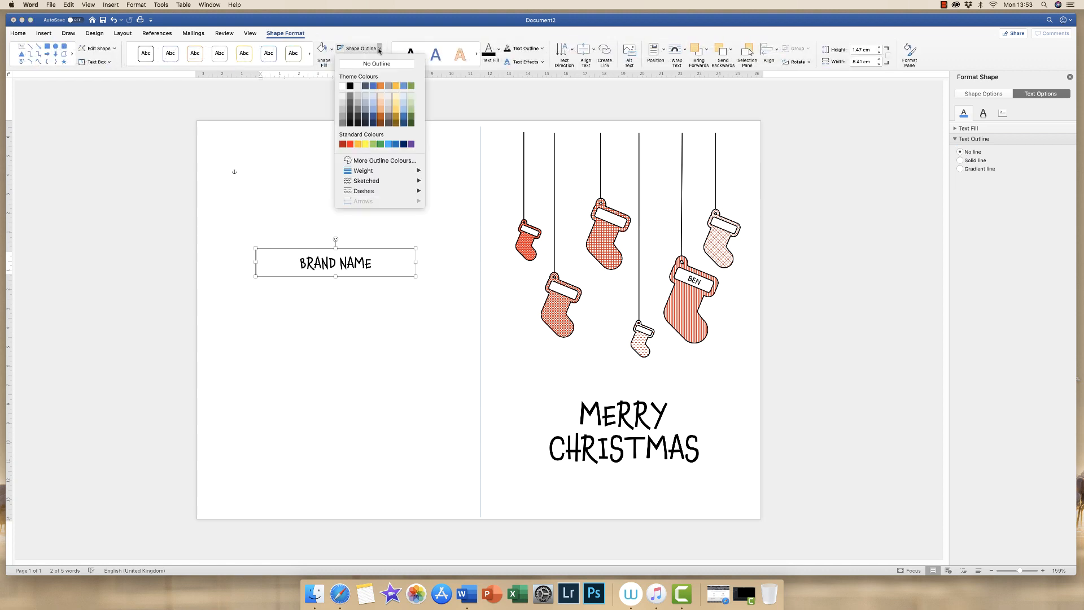
left_click(374, 64)
left_click(338, 312)
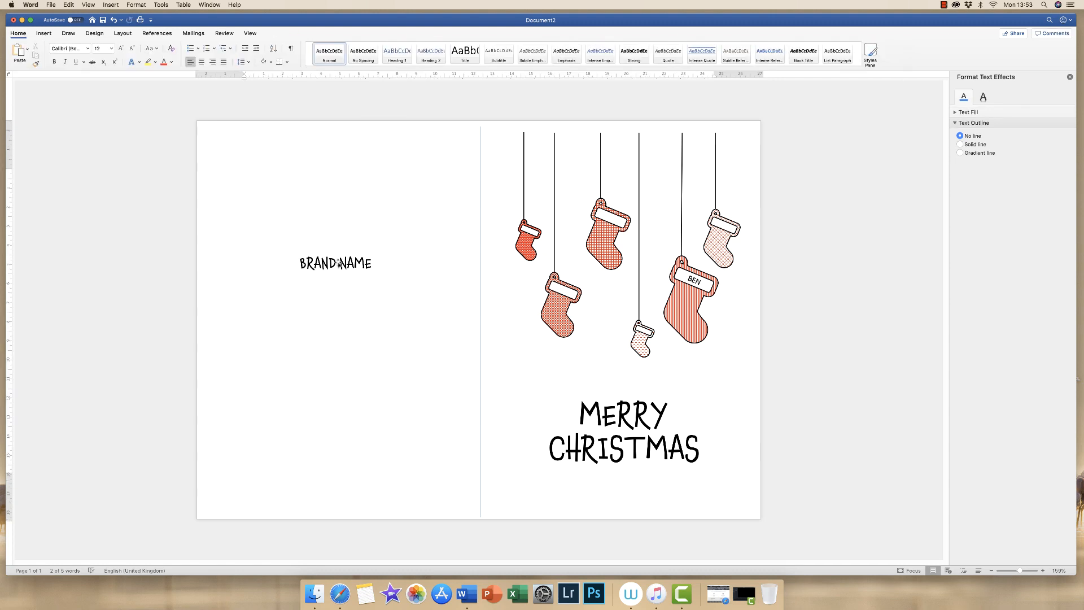
- Move the BRAND NAME text box down to roughly the middle of the card's back half
left_click(338, 263)
left_click_drag(342, 265, 350, 297)
left_click(350, 324)
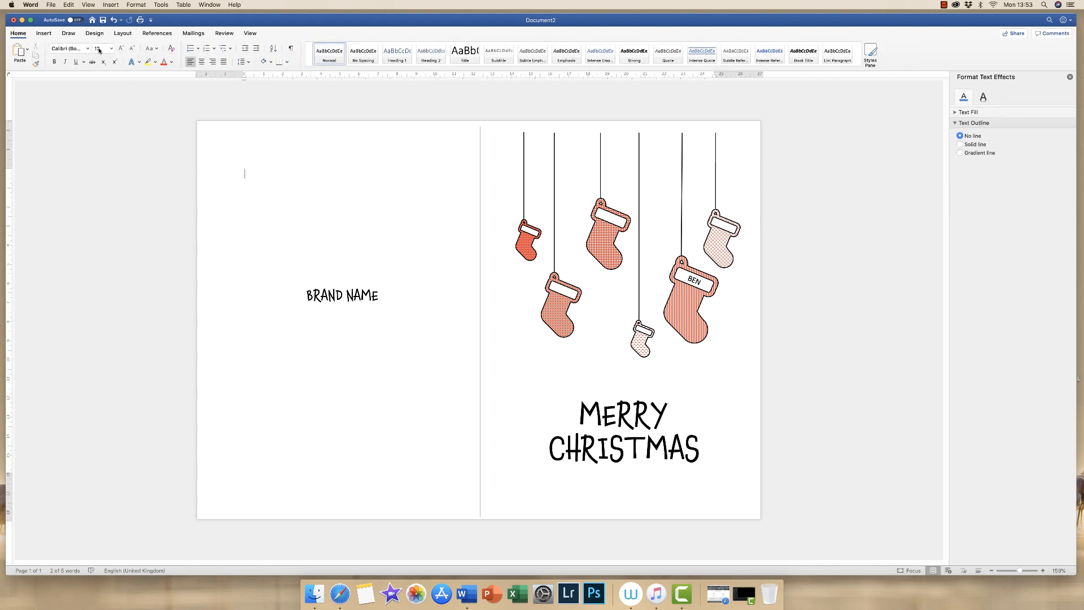
- Insert the chicken icon from the Animals category and shrink it to about 1.1 cm square
left_click(43, 34)
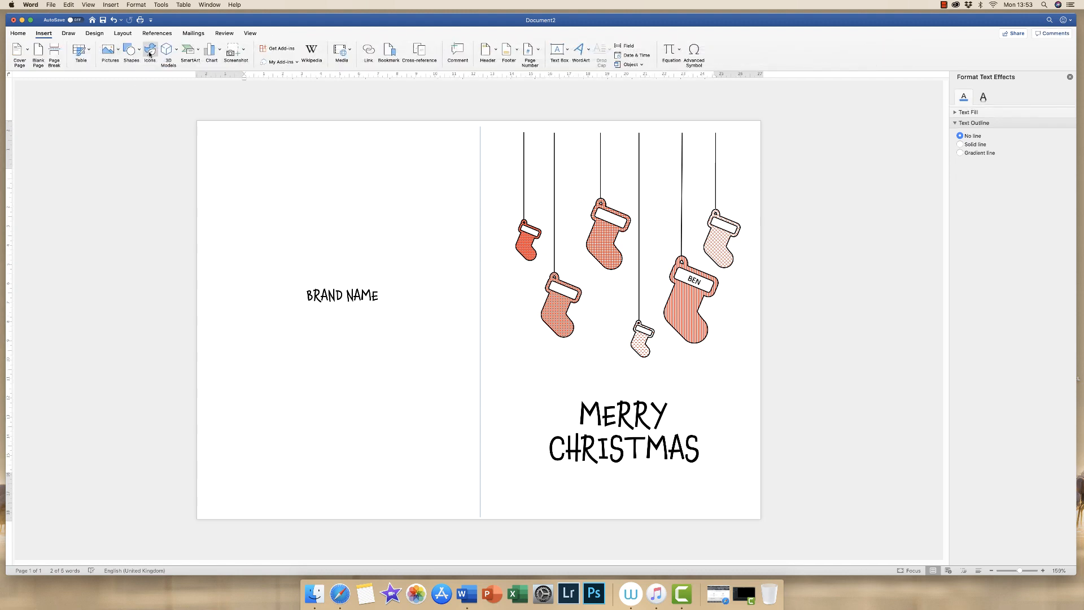
left_click(149, 54)
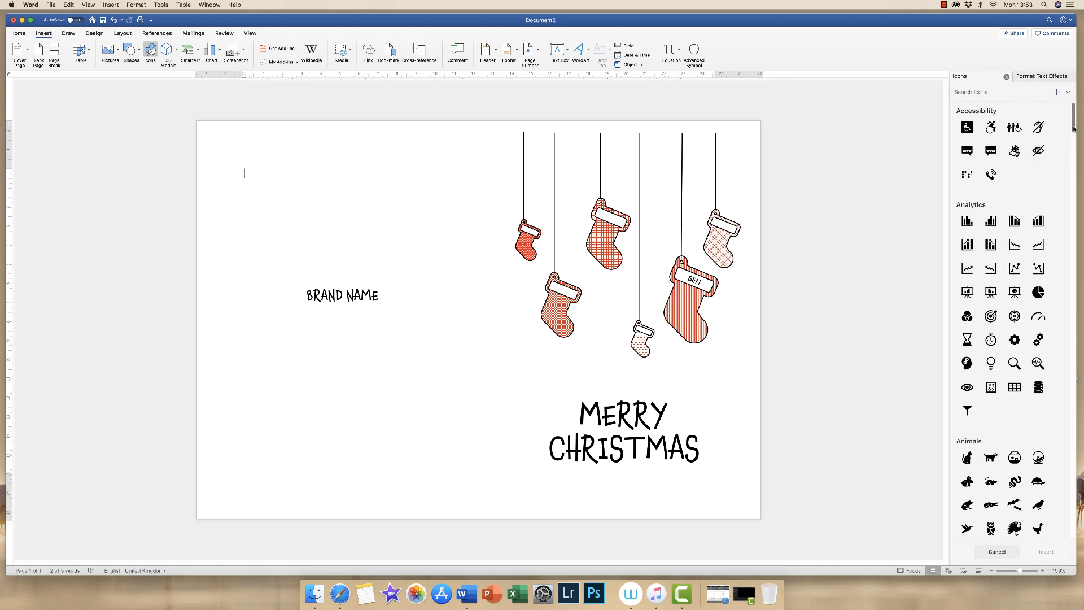
scroll(1073, 127, "down", 5)
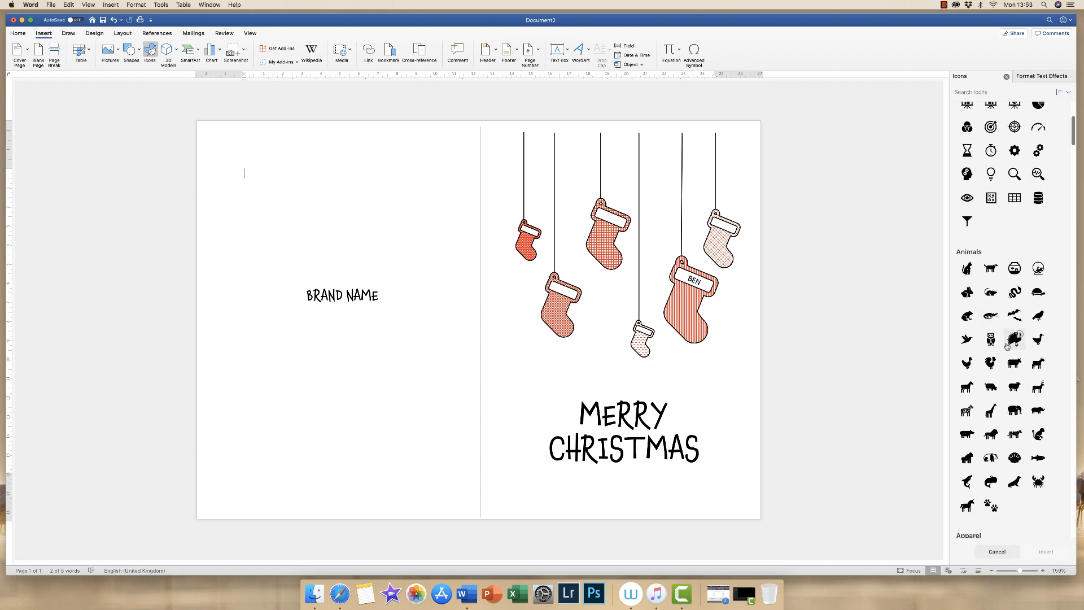
left_click(968, 364)
left_click(1045, 552)
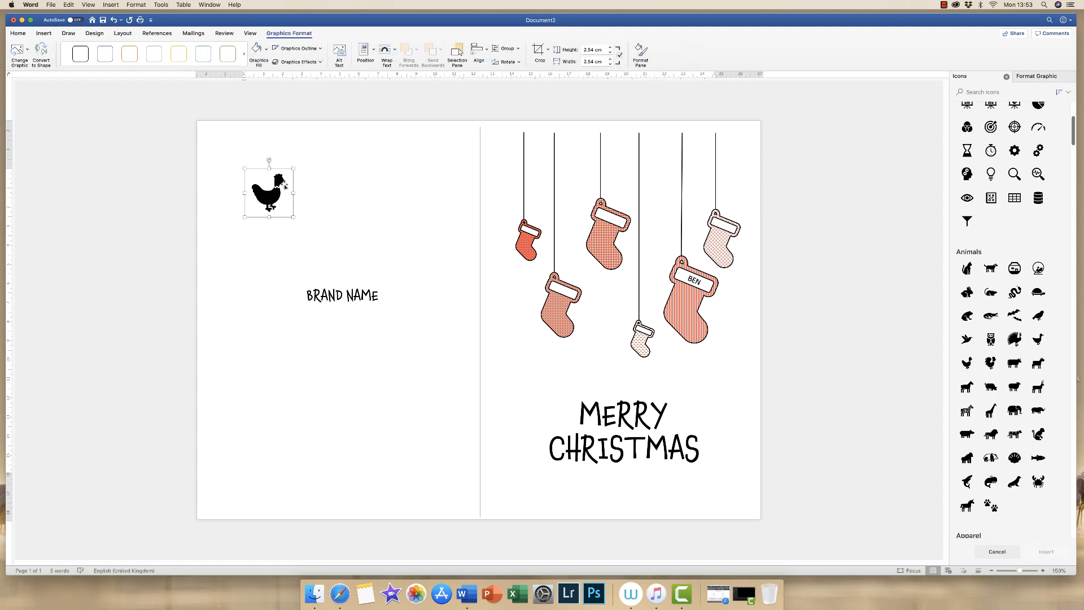
left_click_drag(293, 167, 236, 198)
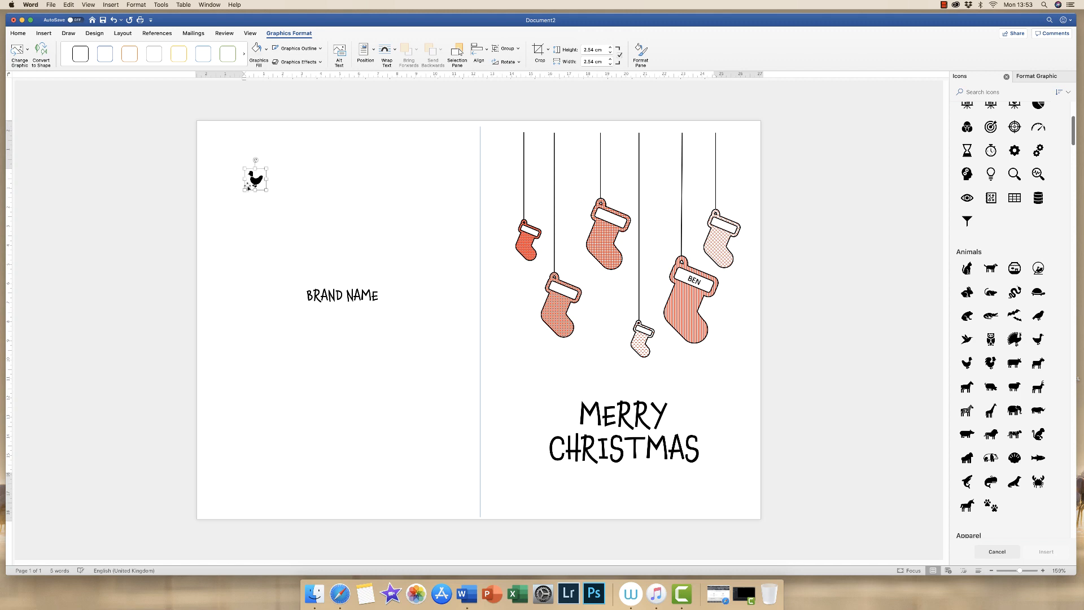
- Set the chicken icon's text wrapping to Tight and place it centred just below BRAND NAME
left_click(254, 182)
left_click(386, 49)
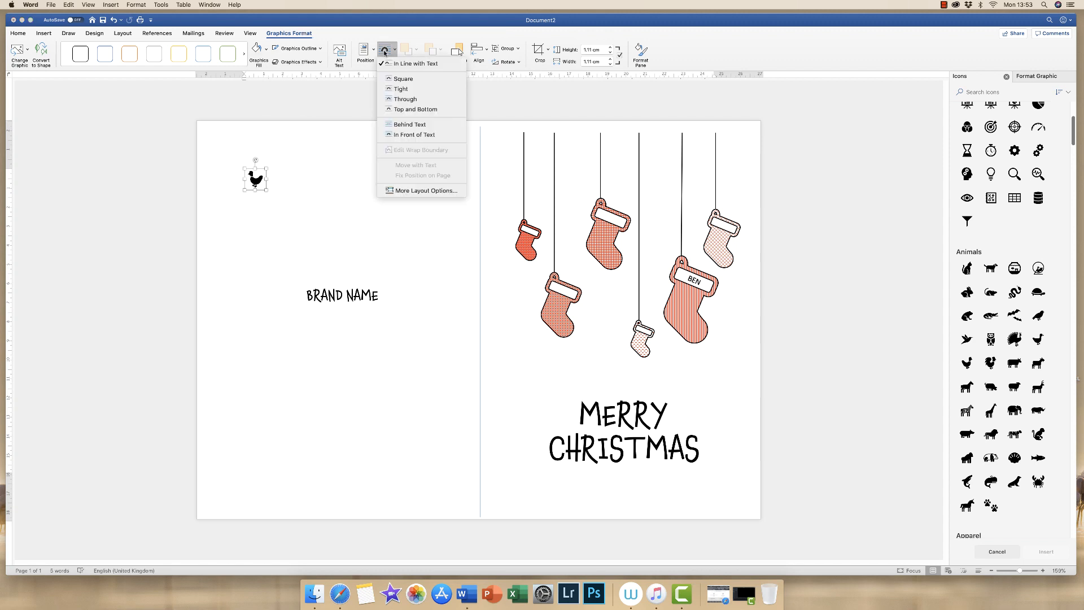
left_click(398, 89)
left_click(286, 179)
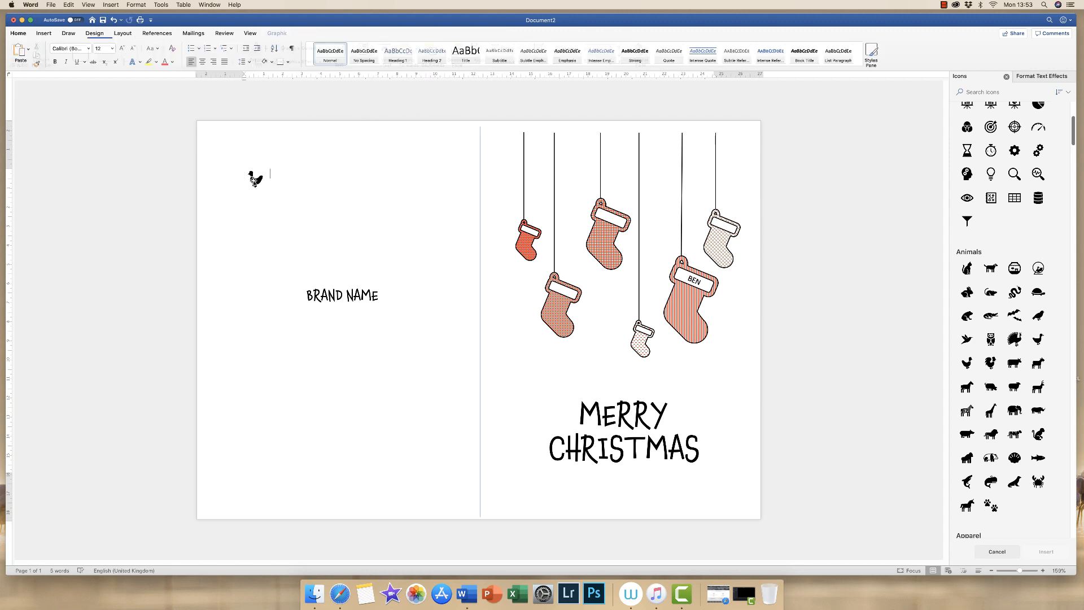
left_click(254, 180)
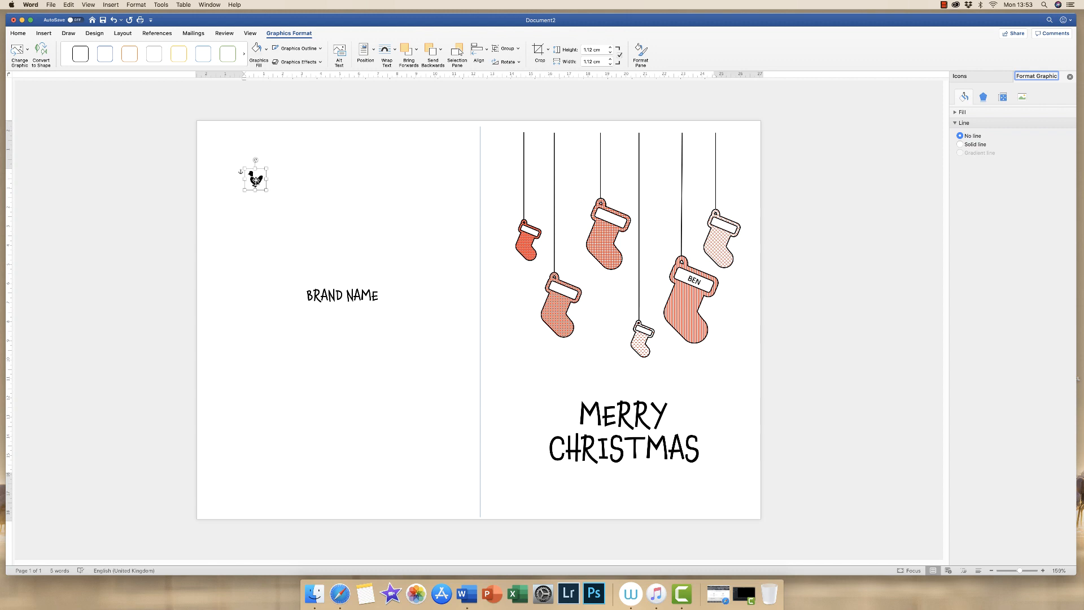
left_click_drag(254, 180, 342, 315)
left_click(346, 346)
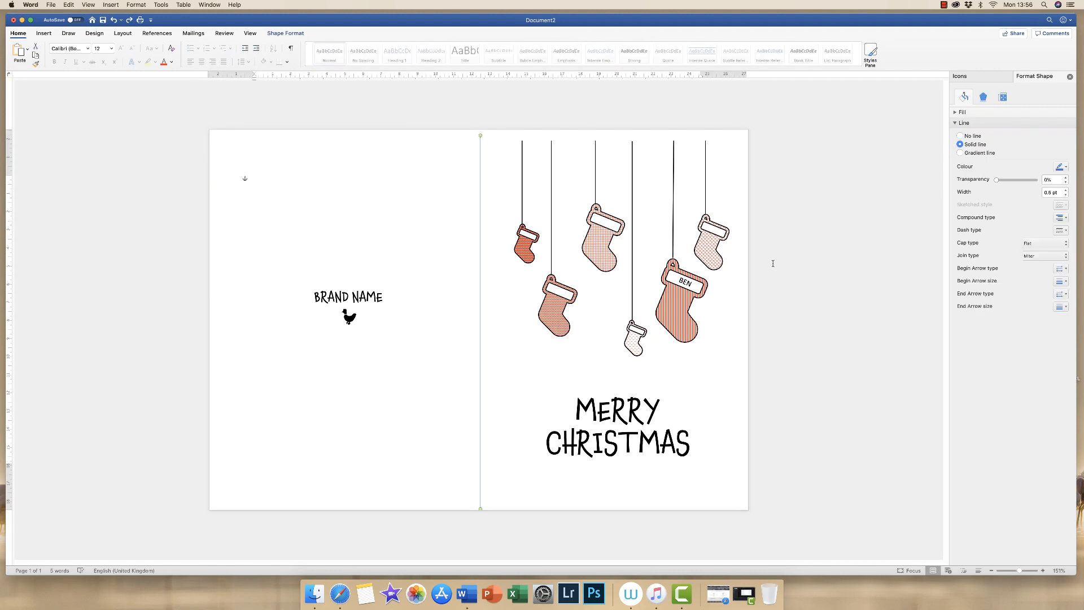
- Delete the vertical guide line dividing the card's two halves
left_click(480, 299)
key("BackSpace")
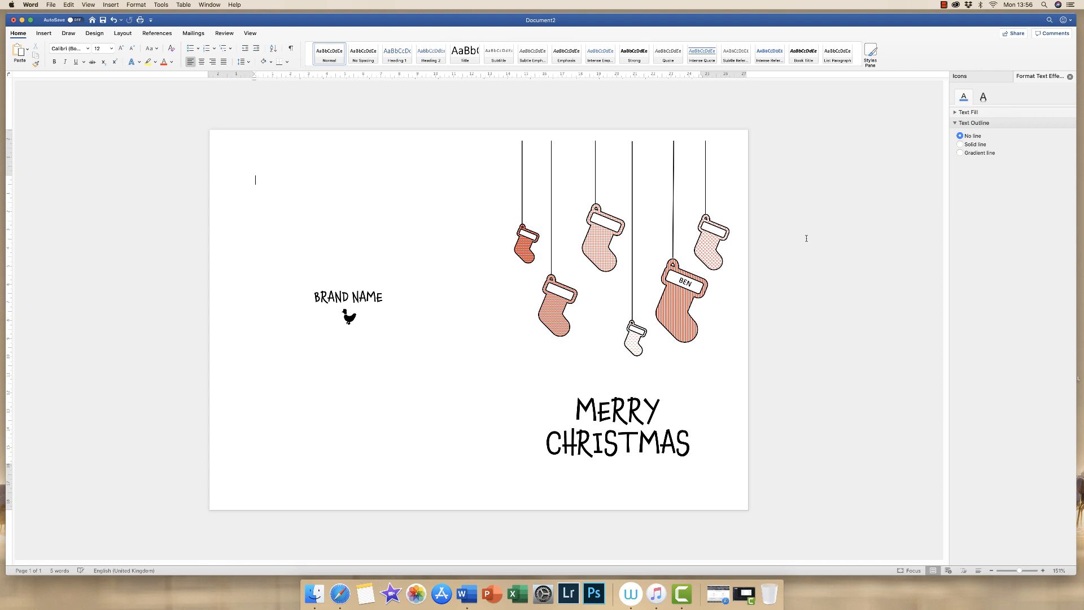